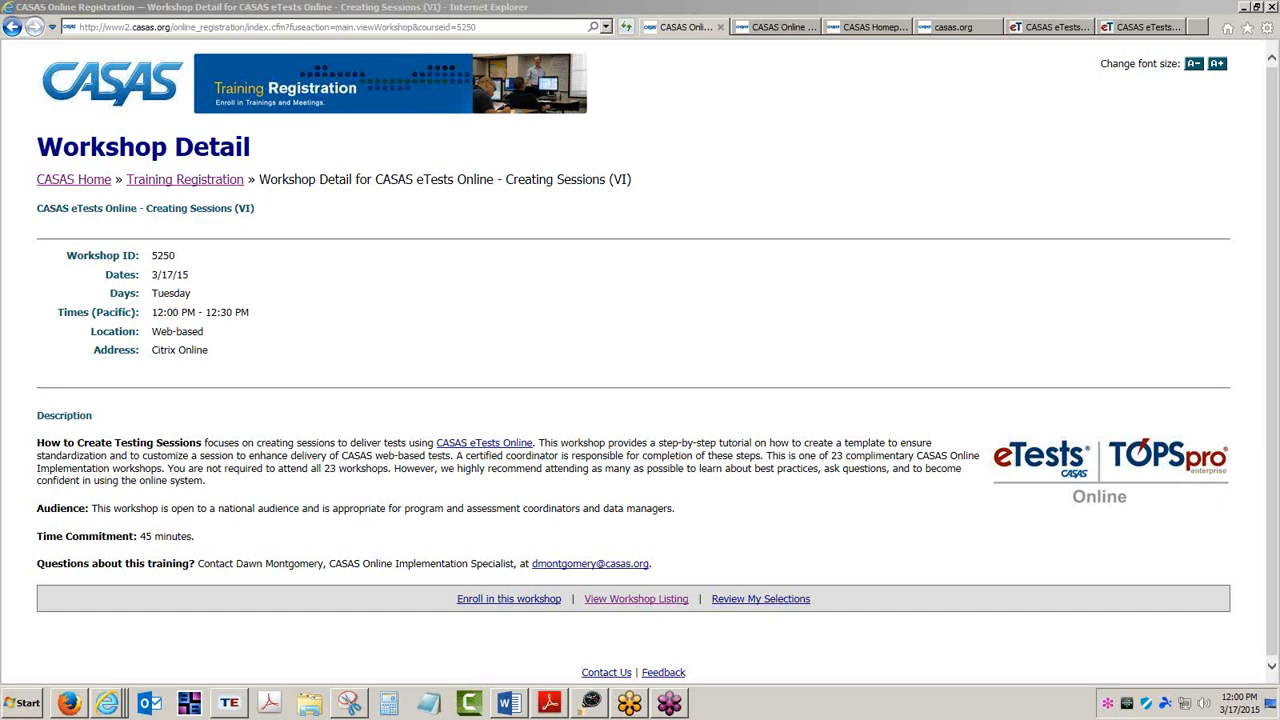
# Open the ET Help Documentation page from the Training and Support section of the CASAS website.
pyautogui.click(770, 28)
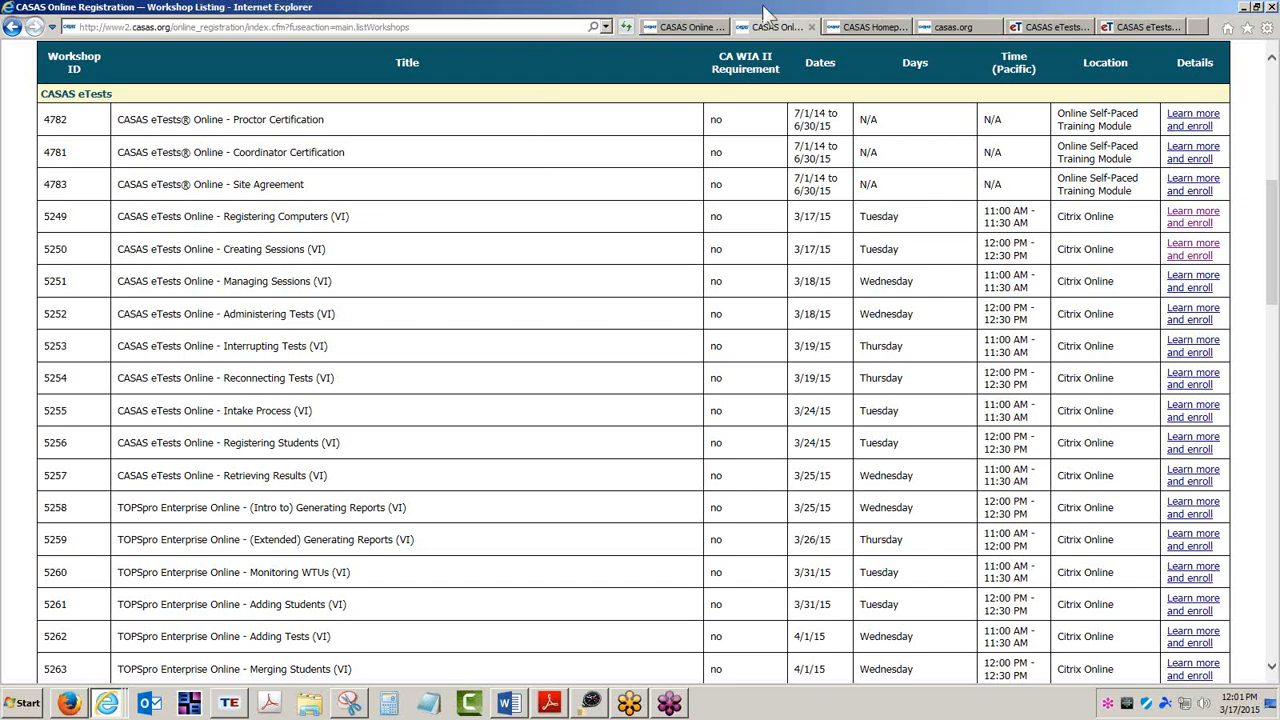
pyautogui.click(865, 27)
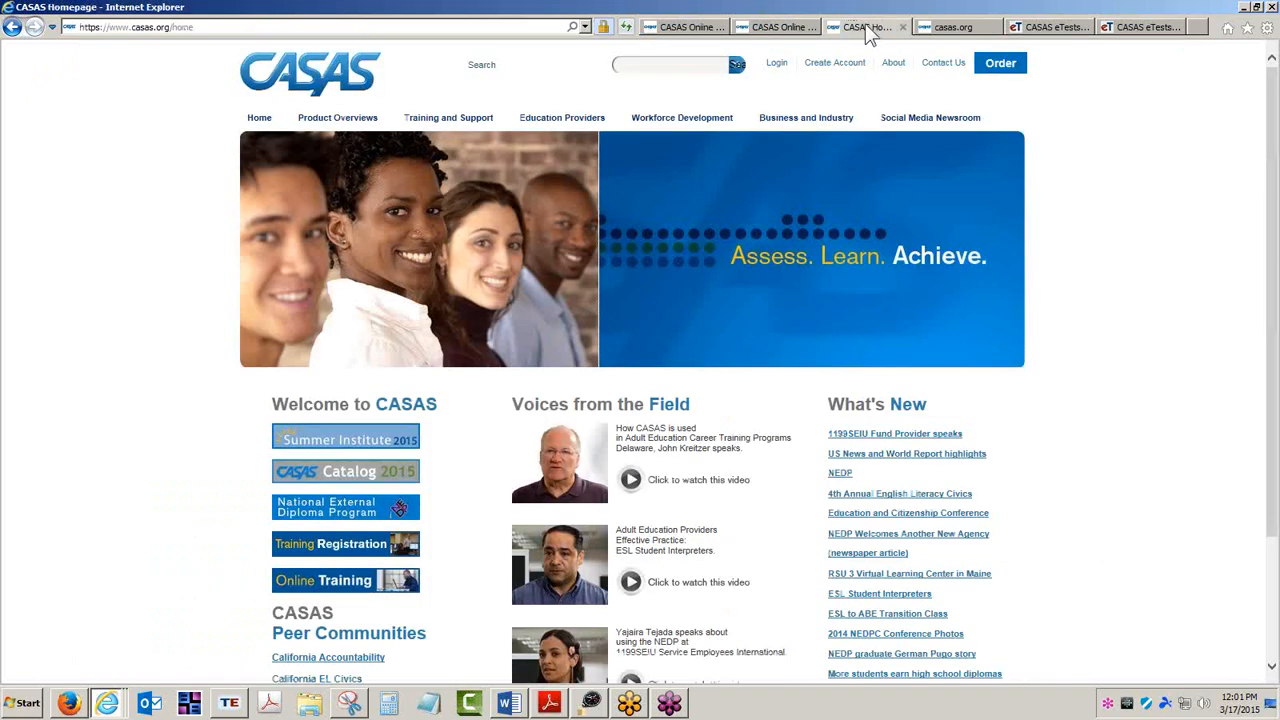
pyautogui.click(460, 128)
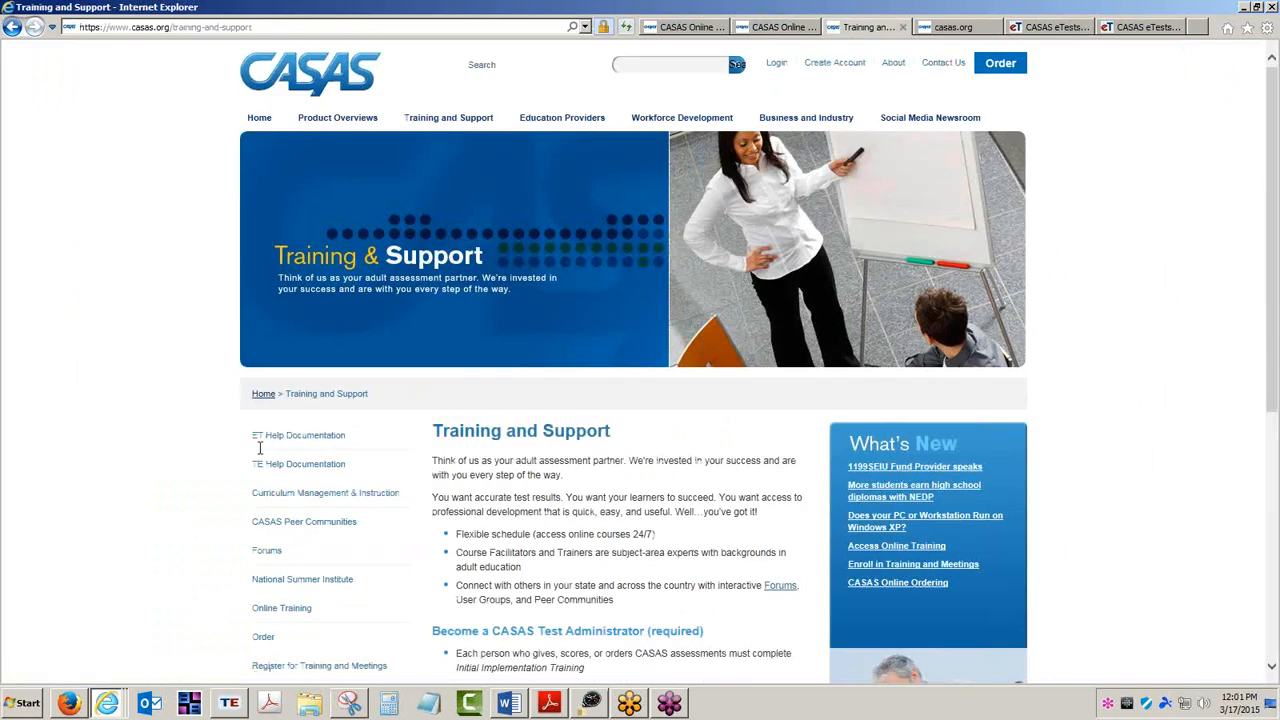
pyautogui.moveTo(252, 435); pyautogui.dragTo(346, 436)
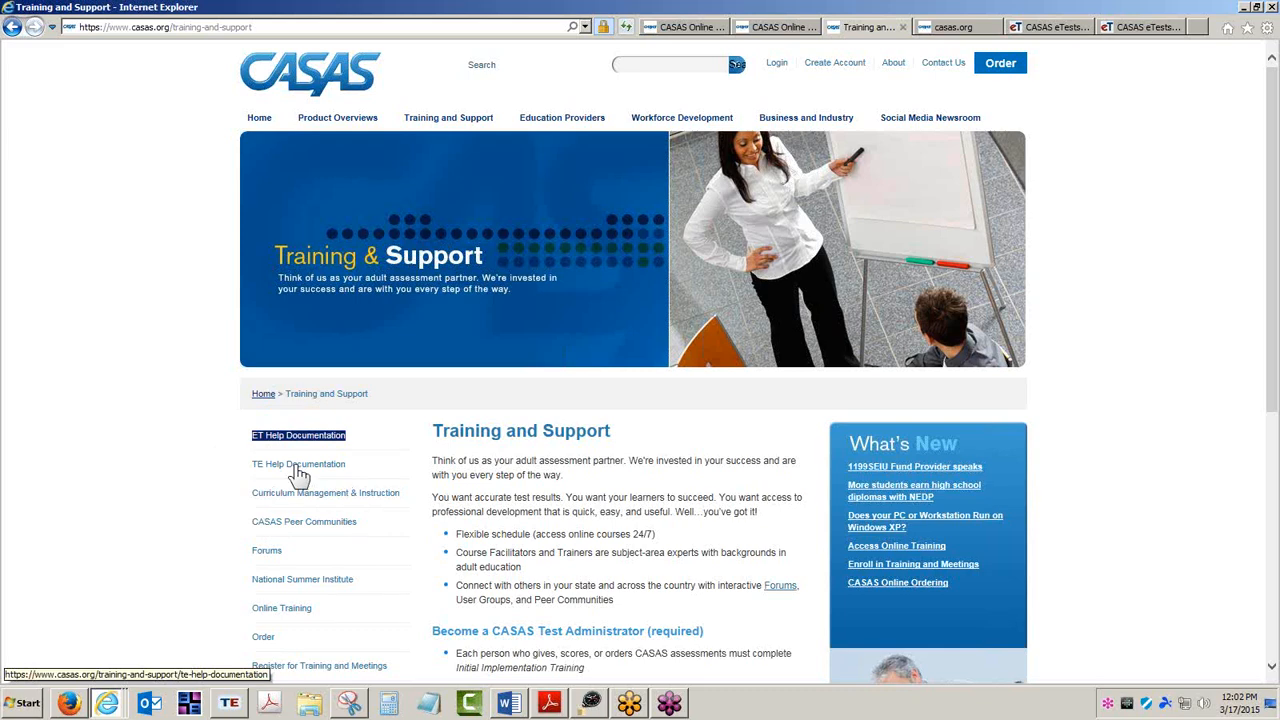
pyautogui.click(298, 437)
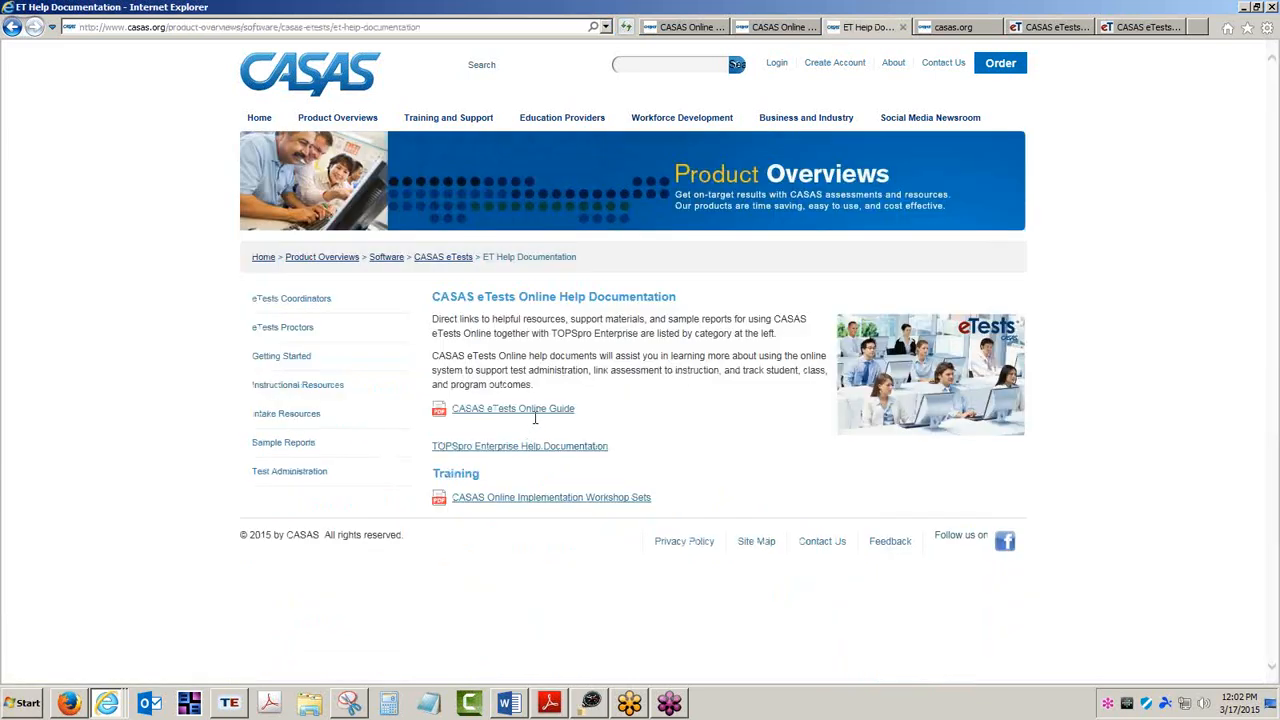
# Point out the CASAS eTests Online Guide link and view the guide PDF's cover in its tab.
pyautogui.moveTo(580, 410); pyautogui.dragTo(470, 428)
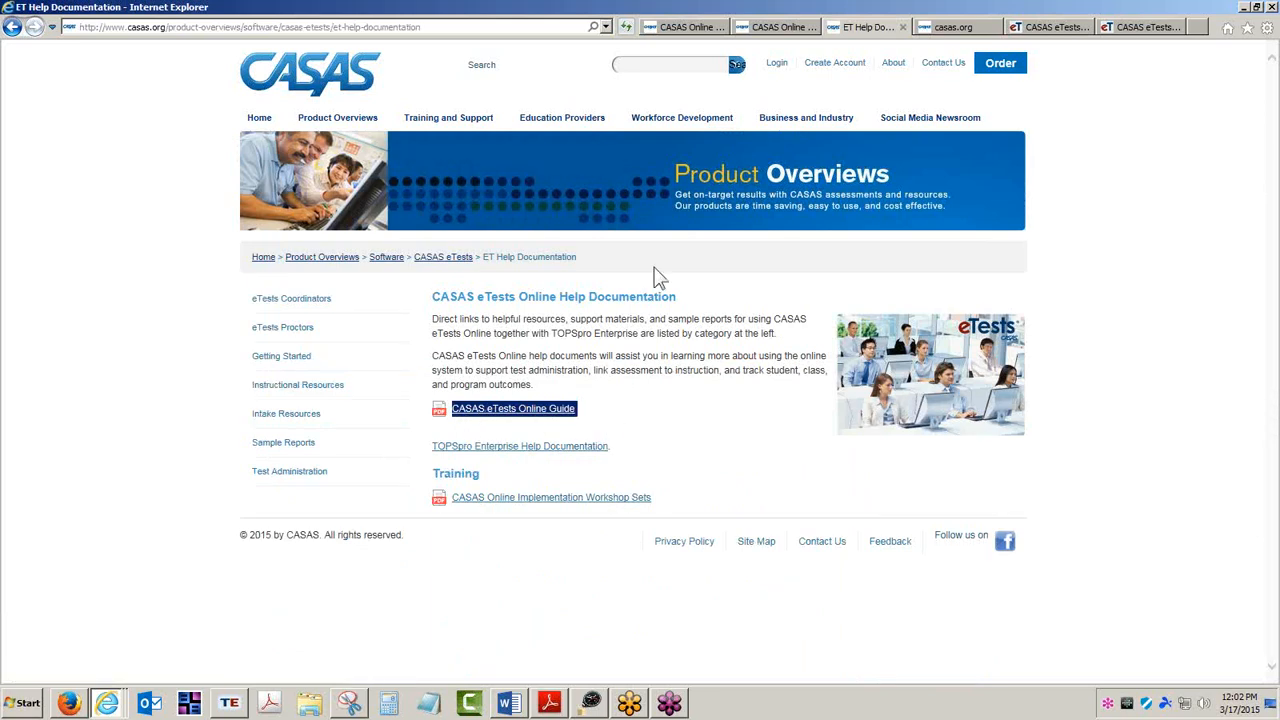
pyautogui.click(959, 31)
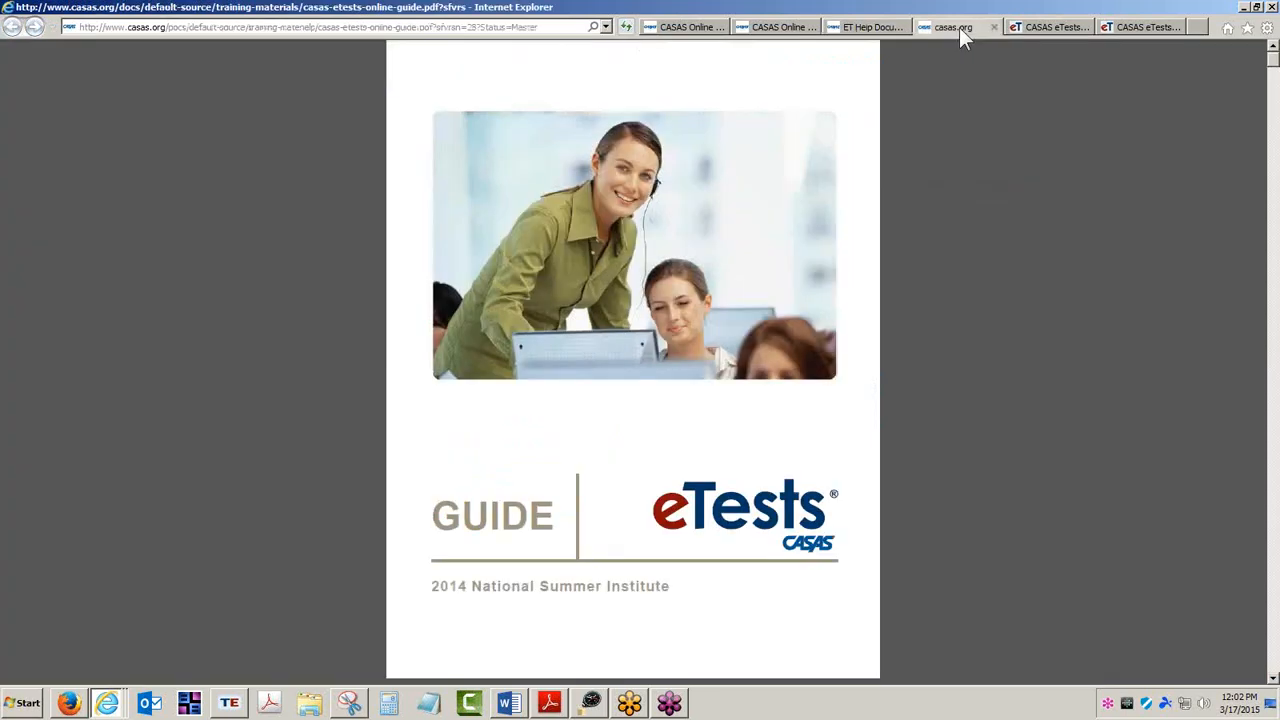
pyautogui.moveTo(680, 591)
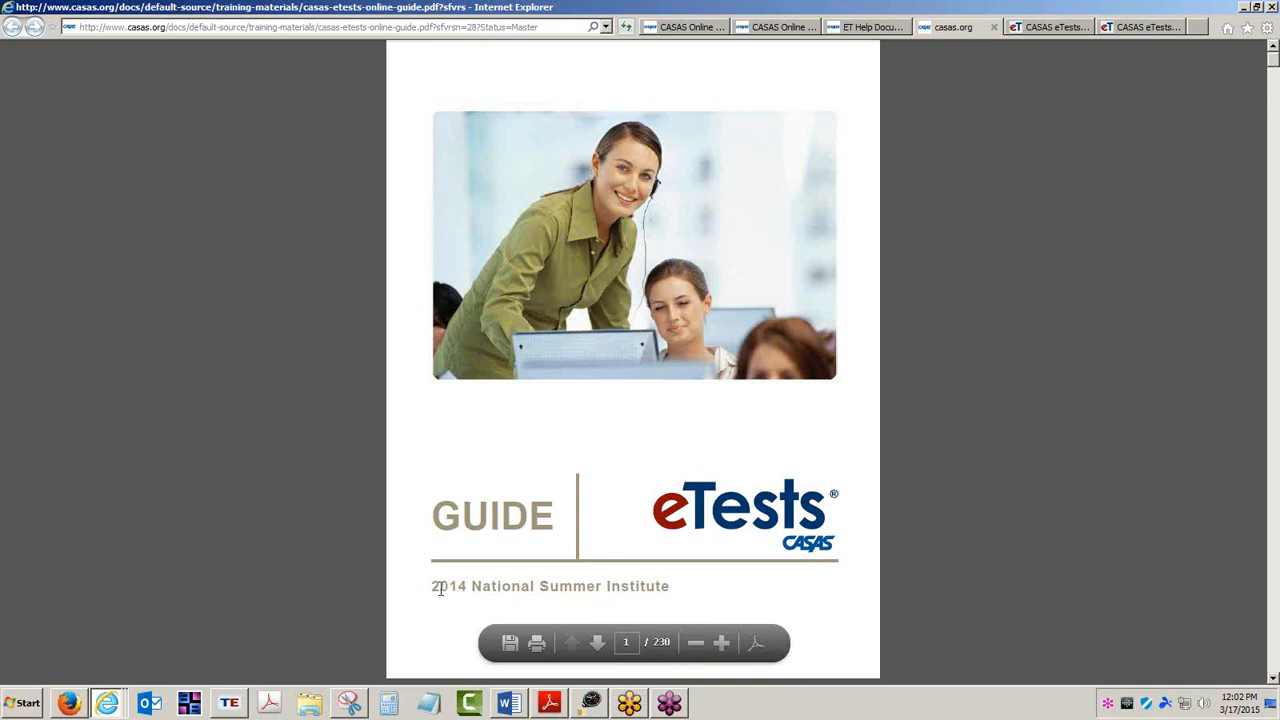
pyautogui.moveTo(432, 587); pyautogui.dragTo(626, 586)
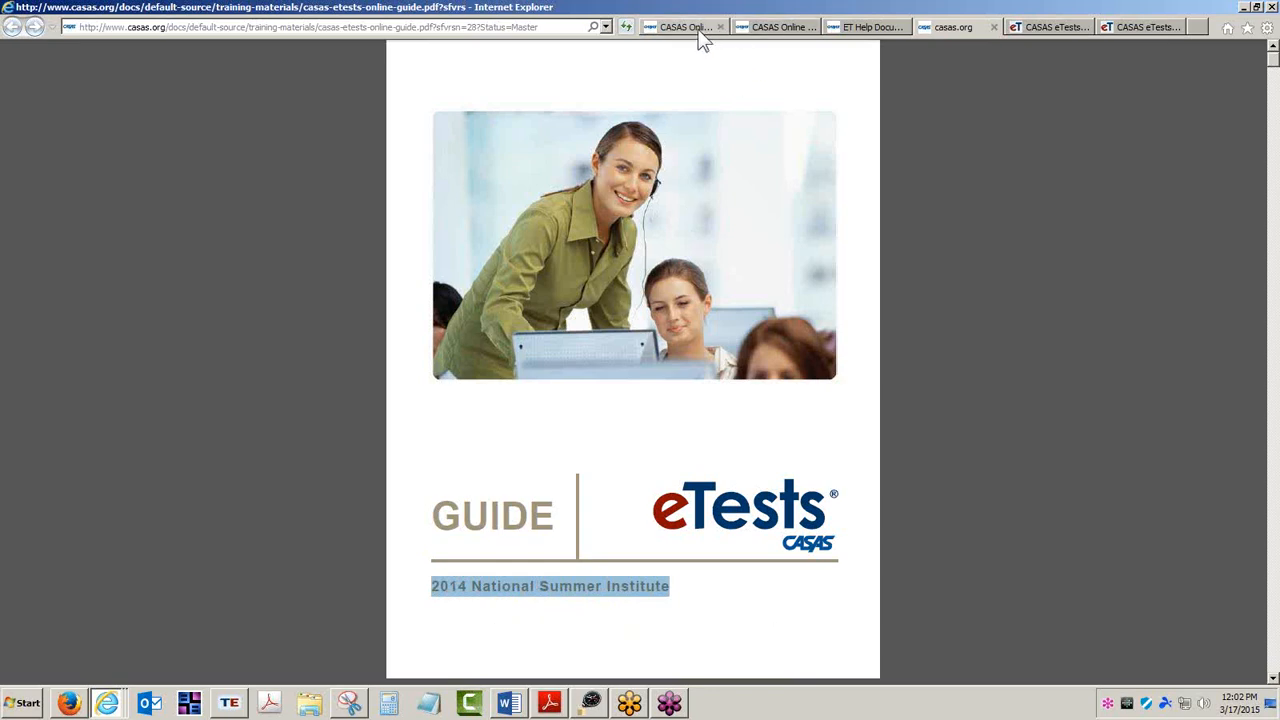
# Go to the CASAS homepage and open the 2015 National Summer Institute page.
pyautogui.click(868, 28)
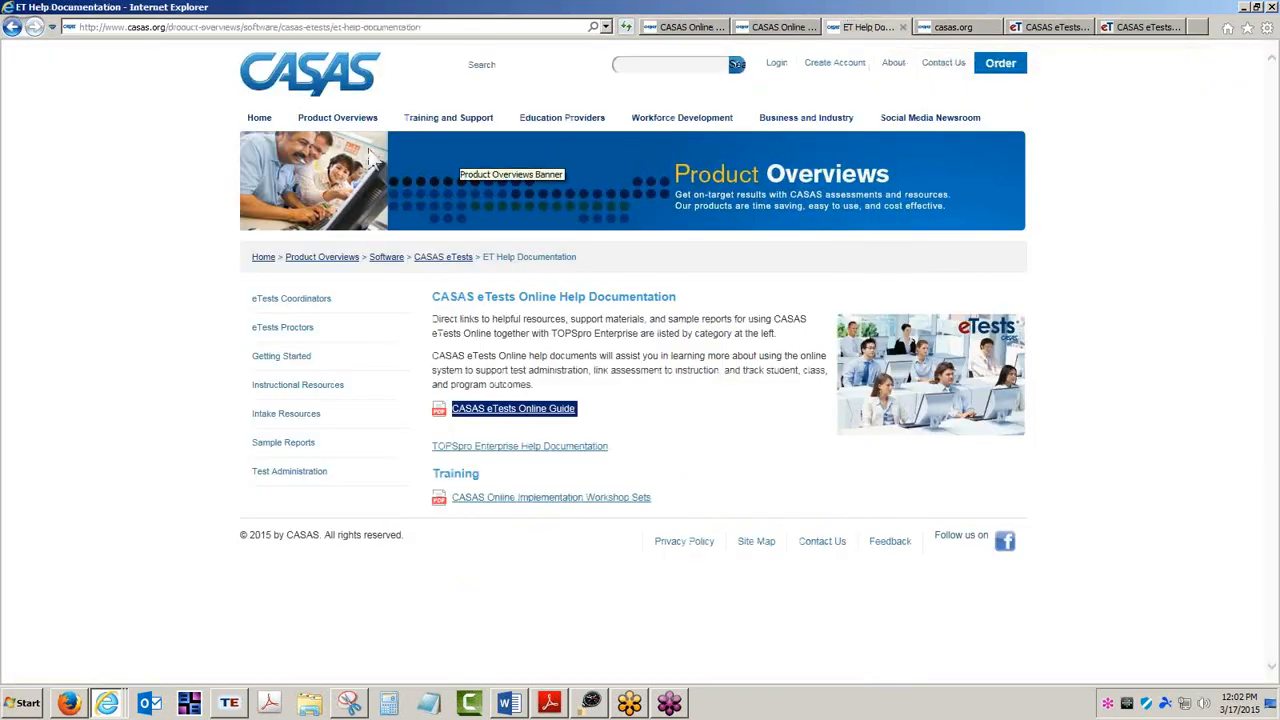
pyautogui.click(259, 118)
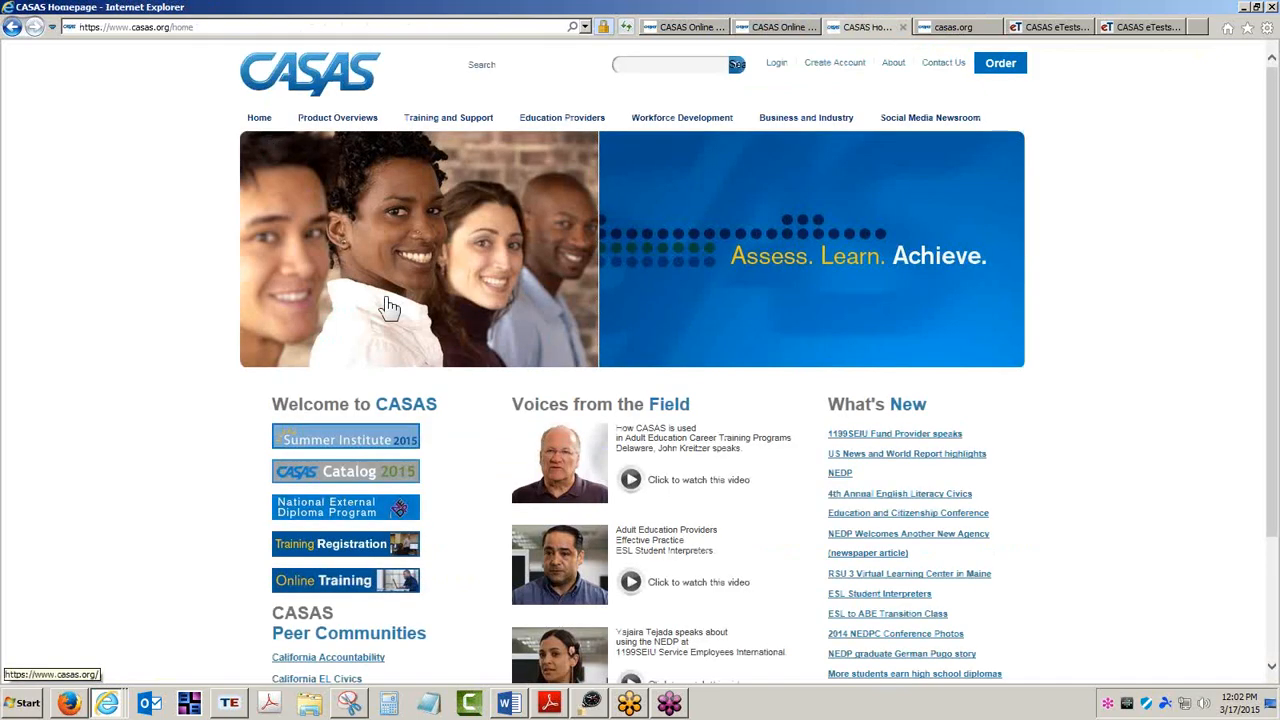
pyautogui.click(368, 442)
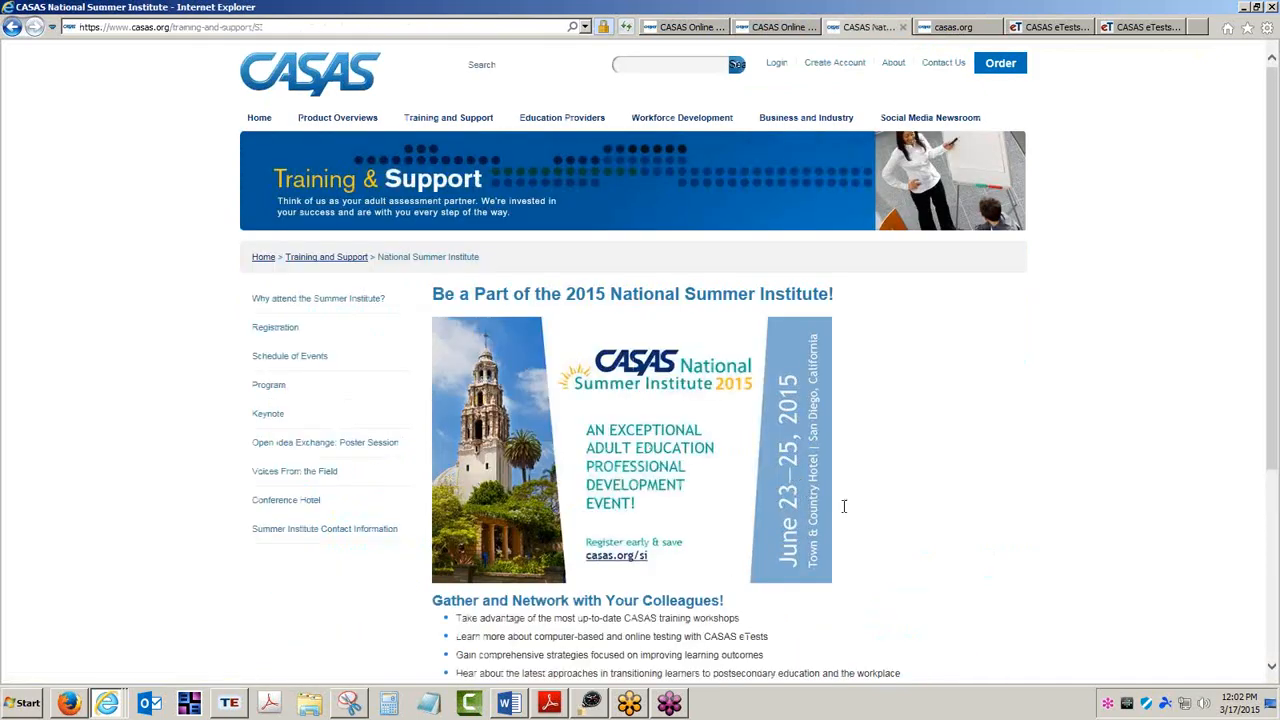
pyautogui.scroll(-2, 929, 526)
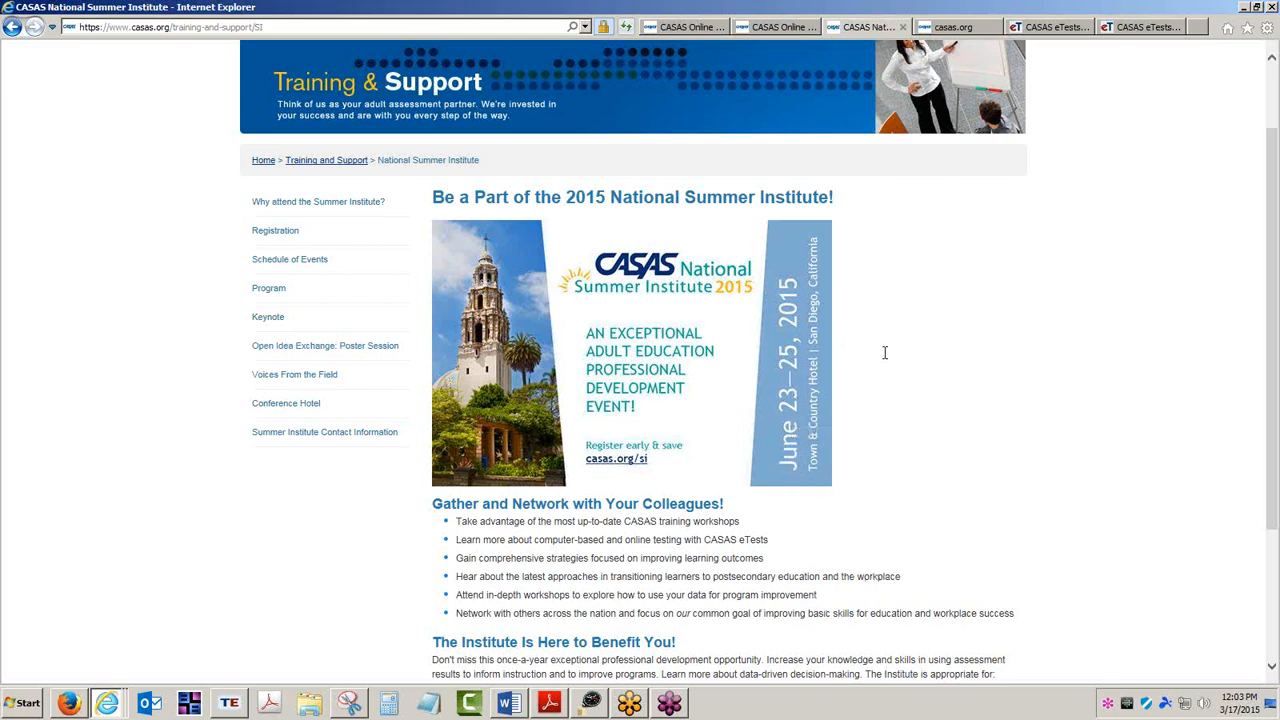
# In the eTests guide PDF, go to the table of contents and jump to section 3.2 Creating Sessions.
pyautogui.click(975, 28)
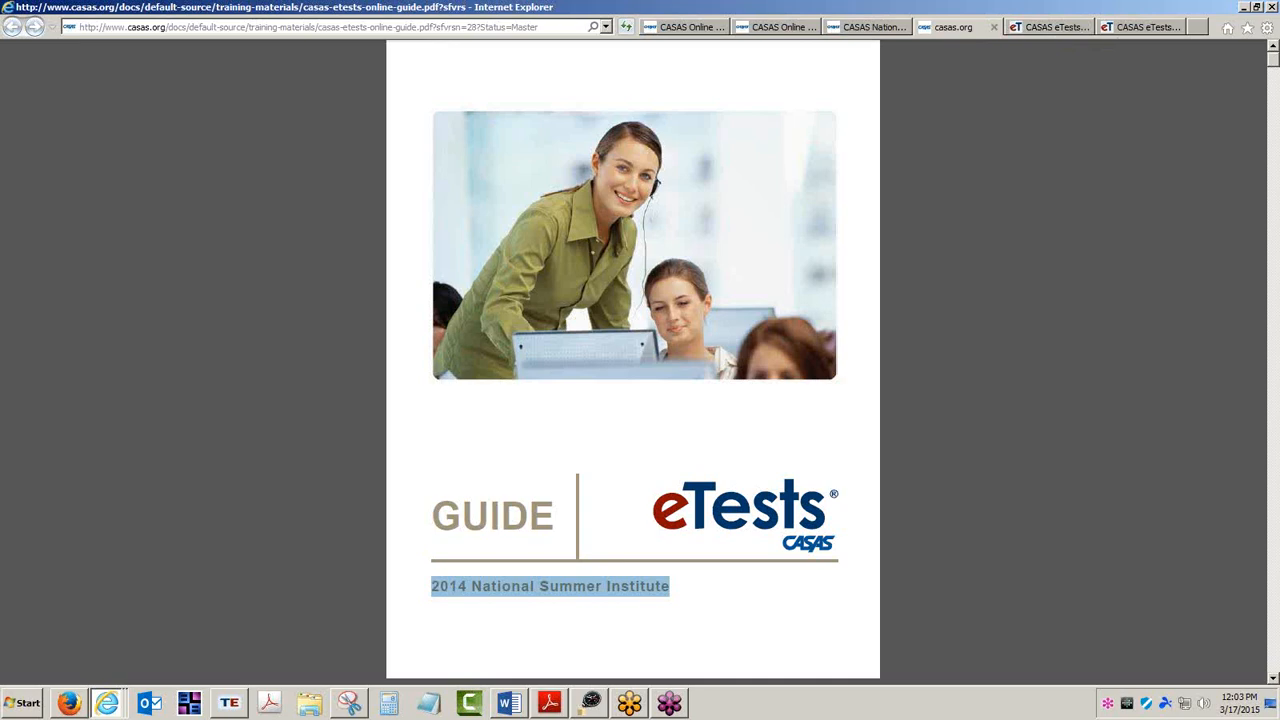
pyautogui.moveTo(834, 614)
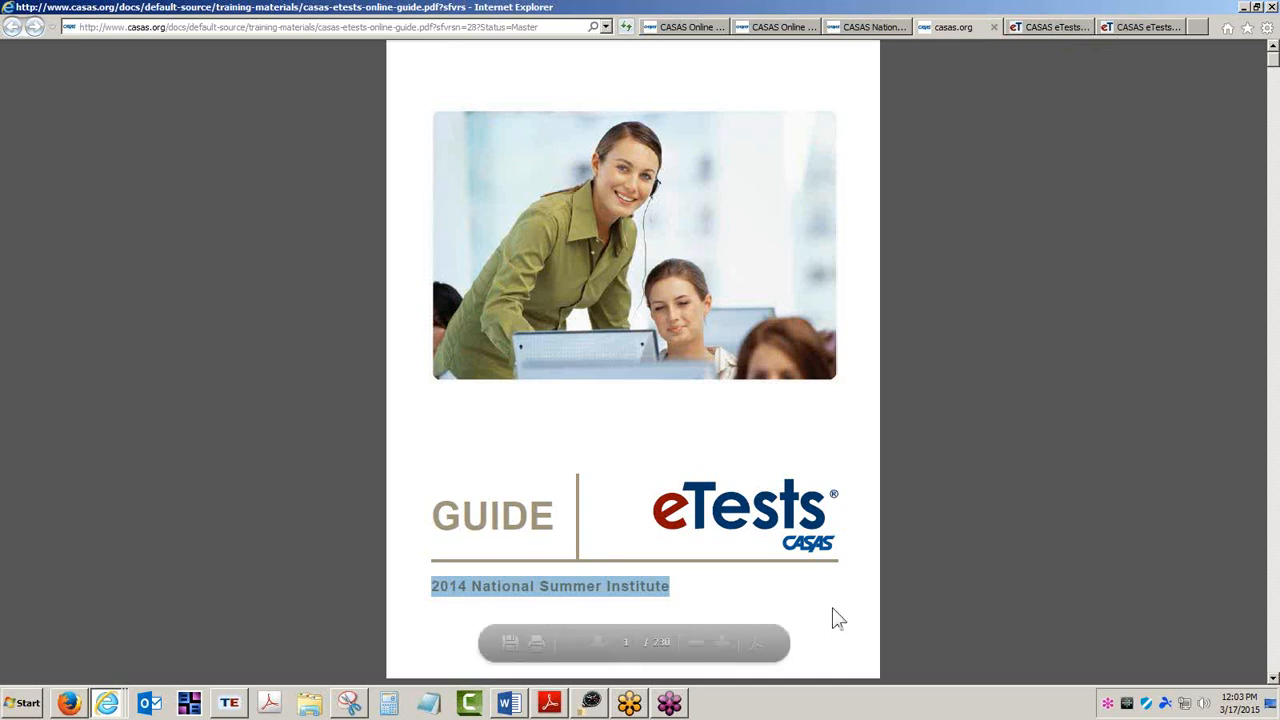
pyautogui.click(597, 645)
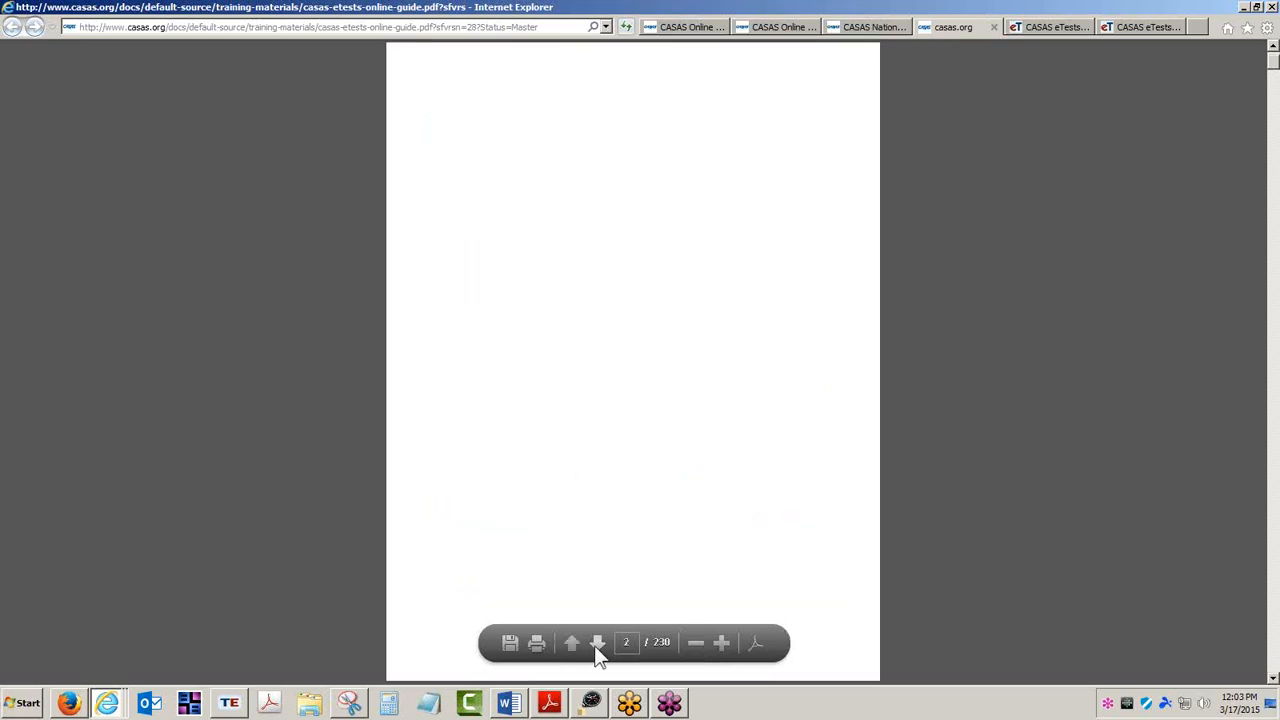
pyautogui.click(597, 645)
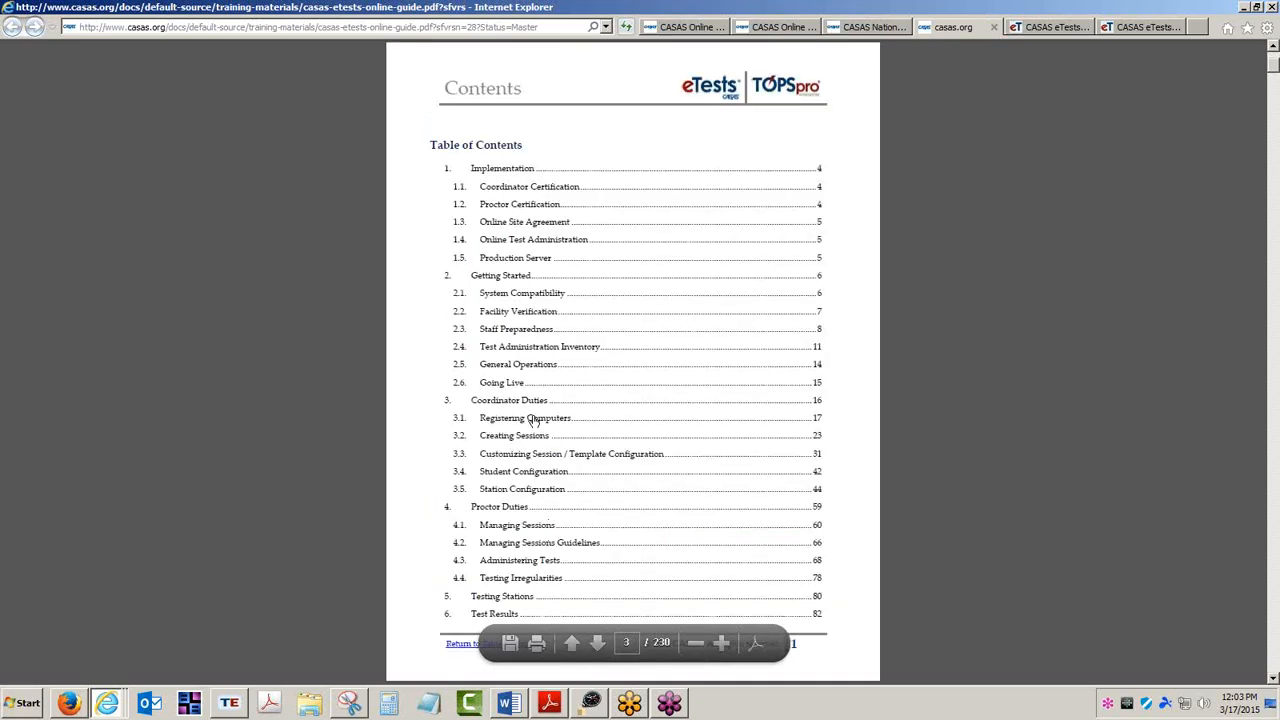
pyautogui.scroll(-1, 530, 416)
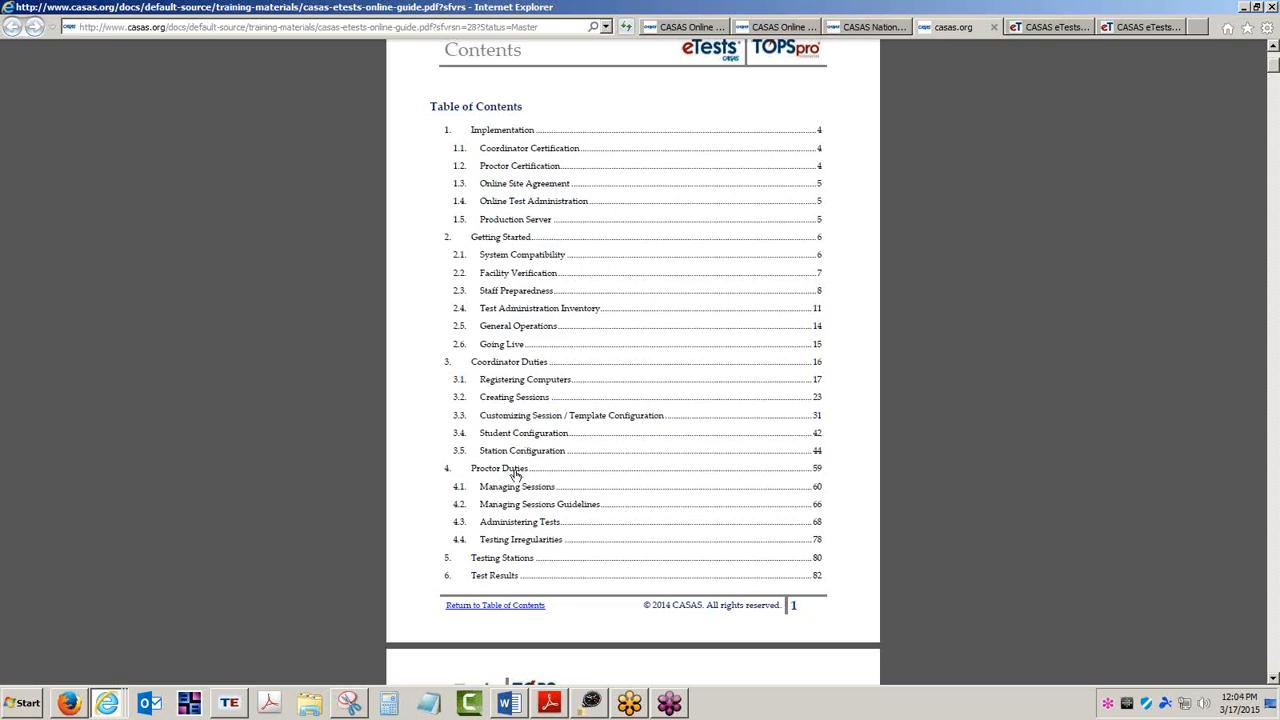
pyautogui.click(510, 399)
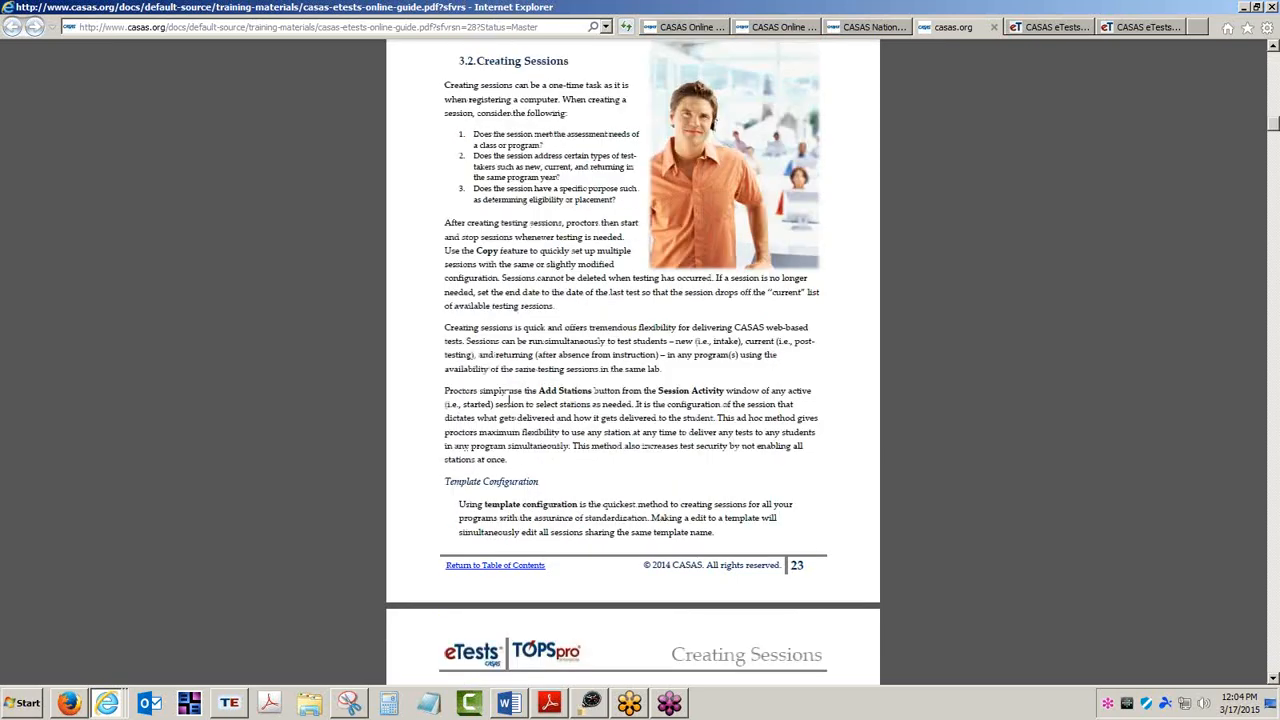
# Zoom in on the Creating Sessions page of the guide to read its introduction.
pyautogui.moveTo(737, 644)
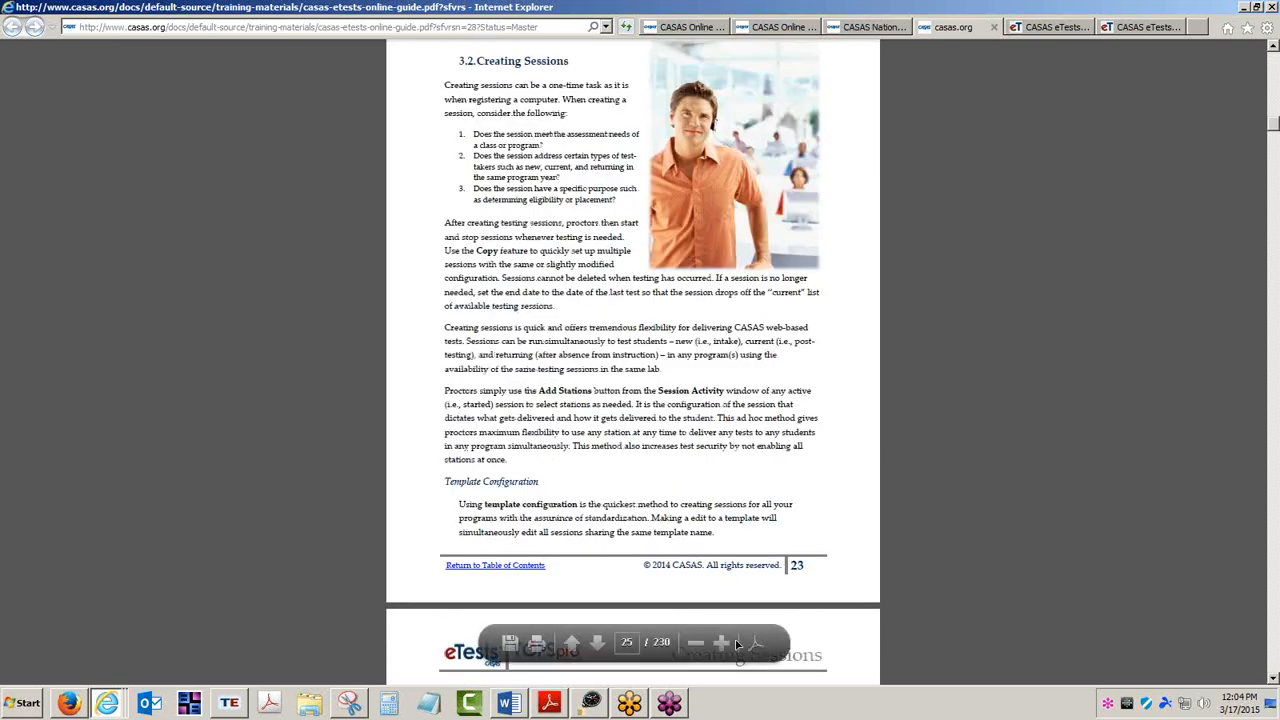
pyautogui.click(719, 641)
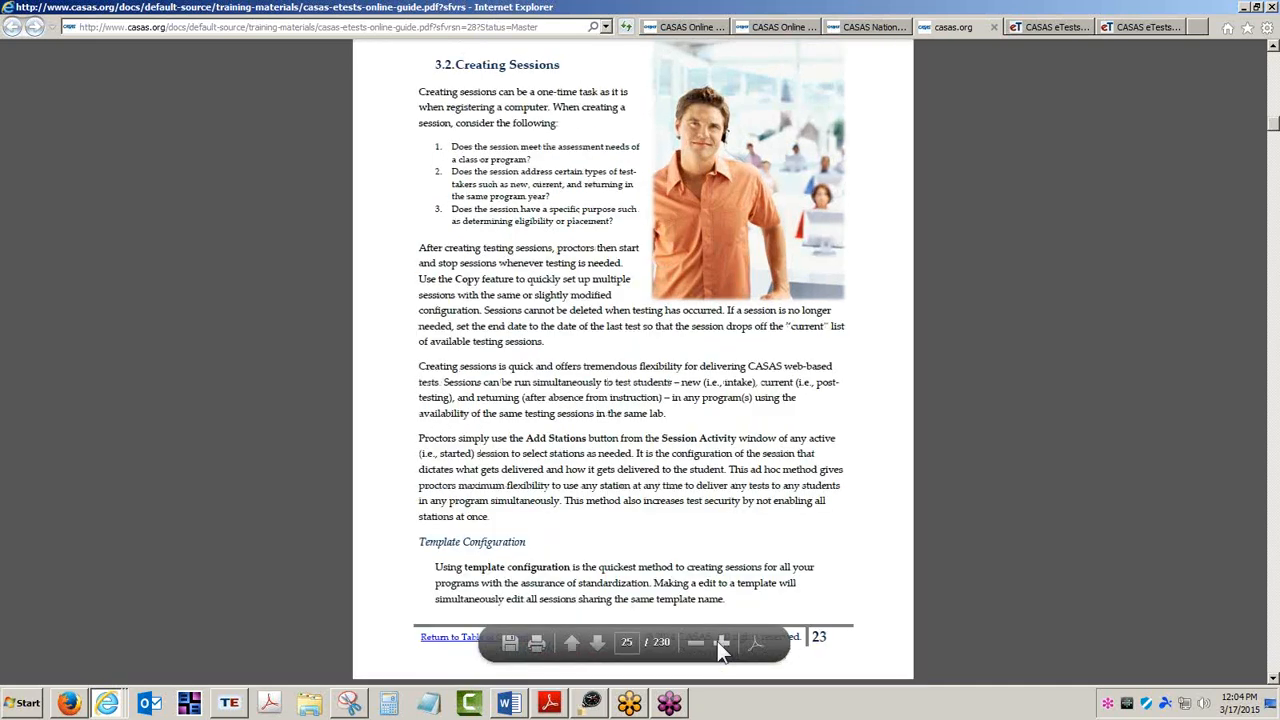
pyautogui.click(719, 641)
pyautogui.click(719, 641)
pyautogui.click(719, 641)
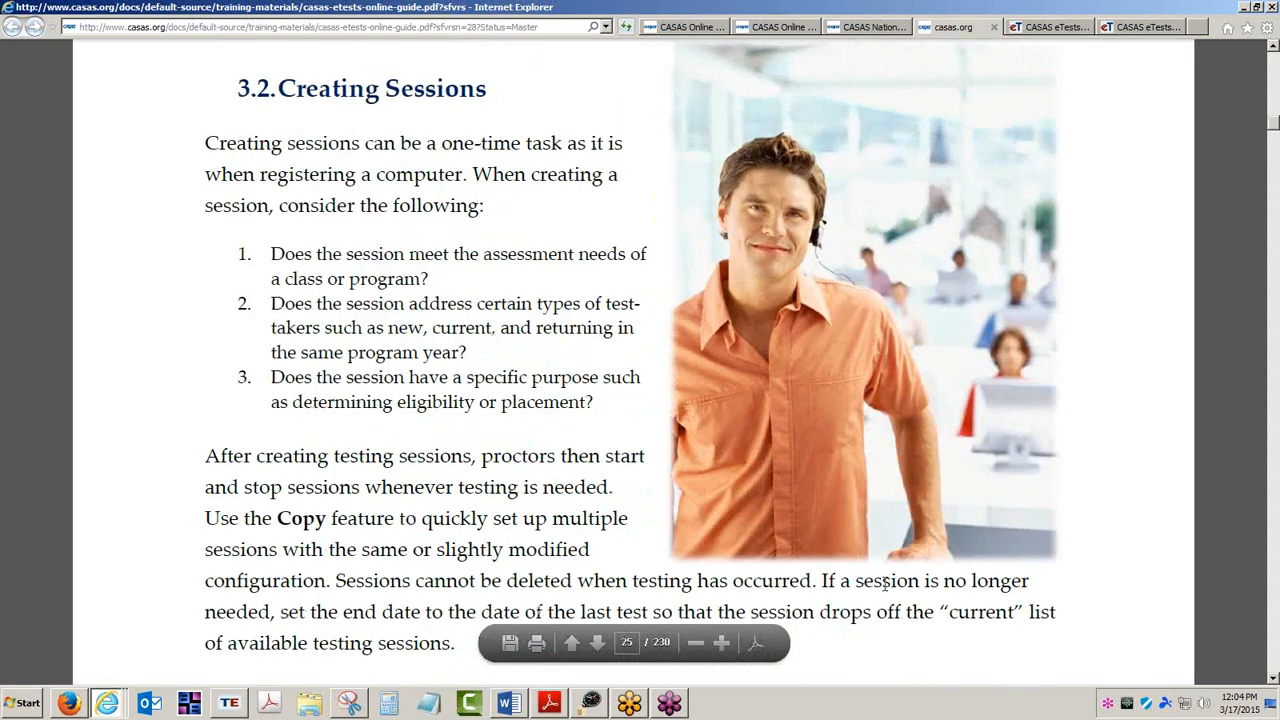
pyautogui.scroll(-1, 881, 583)
pyautogui.scroll(1, 881, 583)
pyautogui.click(695, 642)
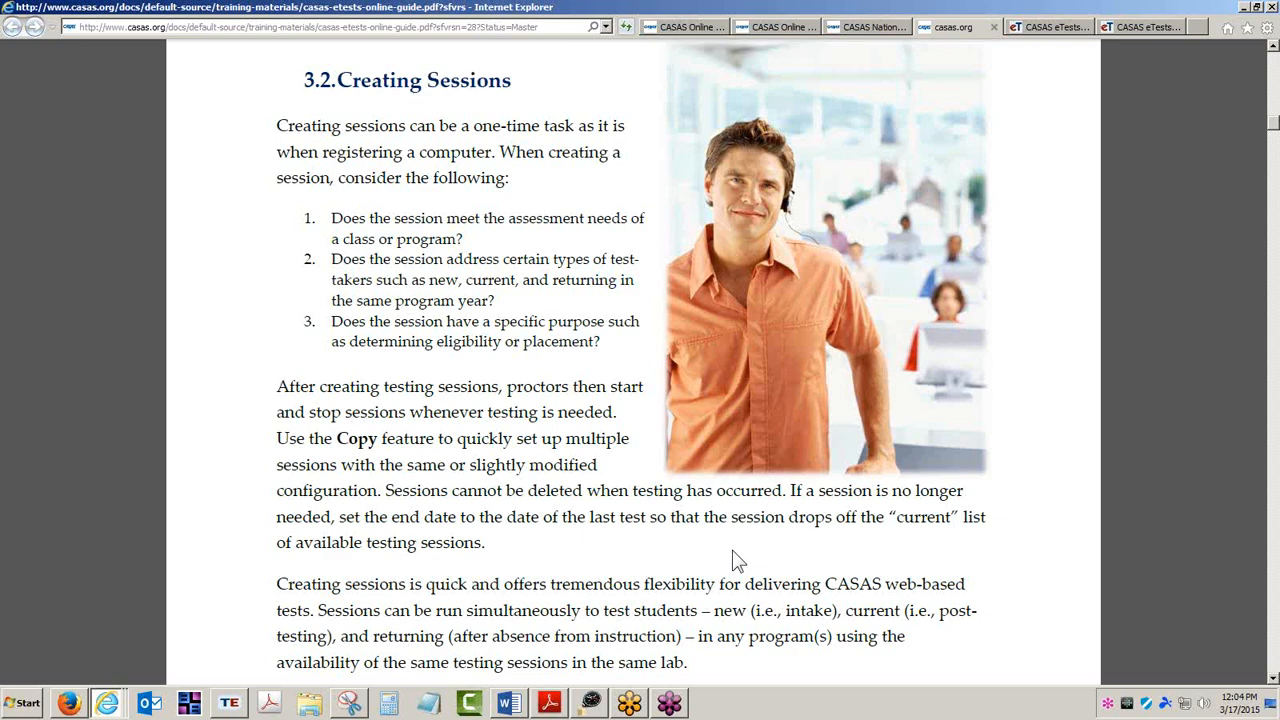
# View the eTests Online sign-in page and the RHAS Simulation Server sign-in page in their tabs.
pyautogui.click(1065, 34)
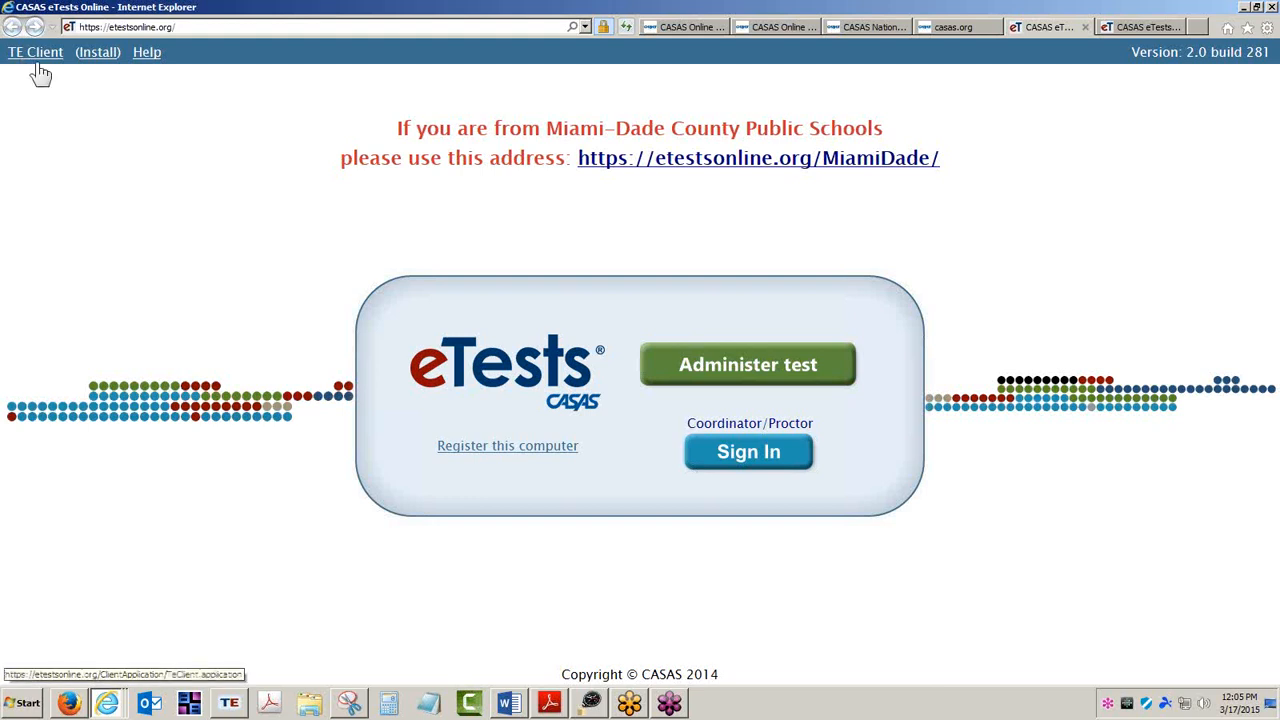
pyautogui.click(183, 28)
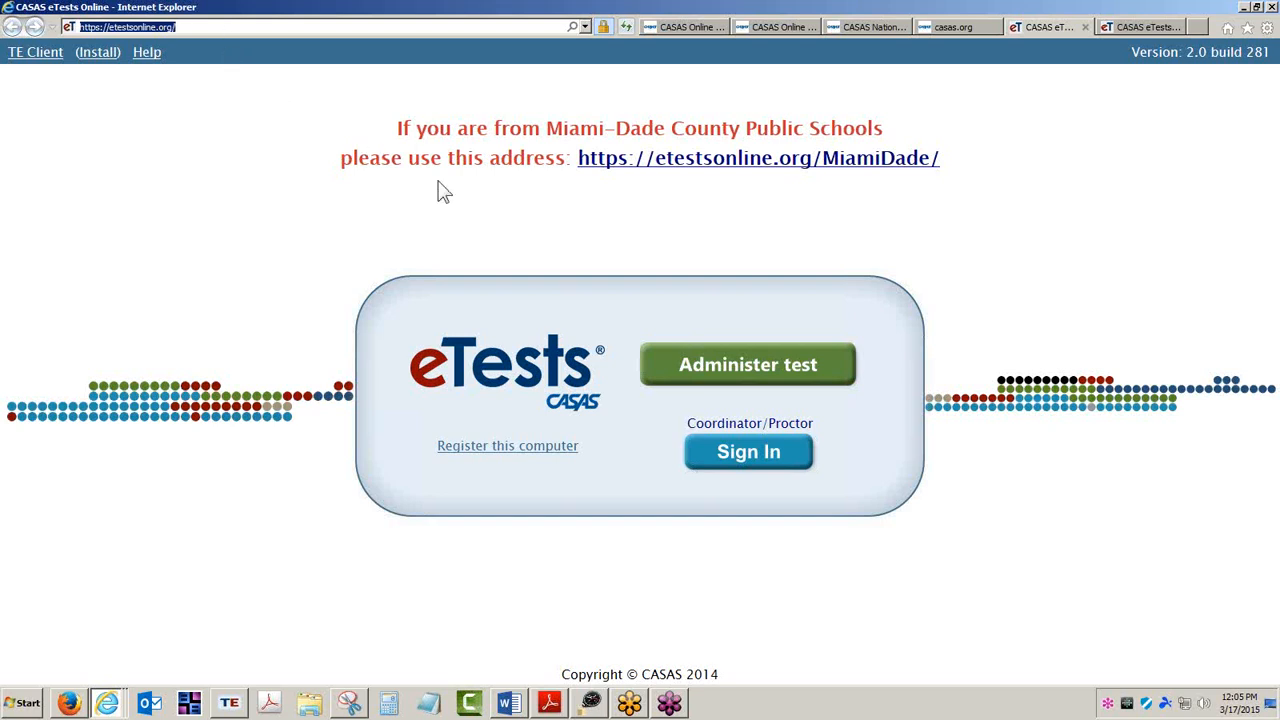
pyautogui.click(588, 244)
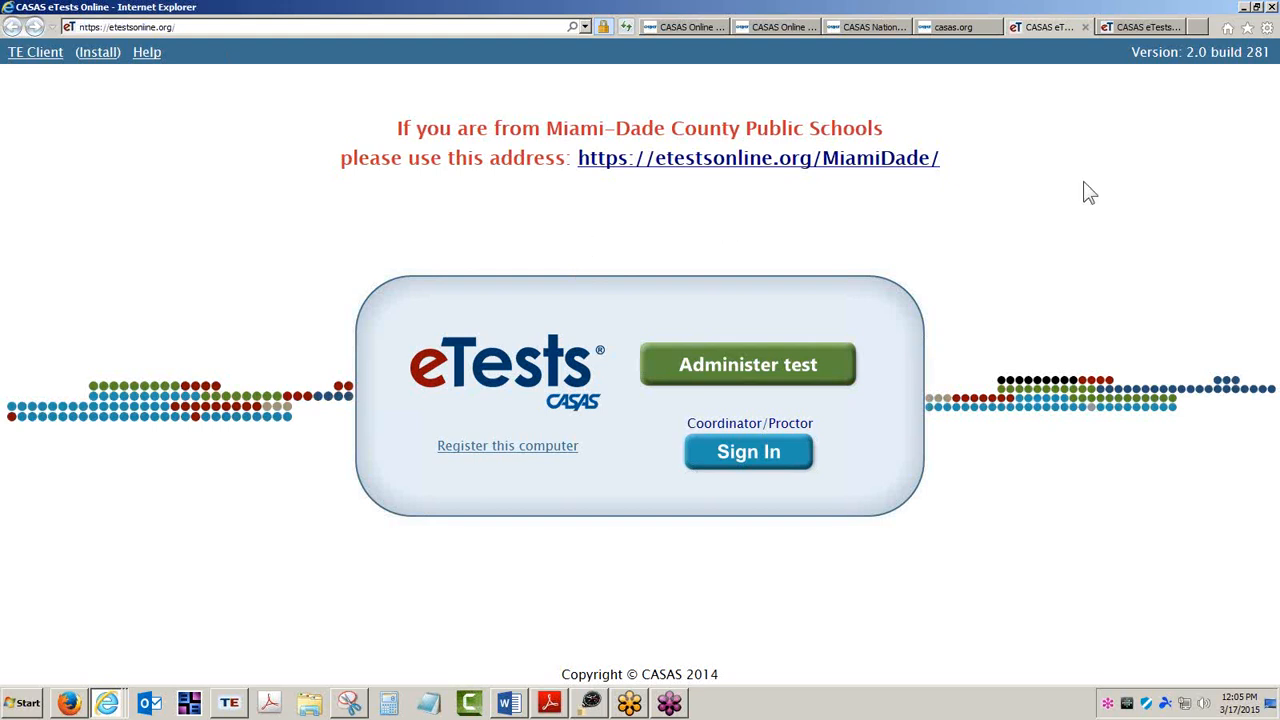
pyautogui.click(1138, 27)
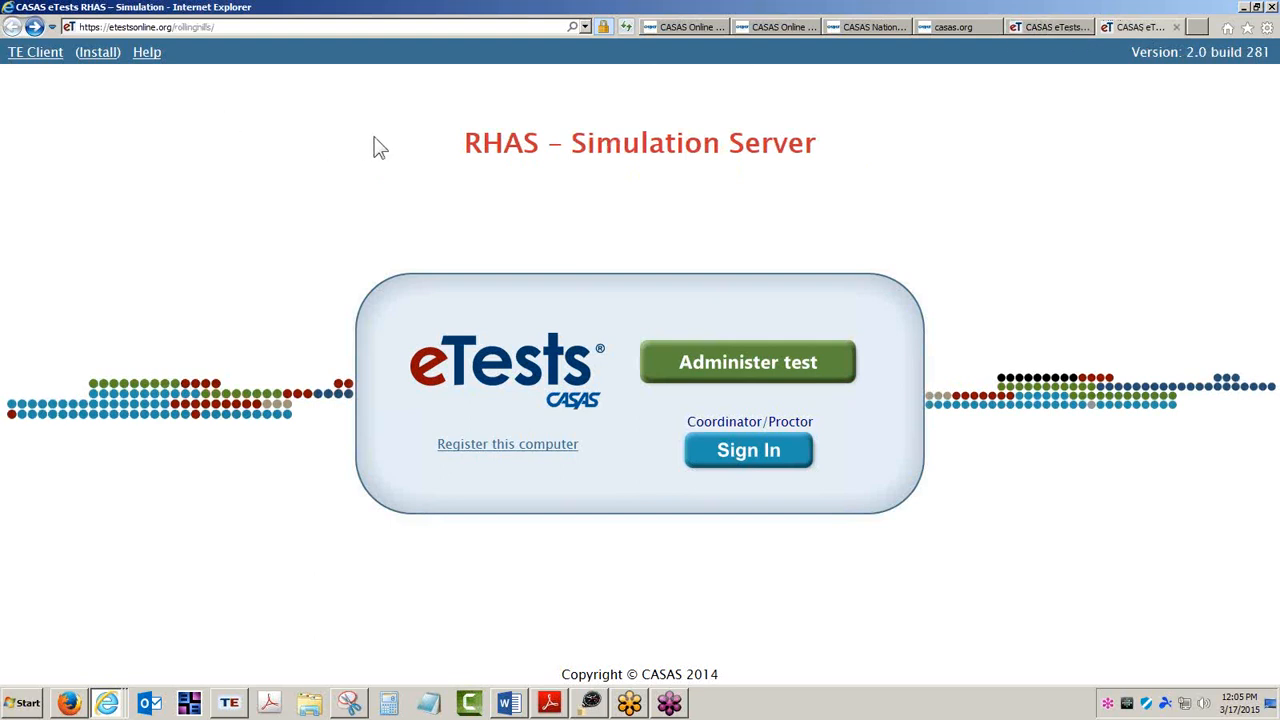
pyautogui.moveTo(465, 150); pyautogui.dragTo(540, 148)
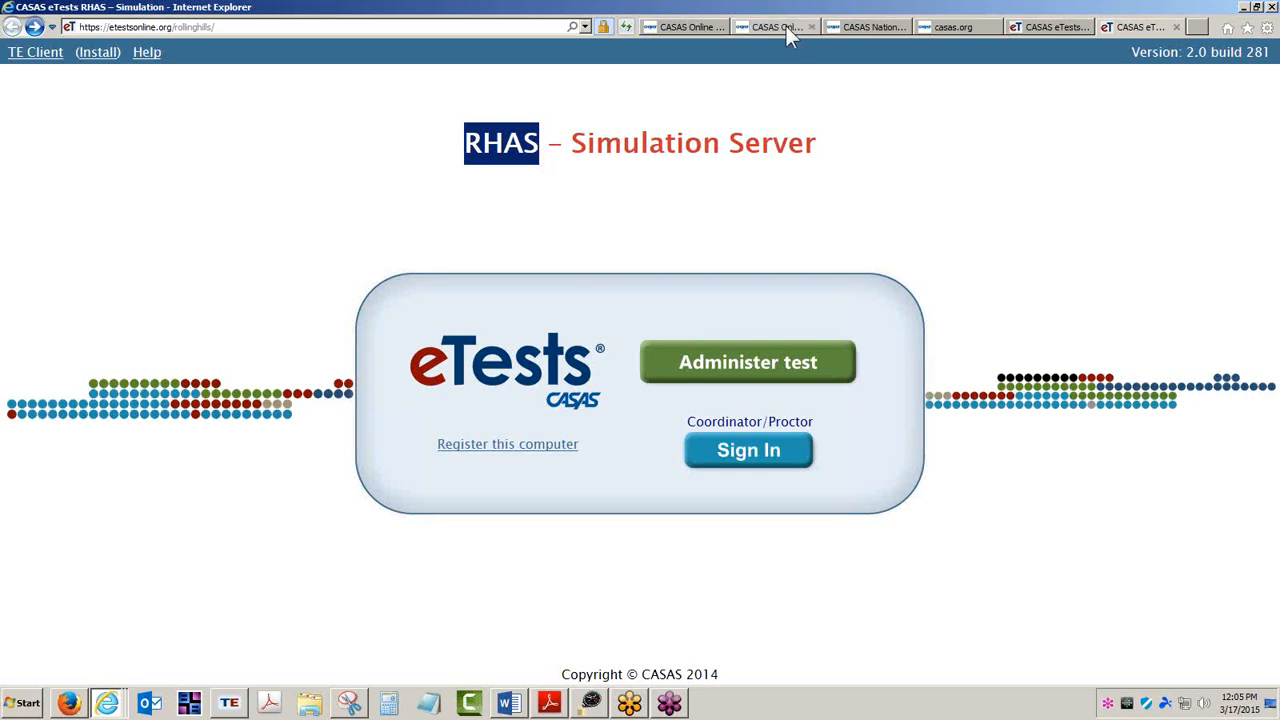
# Navigate through Training and Support and ET Help Documentation to the Getting Started downloads list.
pyautogui.click(860, 27)
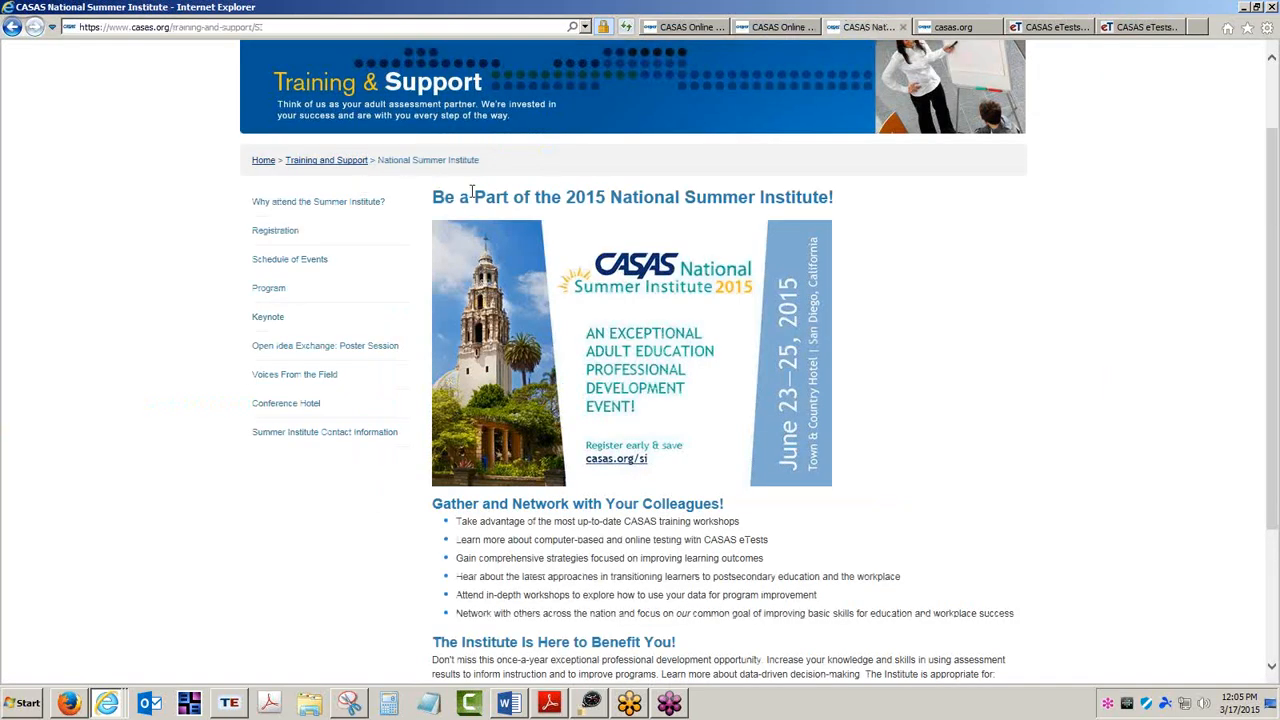
pyautogui.scroll(1, 477, 200)
pyautogui.scroll(2, 477, 200)
pyautogui.click(445, 120)
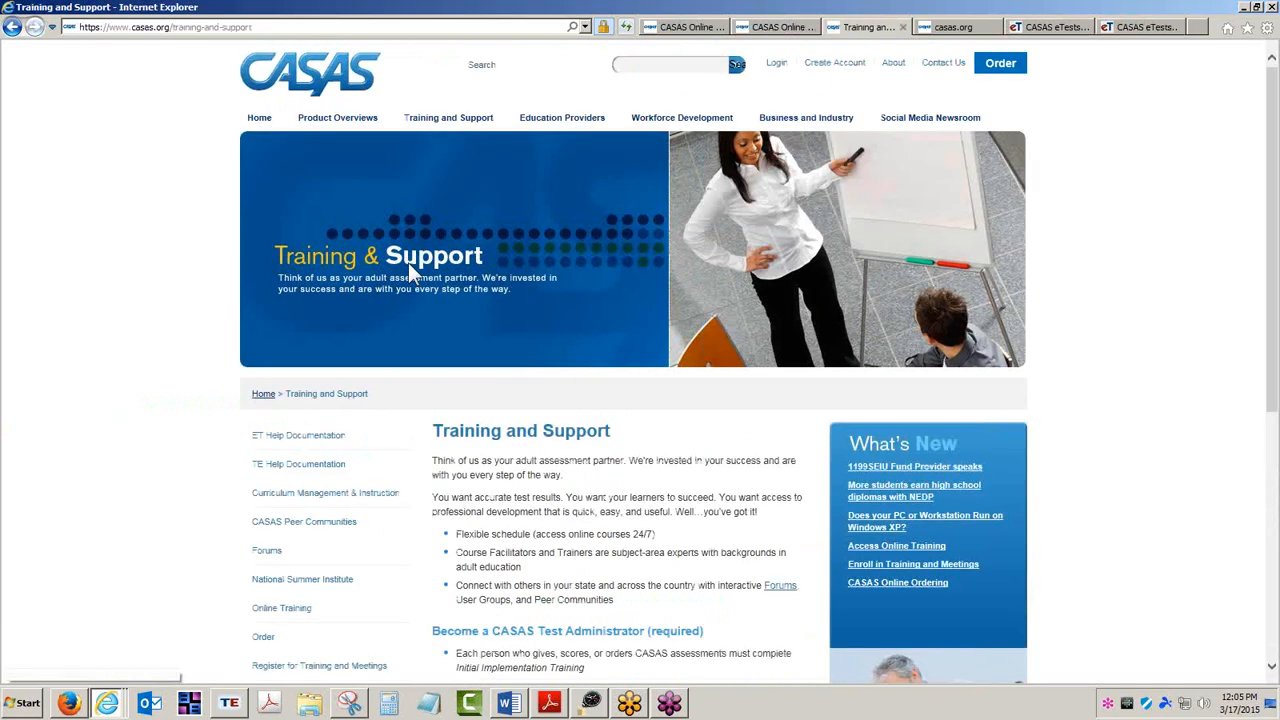
pyautogui.click(309, 437)
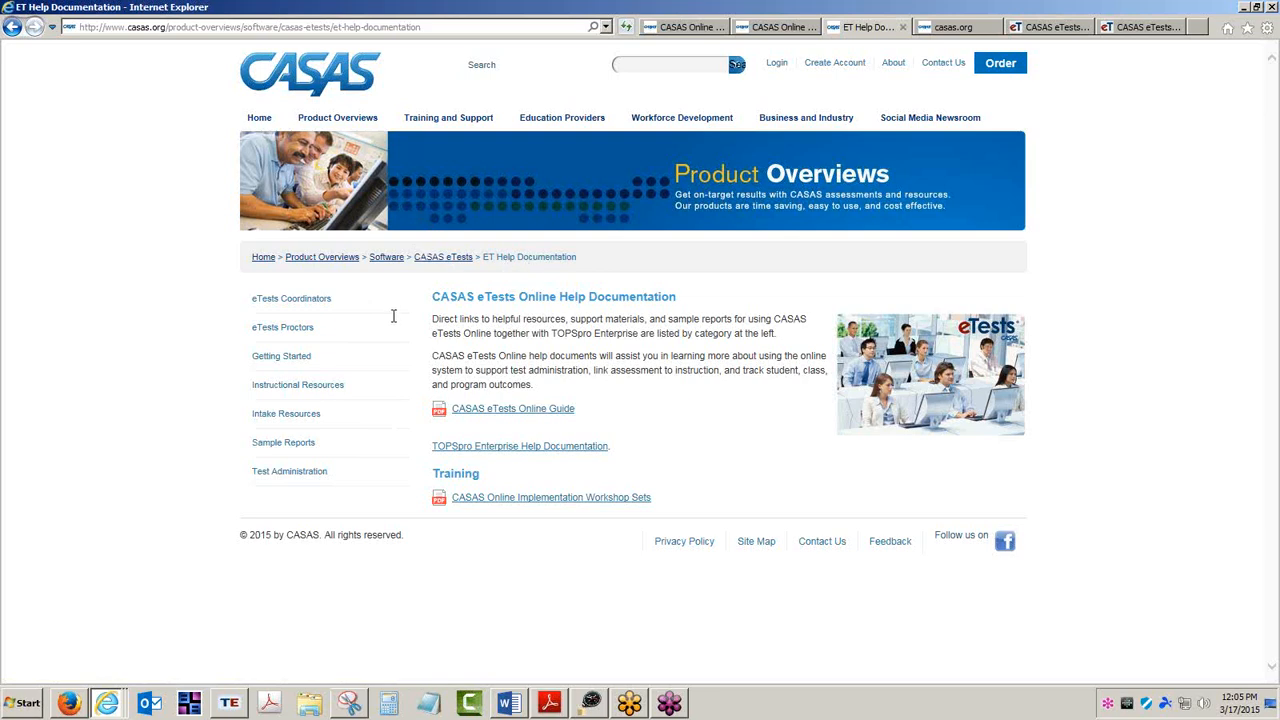
pyautogui.click(291, 365)
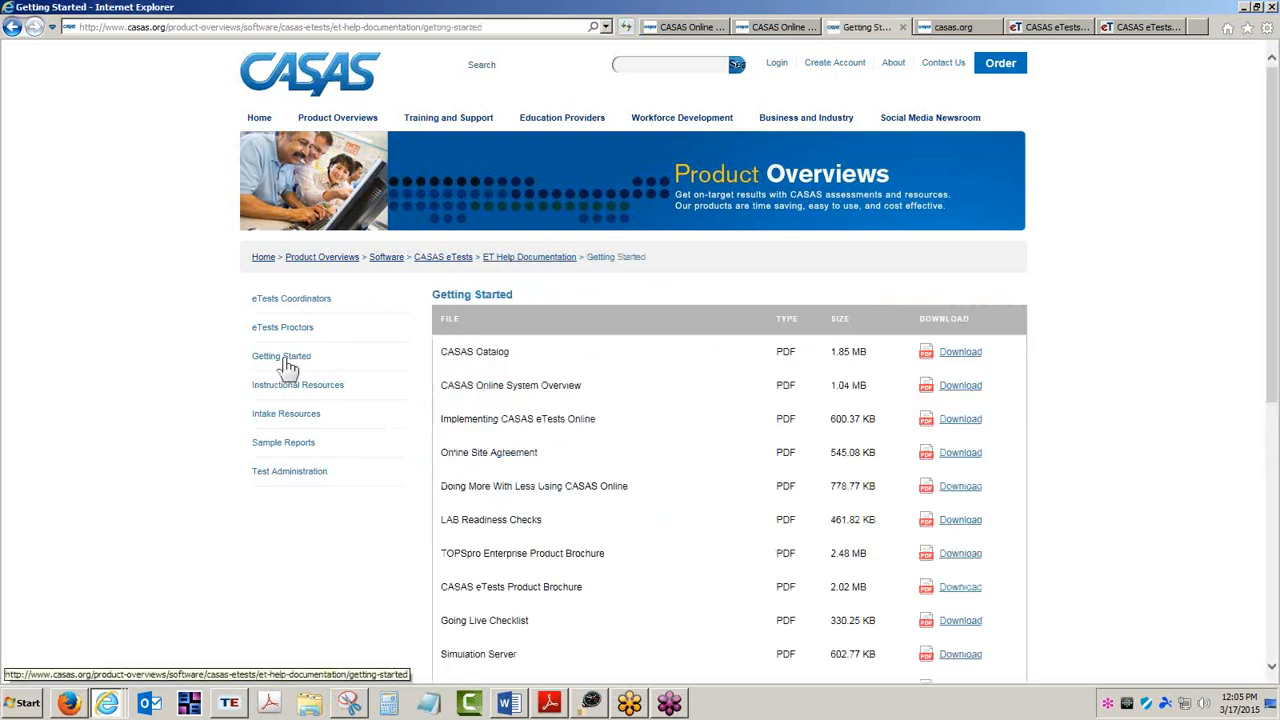
# Highlight the Simulation Server document in the downloads list and return to the RHAS Simulation Server tab.
pyautogui.scroll(-3, 284, 358)
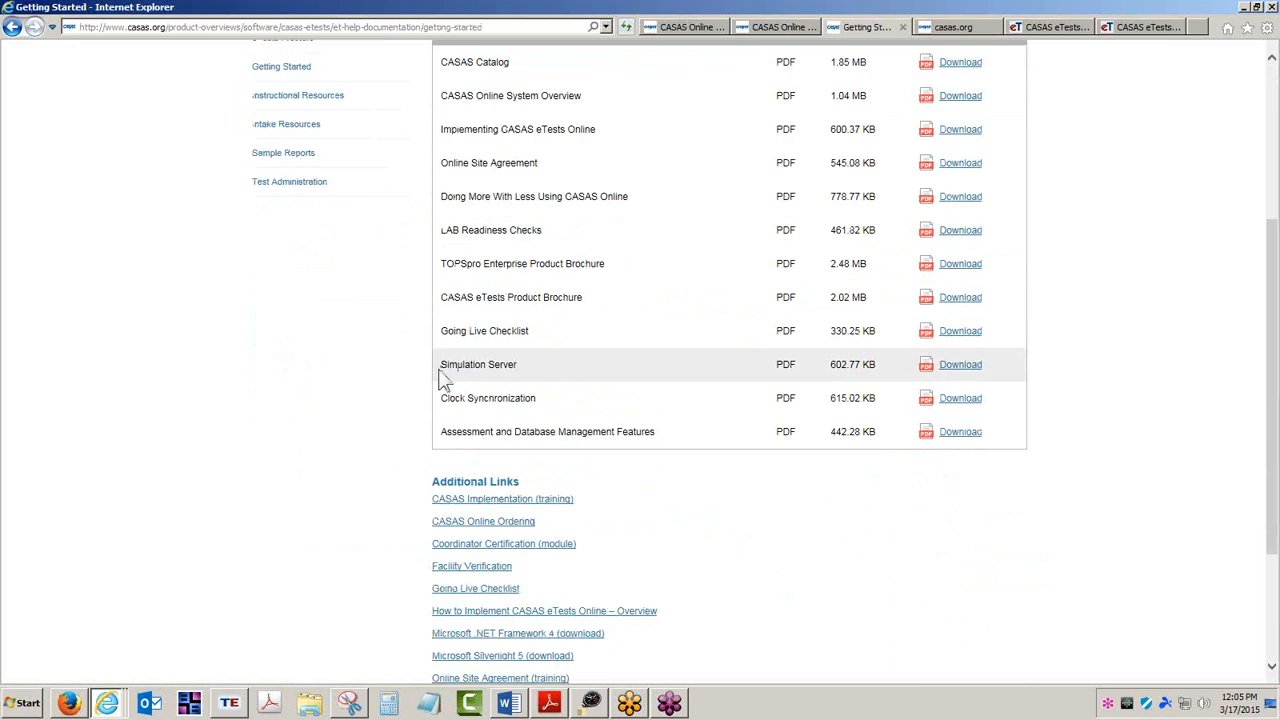
pyautogui.moveTo(442, 368); pyautogui.dragTo(506, 369)
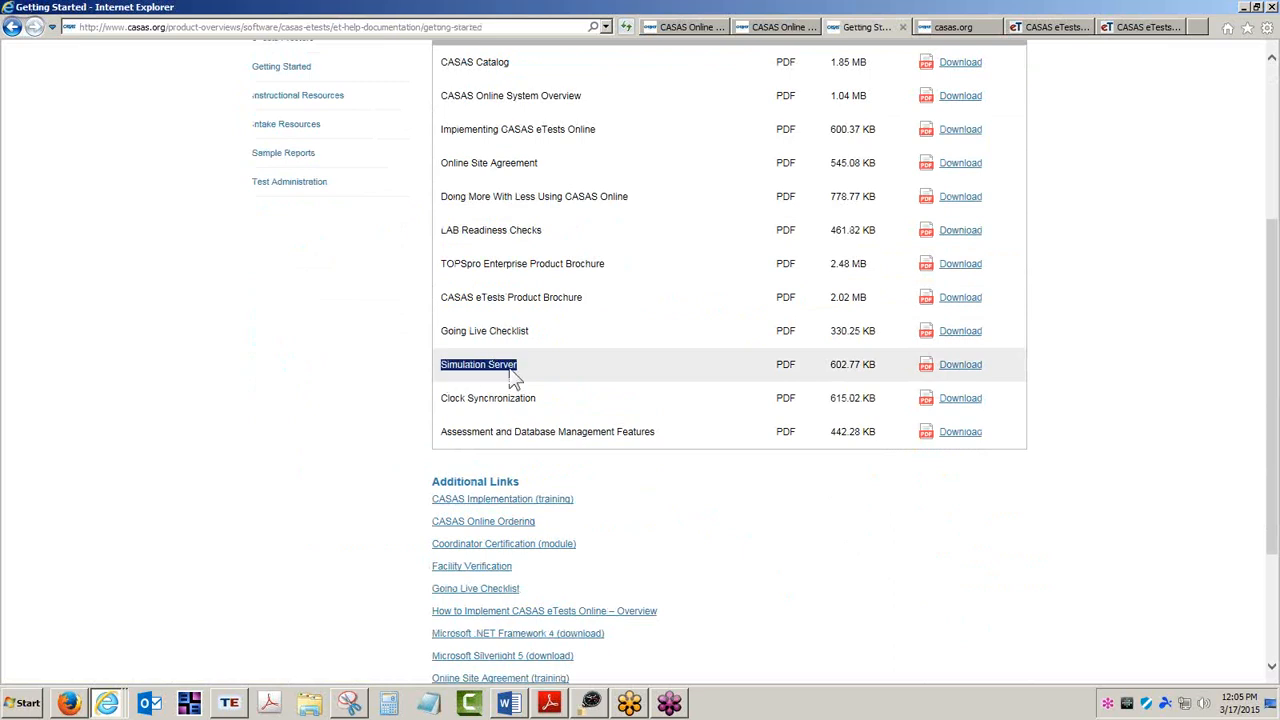
pyautogui.click(1155, 32)
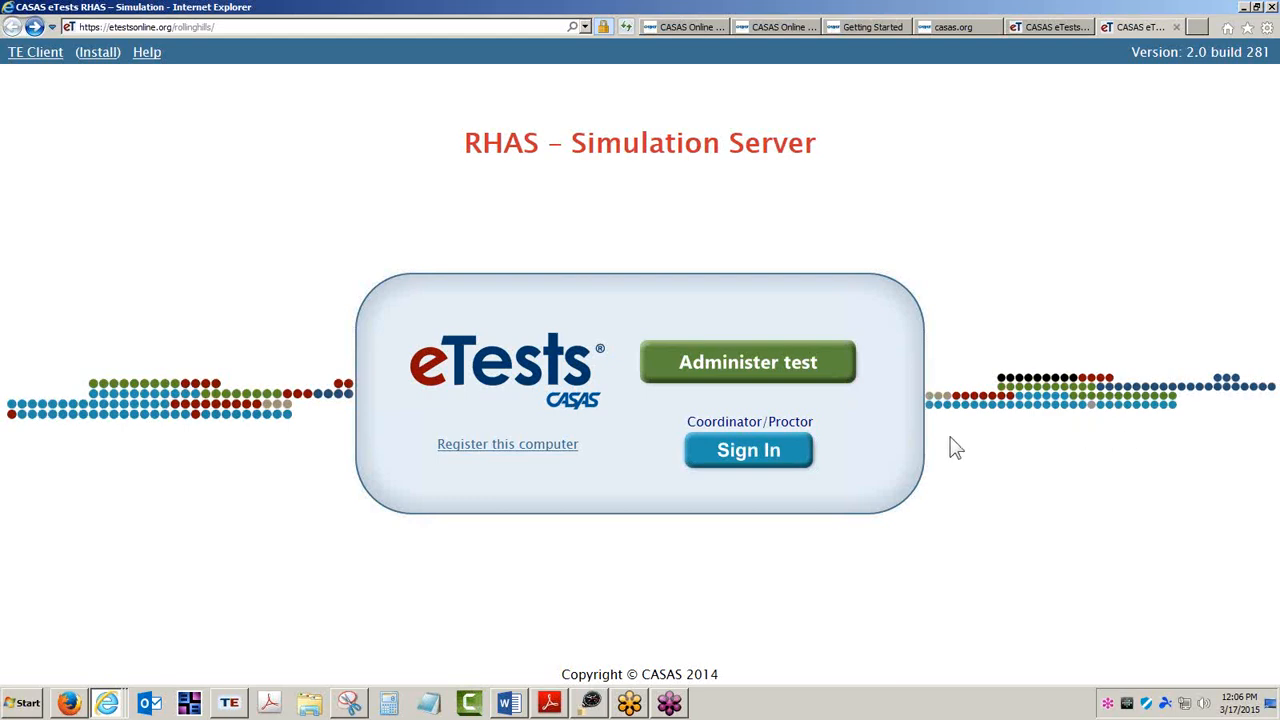
# Switch to the online guide and highlight key phrases in the Creating Sessions introduction.
pyautogui.click(955, 28)
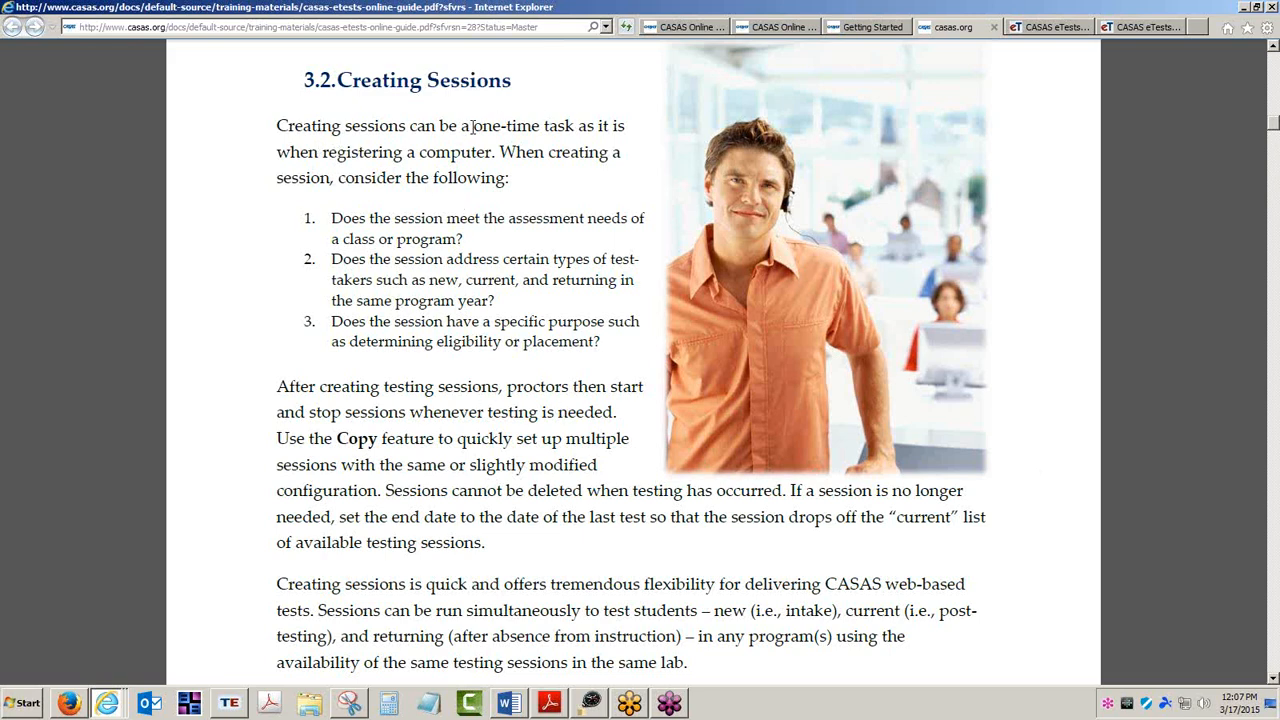
pyautogui.moveTo(473, 127); pyautogui.dragTo(557, 126)
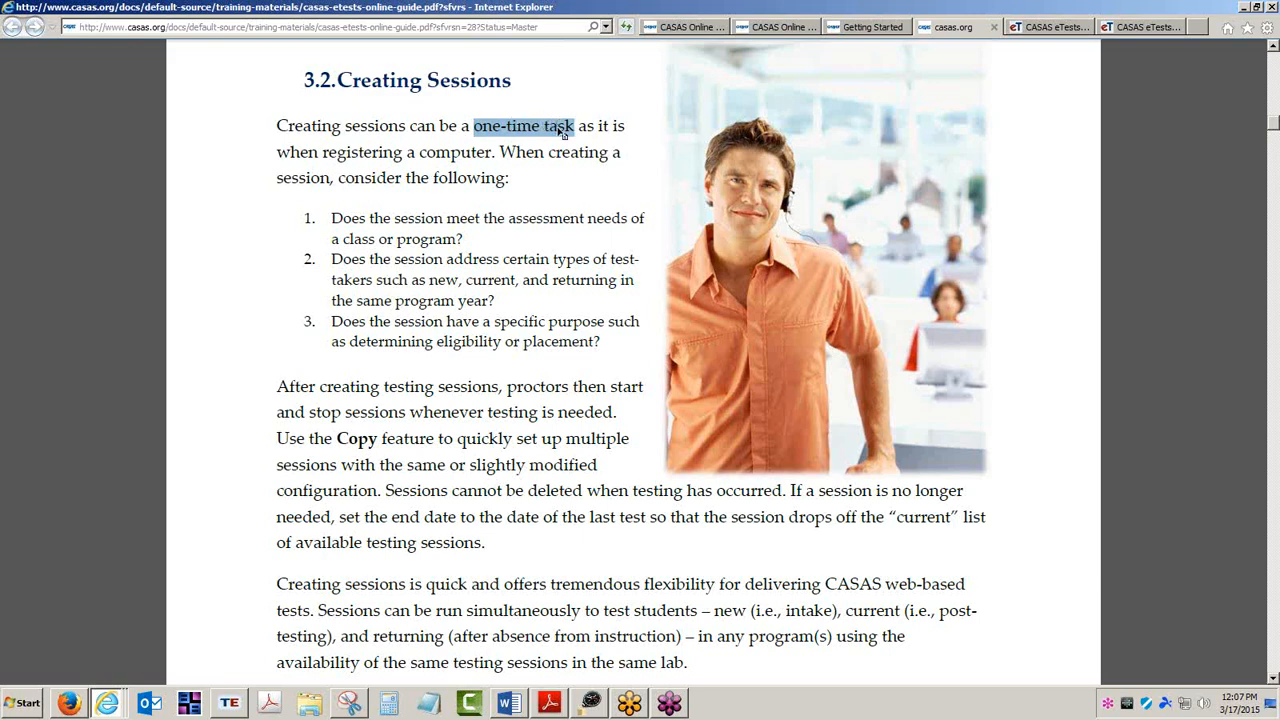
pyautogui.click(330, 153)
pyautogui.moveTo(330, 153); pyautogui.dragTo(450, 155)
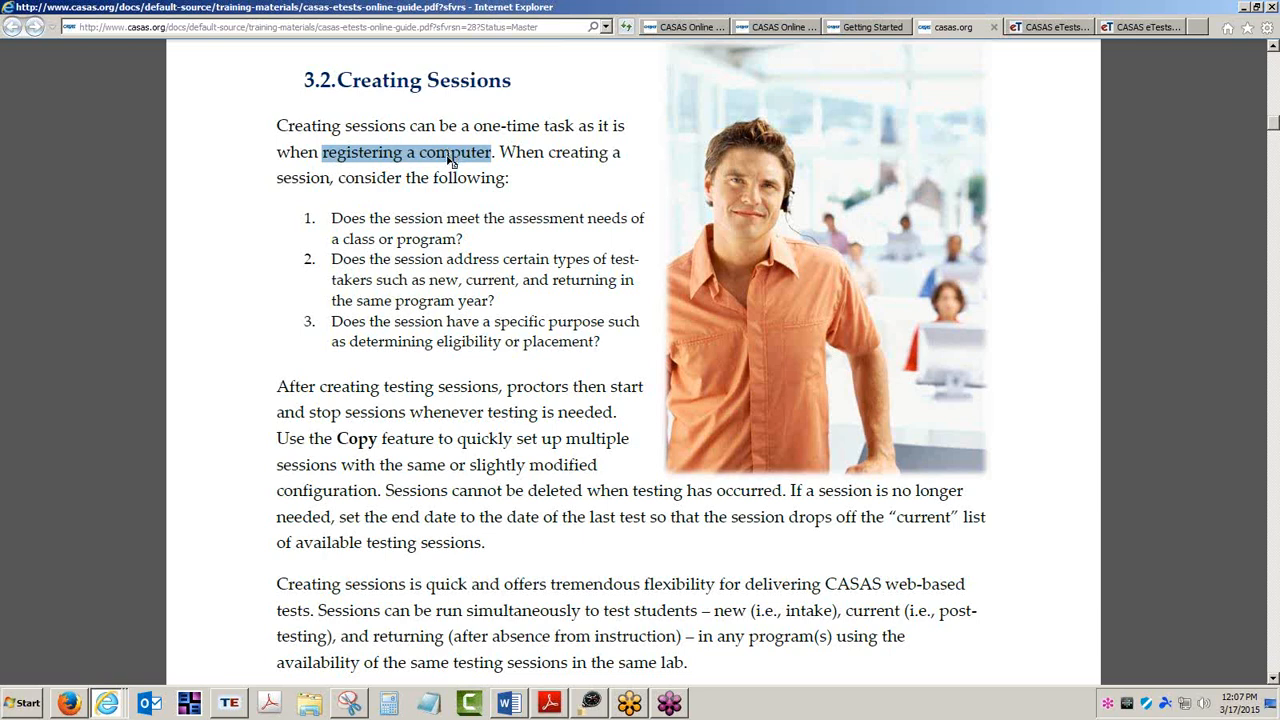
pyautogui.click(450, 162)
pyautogui.moveTo(473, 126); pyautogui.dragTo(574, 128)
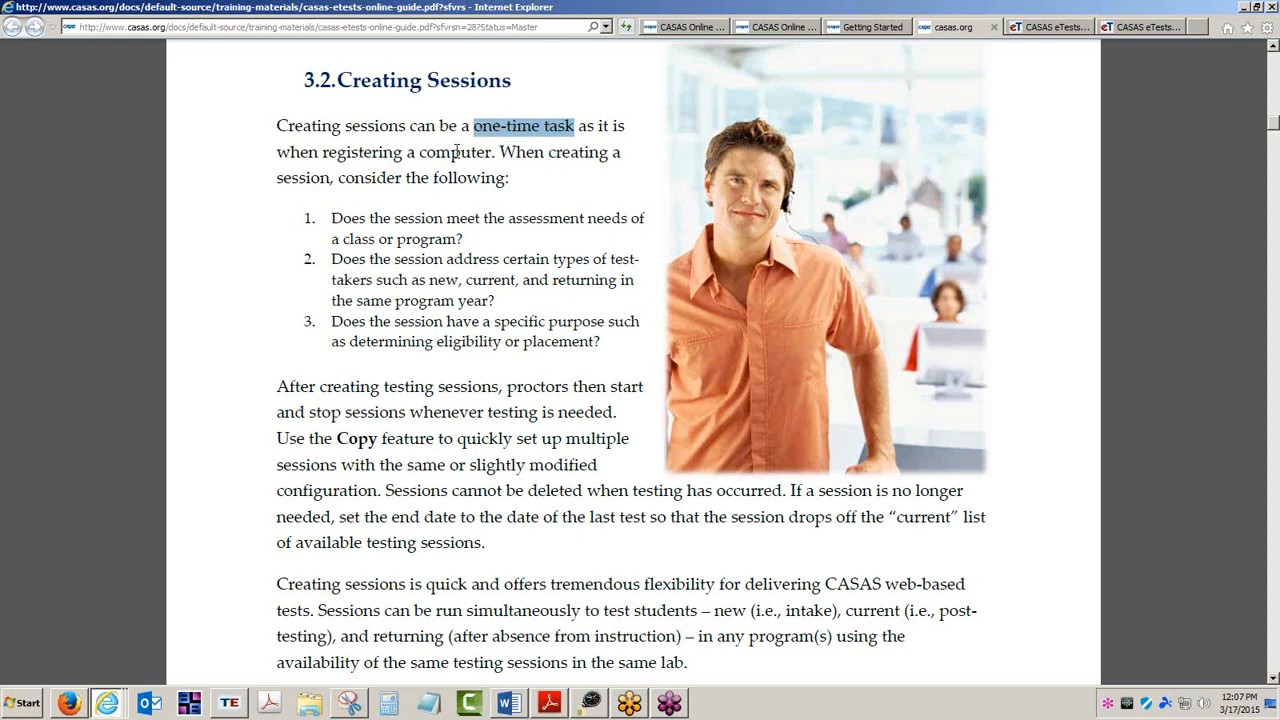
pyautogui.moveTo(531, 386); pyautogui.dragTo(644, 388)
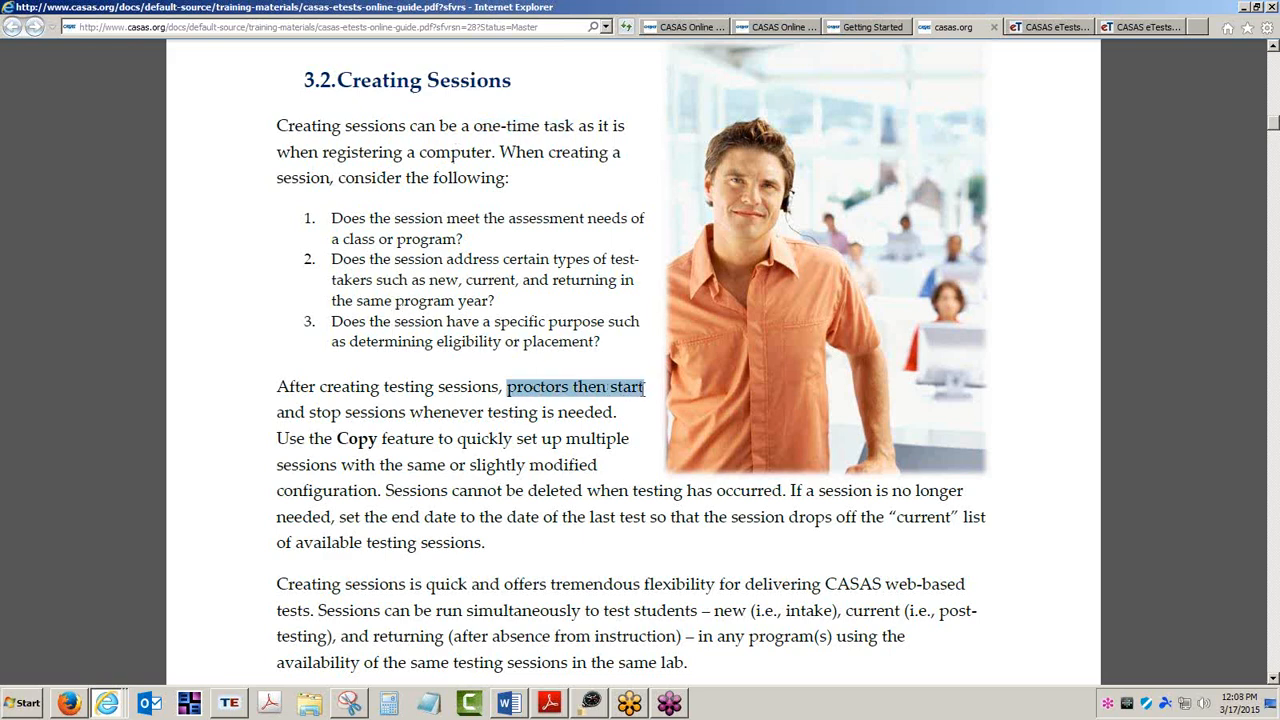
pyautogui.click(329, 415)
pyautogui.moveTo(329, 415); pyautogui.dragTo(612, 415)
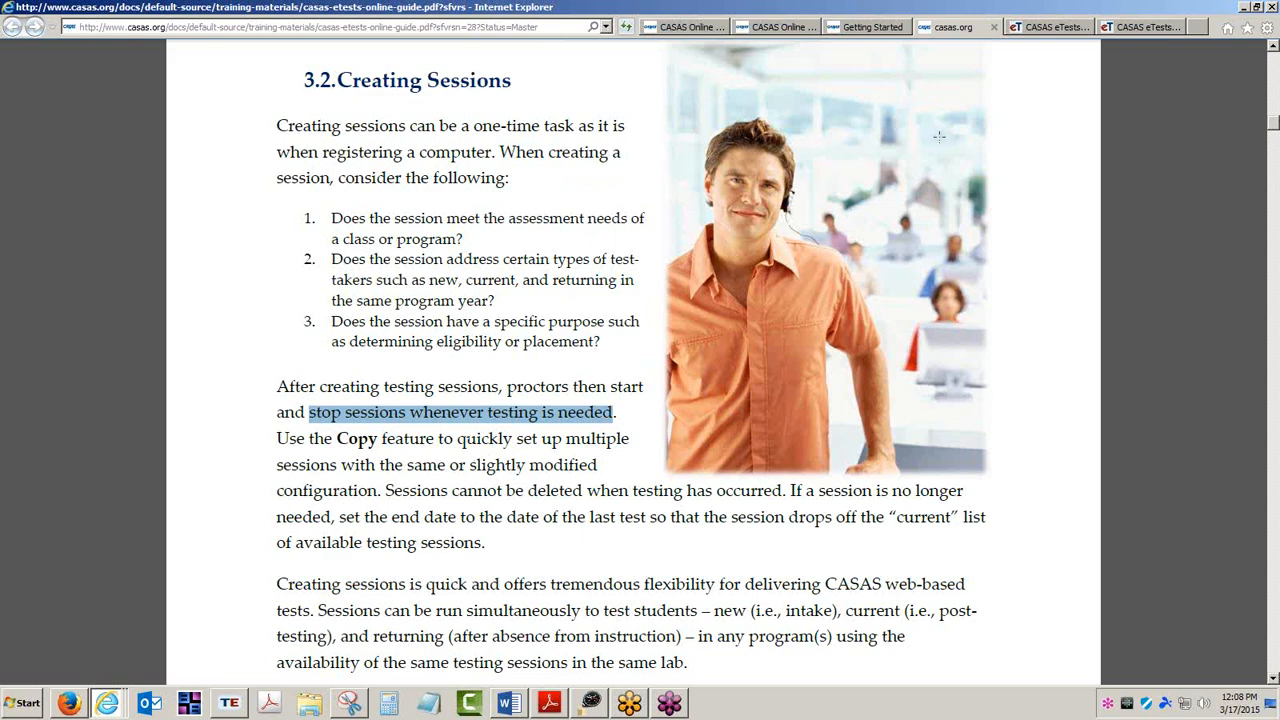
# Sign in to the Simulation Server as Coordinator/Proctor with the account password and open Testing Sessions.
pyautogui.click(1138, 23)
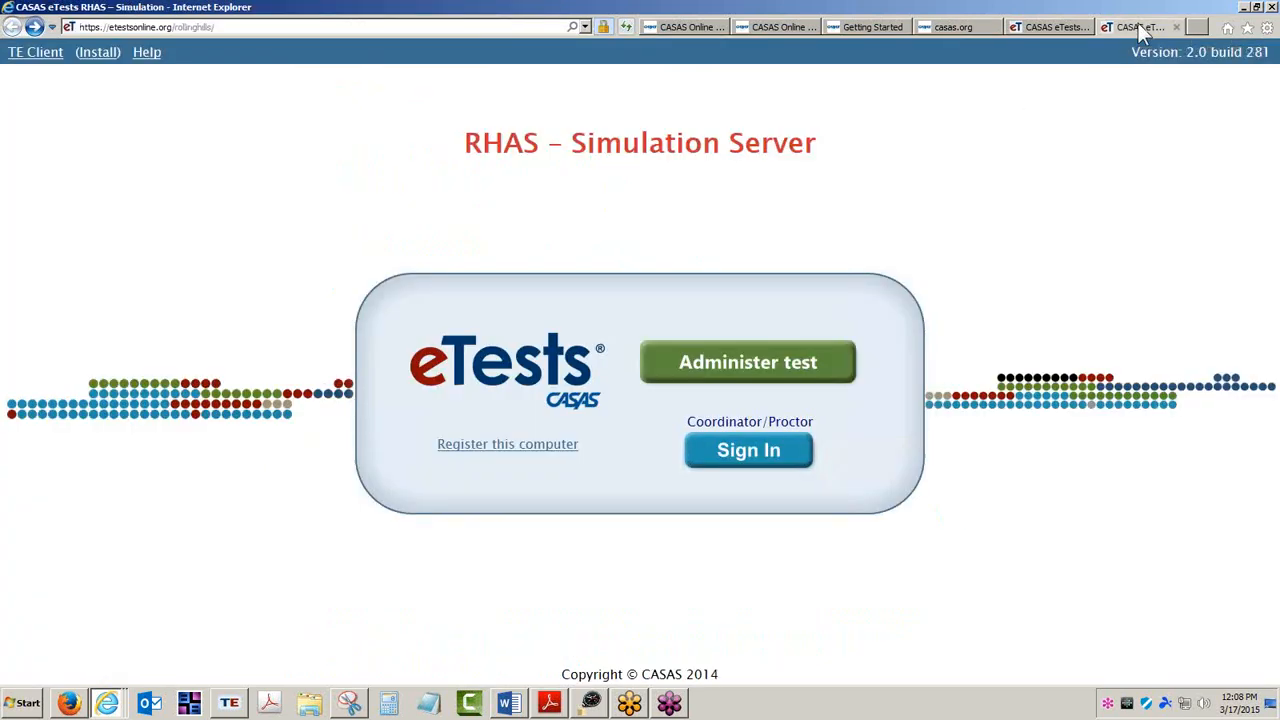
pyautogui.click(750, 455)
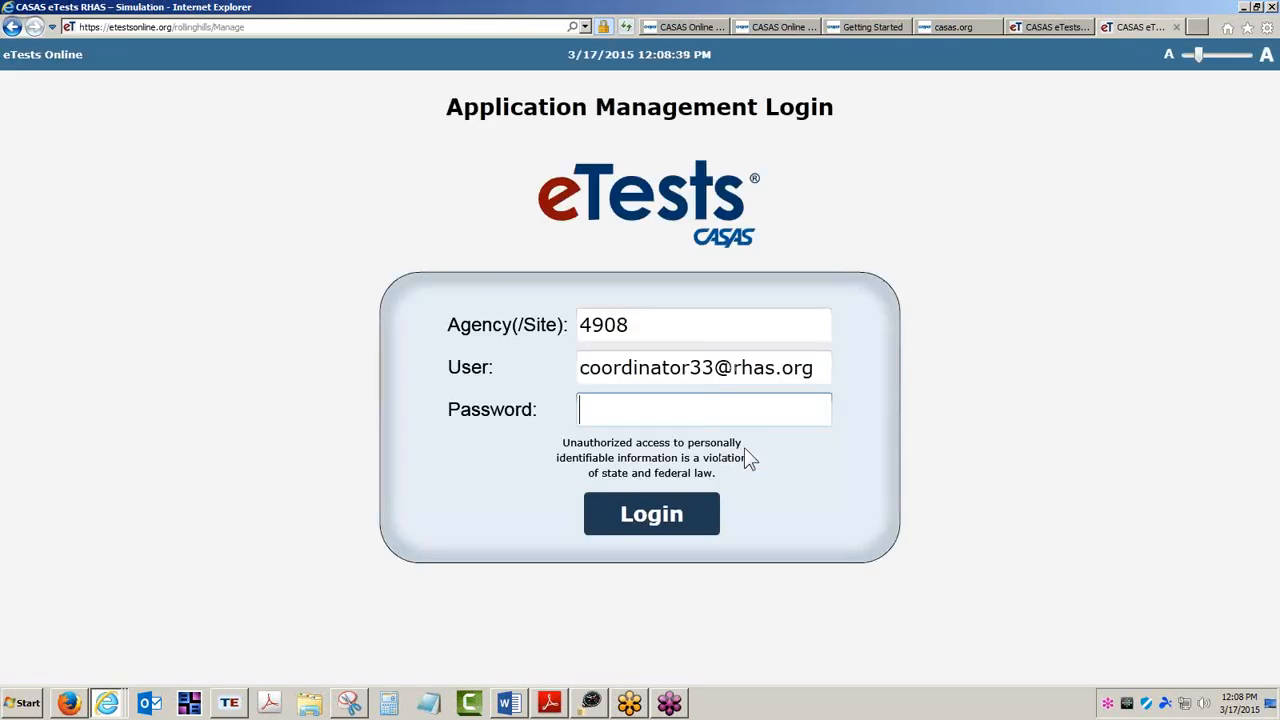
pyautogui.write('•••••••••••')
pyautogui.press('Return')
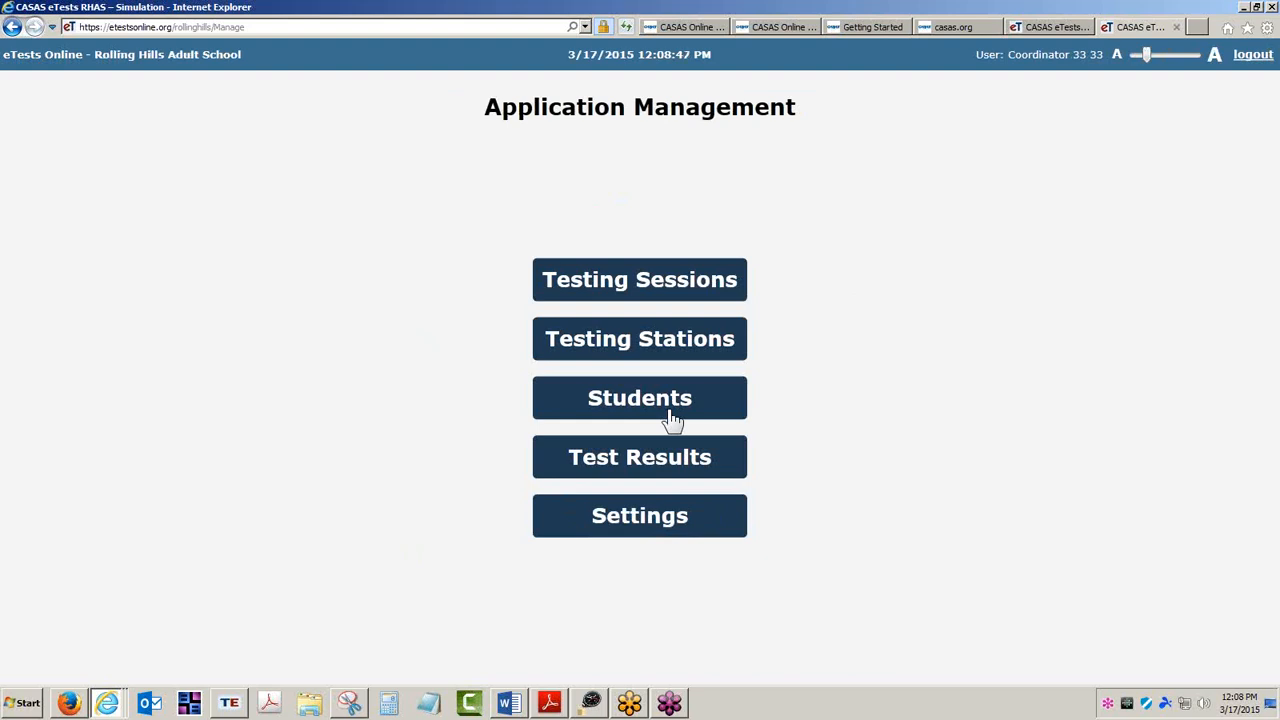
pyautogui.click(648, 287)
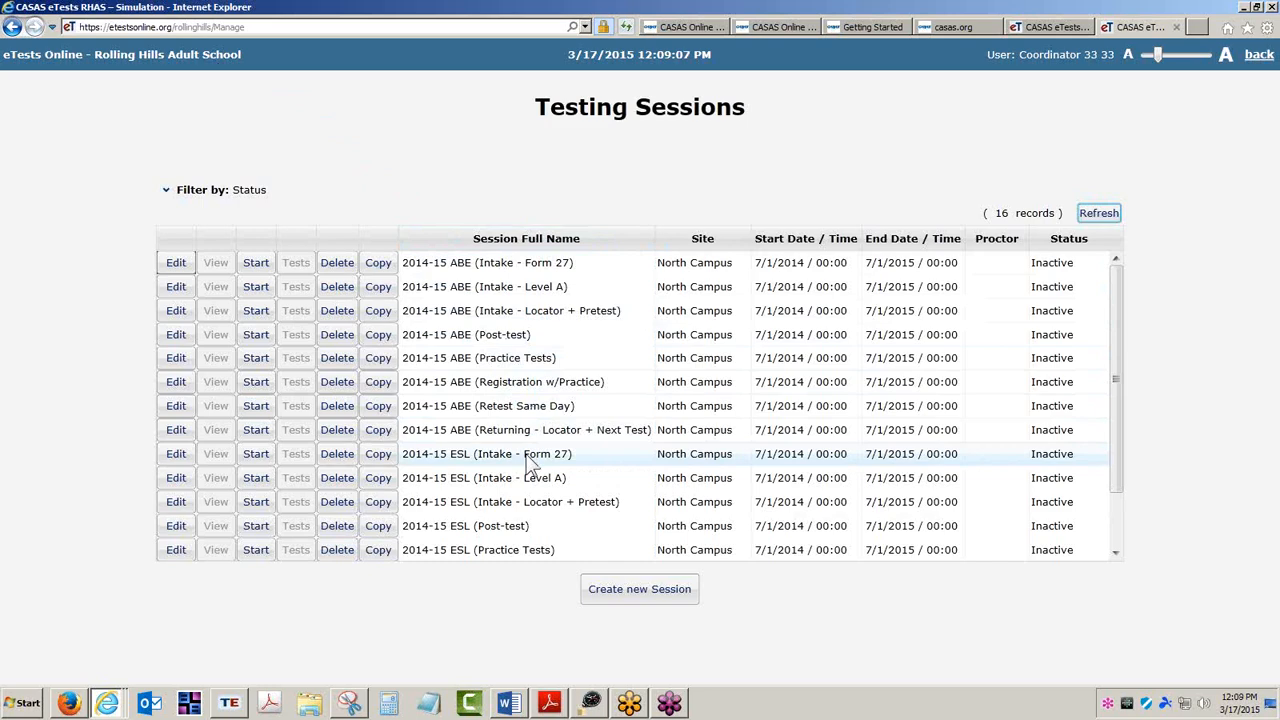
# Scroll through the full Testing Sessions list down to the ESL sessions and back to the top.
pyautogui.moveTo(1114, 490); pyautogui.dragTo(1120, 557)
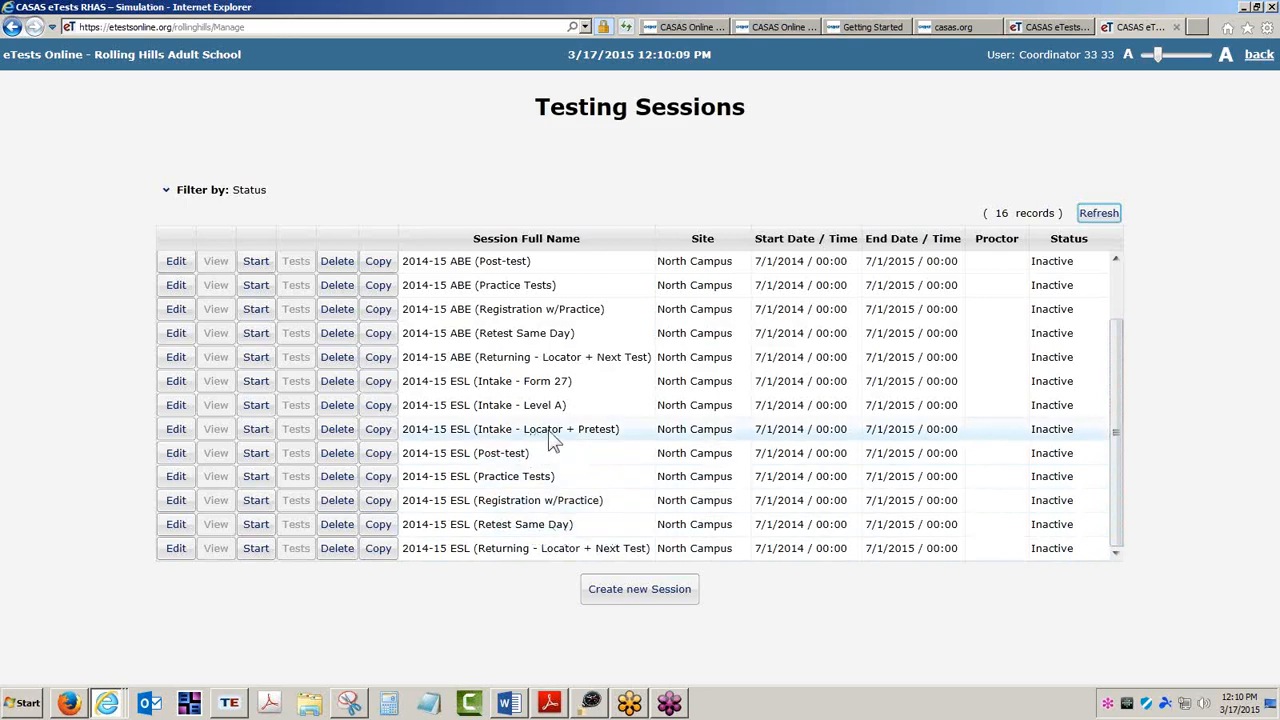
pyautogui.click(522, 480)
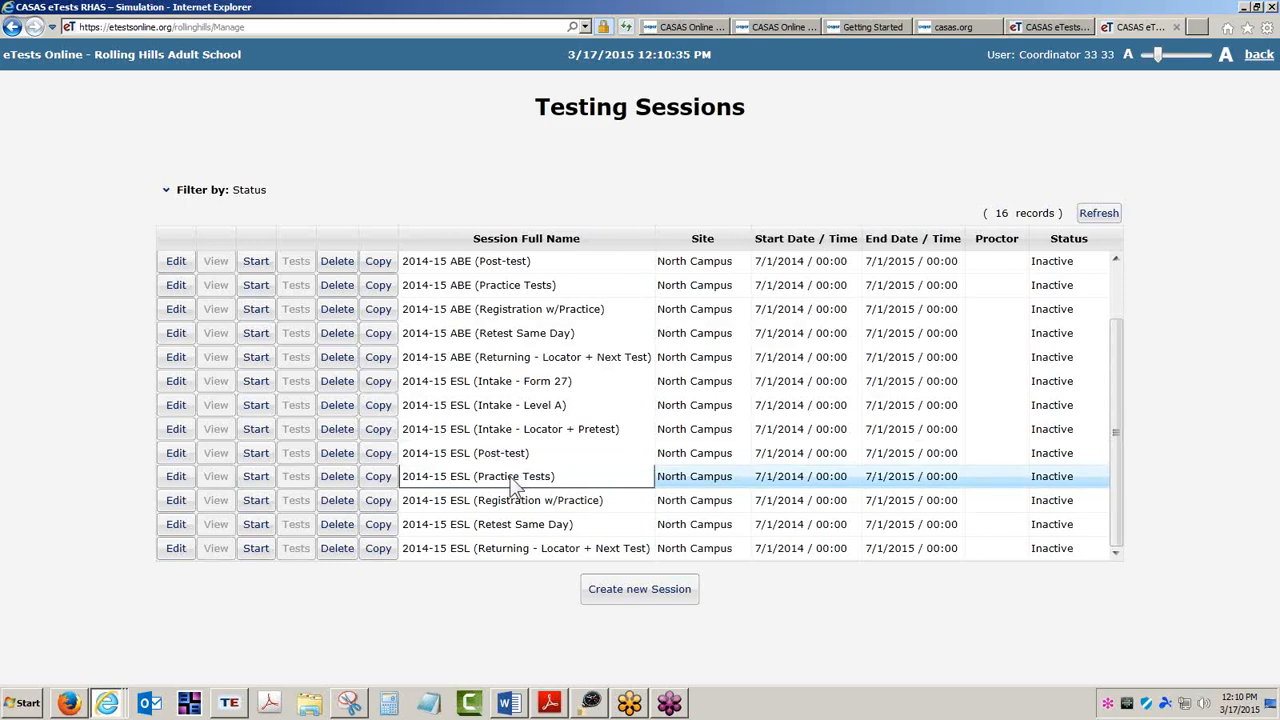
pyautogui.scroll(3, 512, 484)
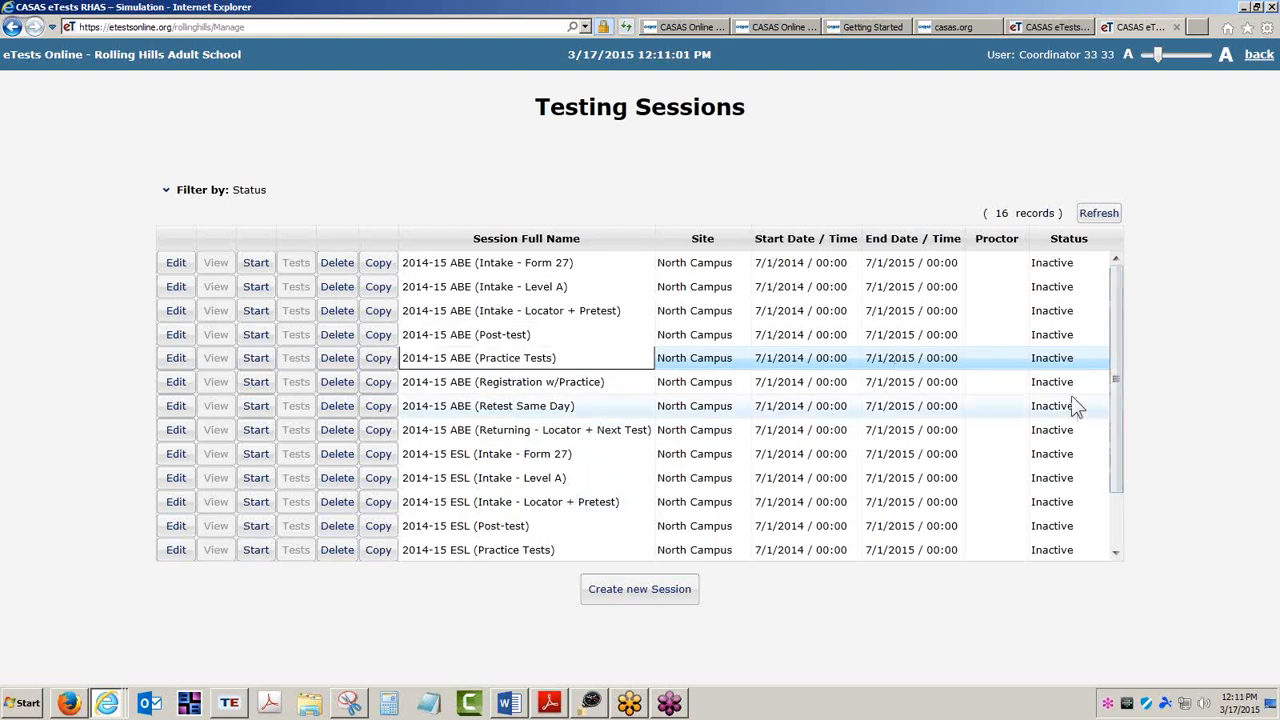
# Select each 2014-15 ABE session in the list one by one to review its name.
pyautogui.click(562, 266)
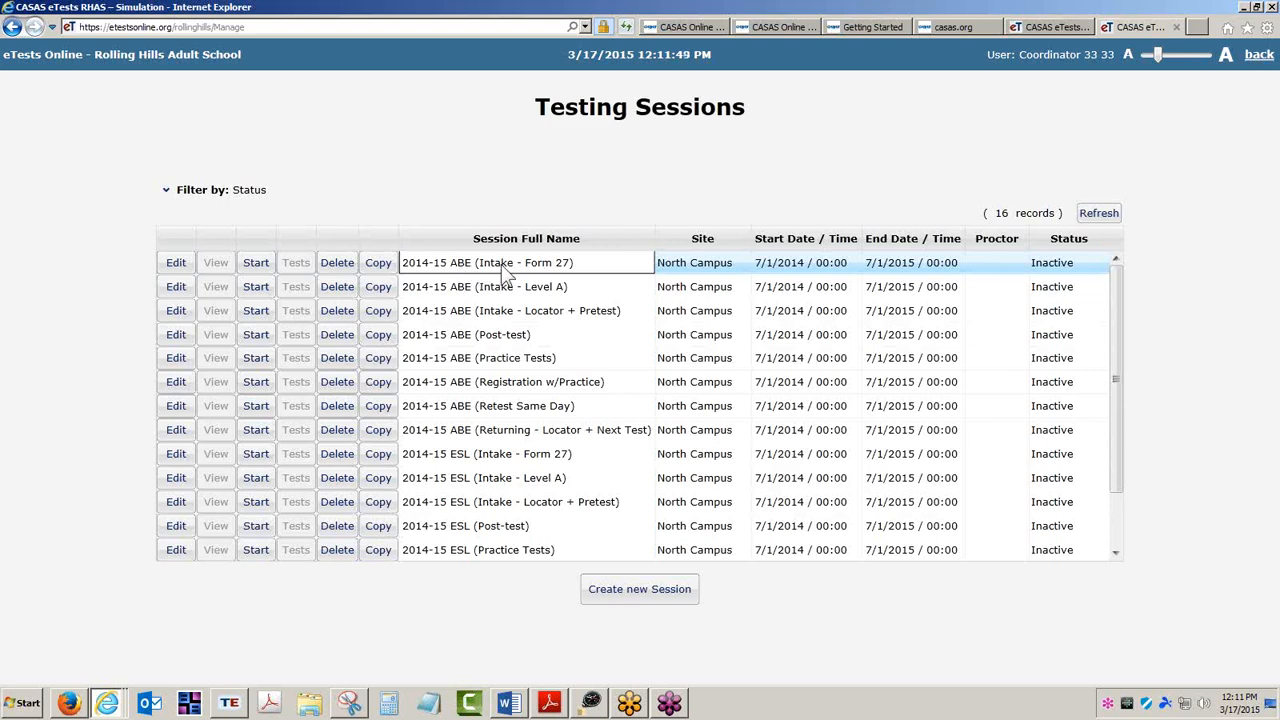
pyautogui.click(510, 290)
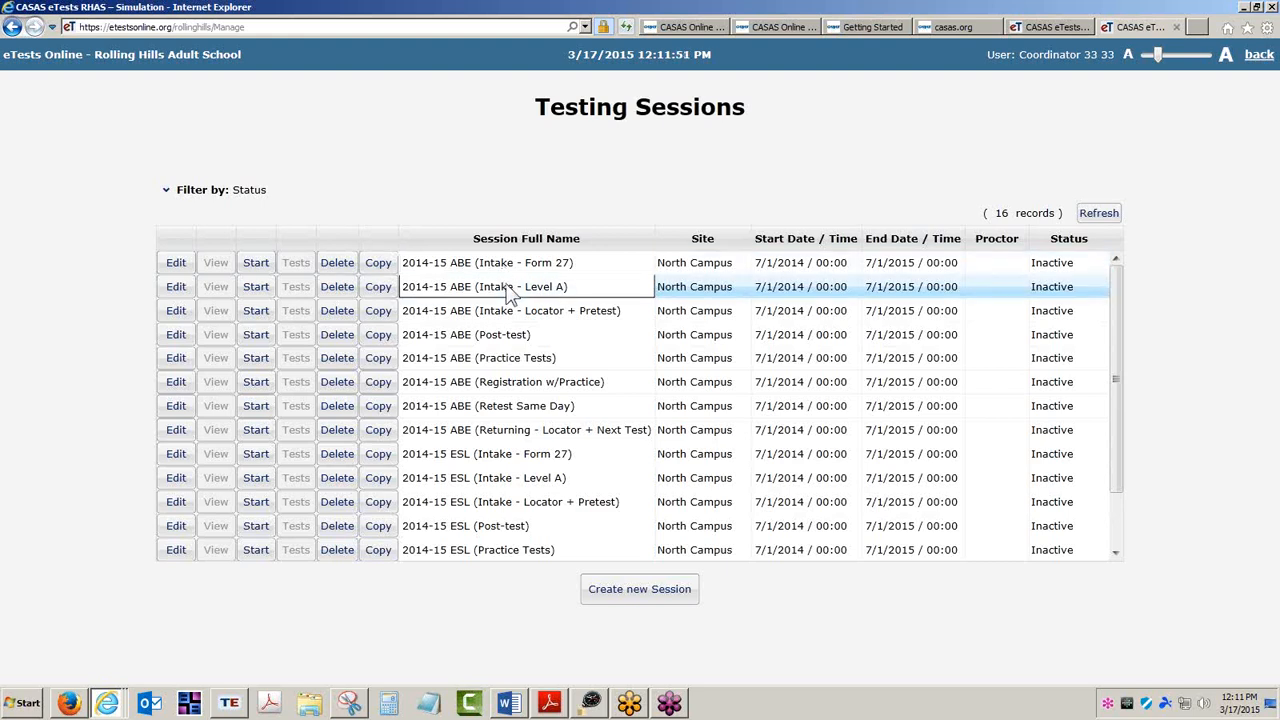
pyautogui.click(512, 312)
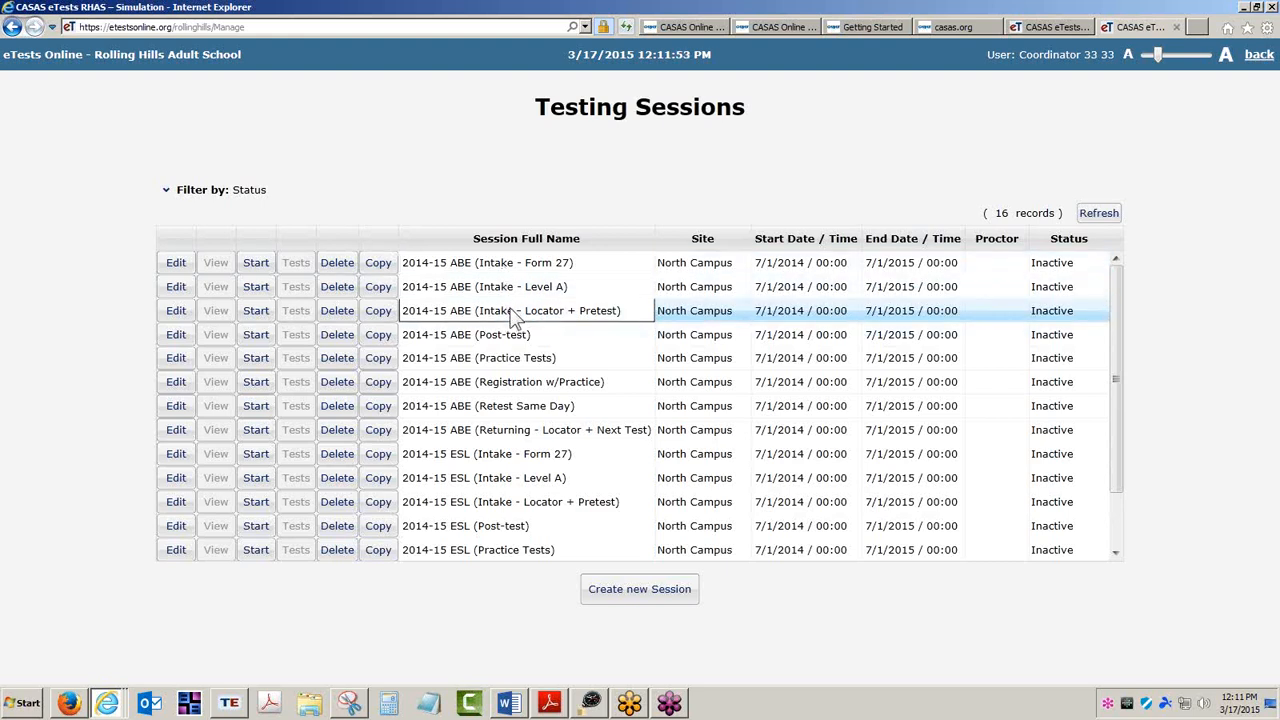
pyautogui.click(516, 337)
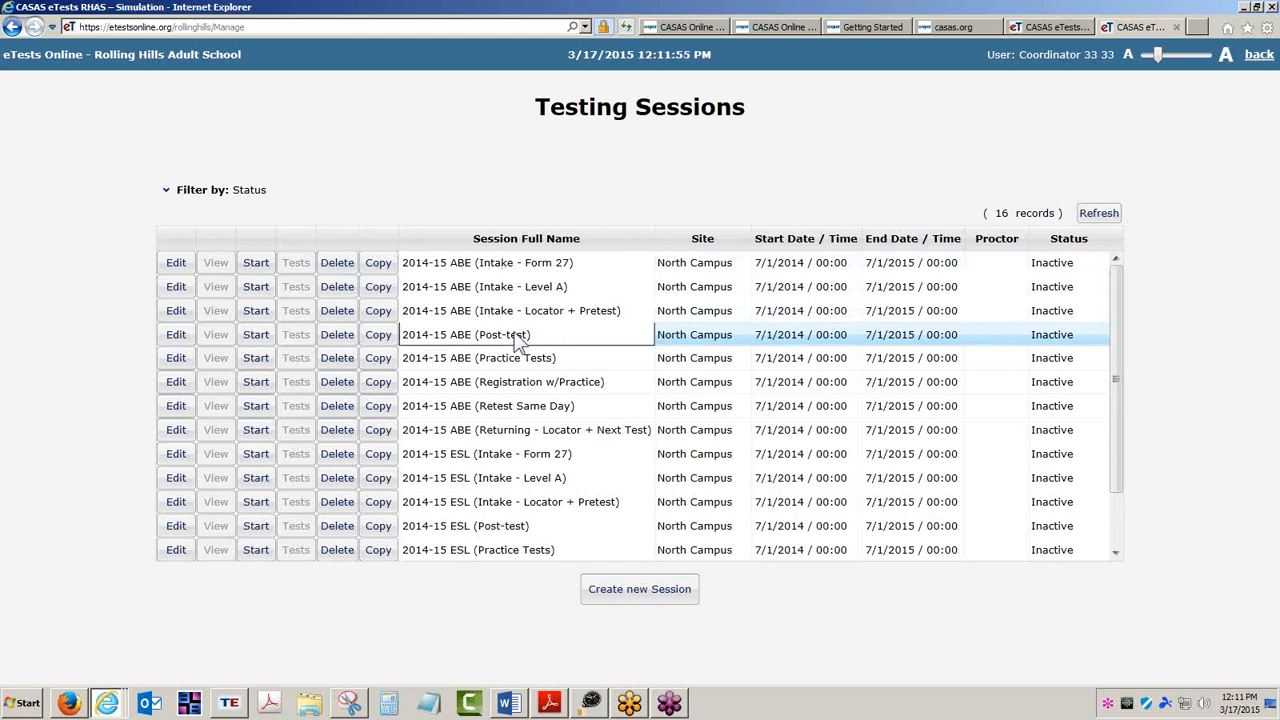
pyautogui.click(522, 360)
pyautogui.click(533, 388)
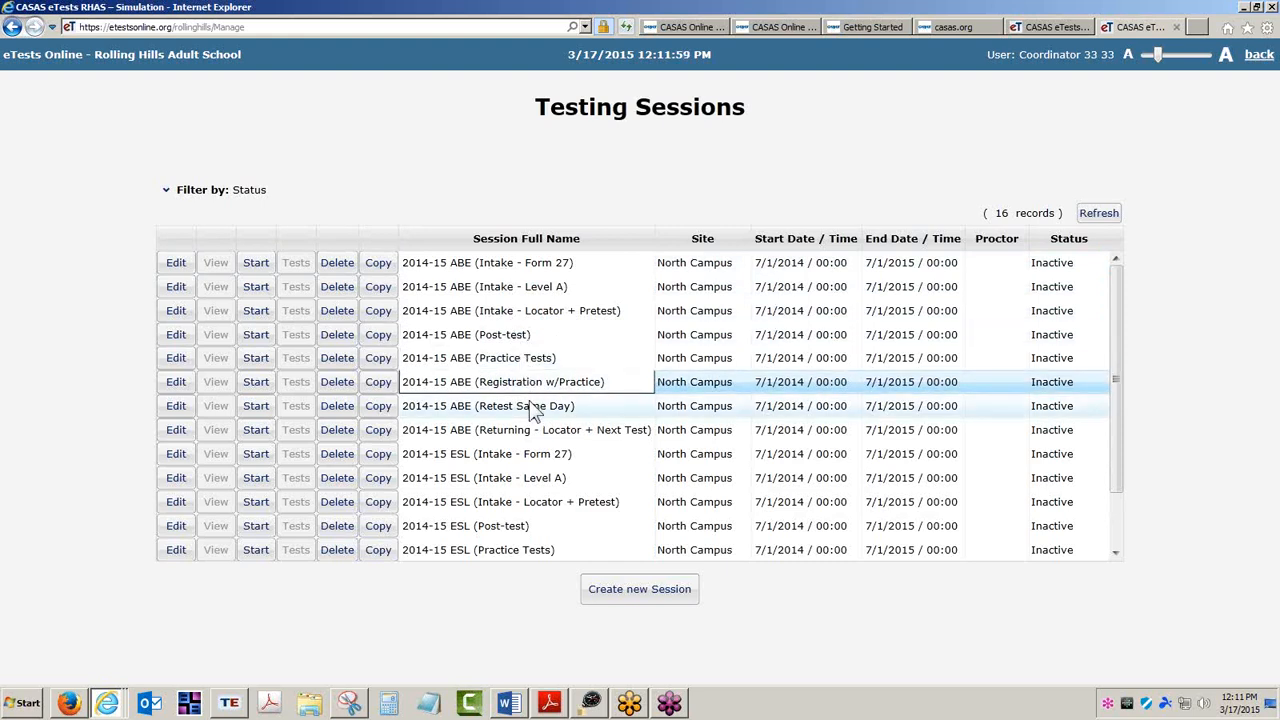
pyautogui.click(535, 408)
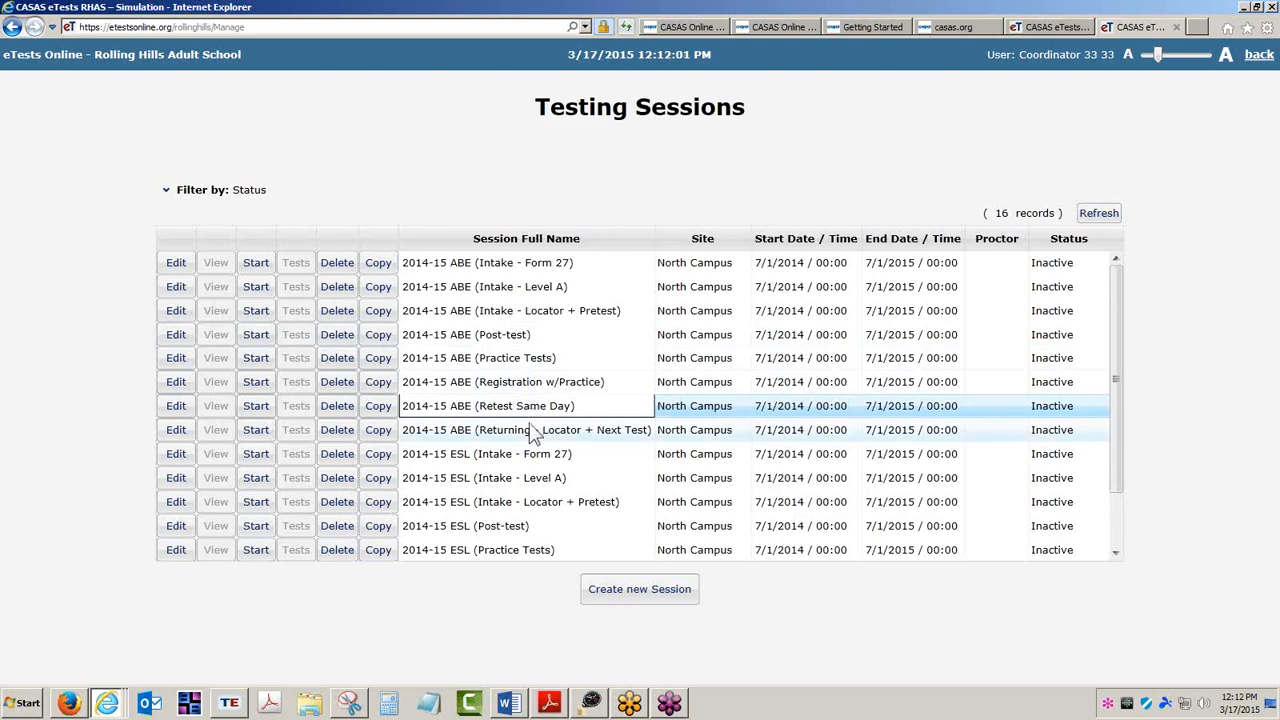
pyautogui.click(535, 430)
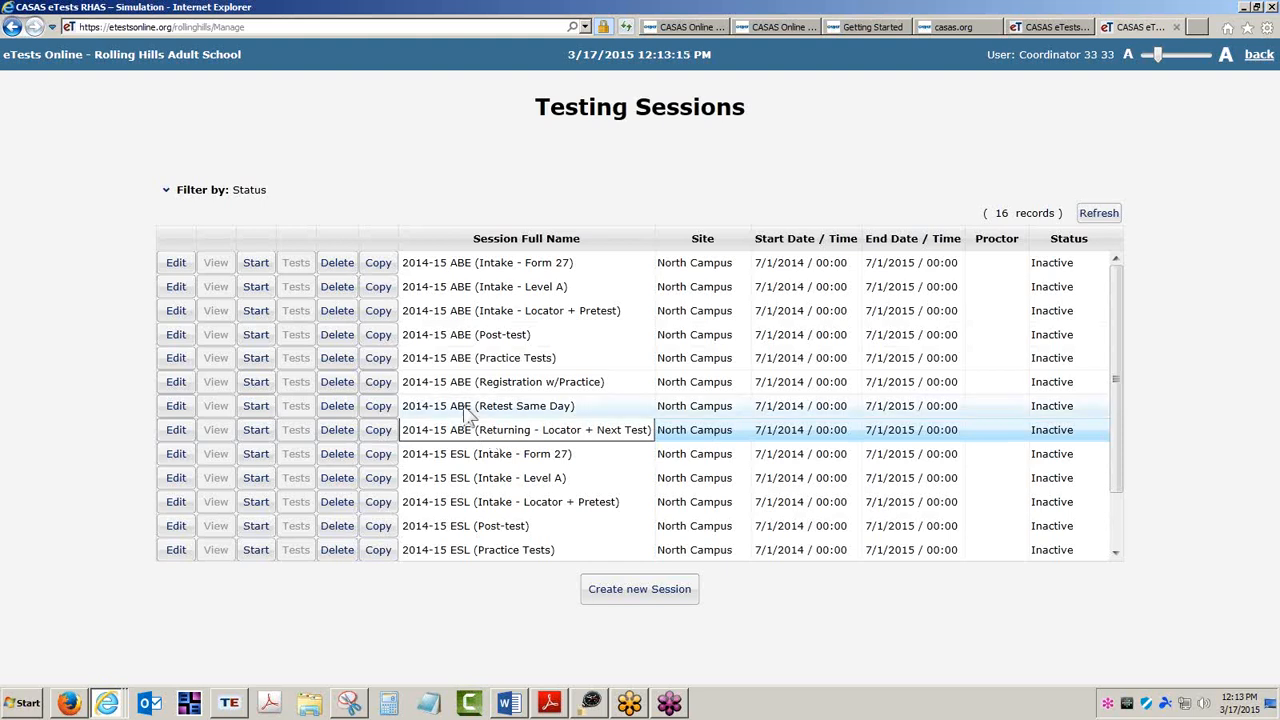
# Highlight the Intake Process workshop in the workshop listing tab and return to Testing Sessions.
pyautogui.click(504, 316)
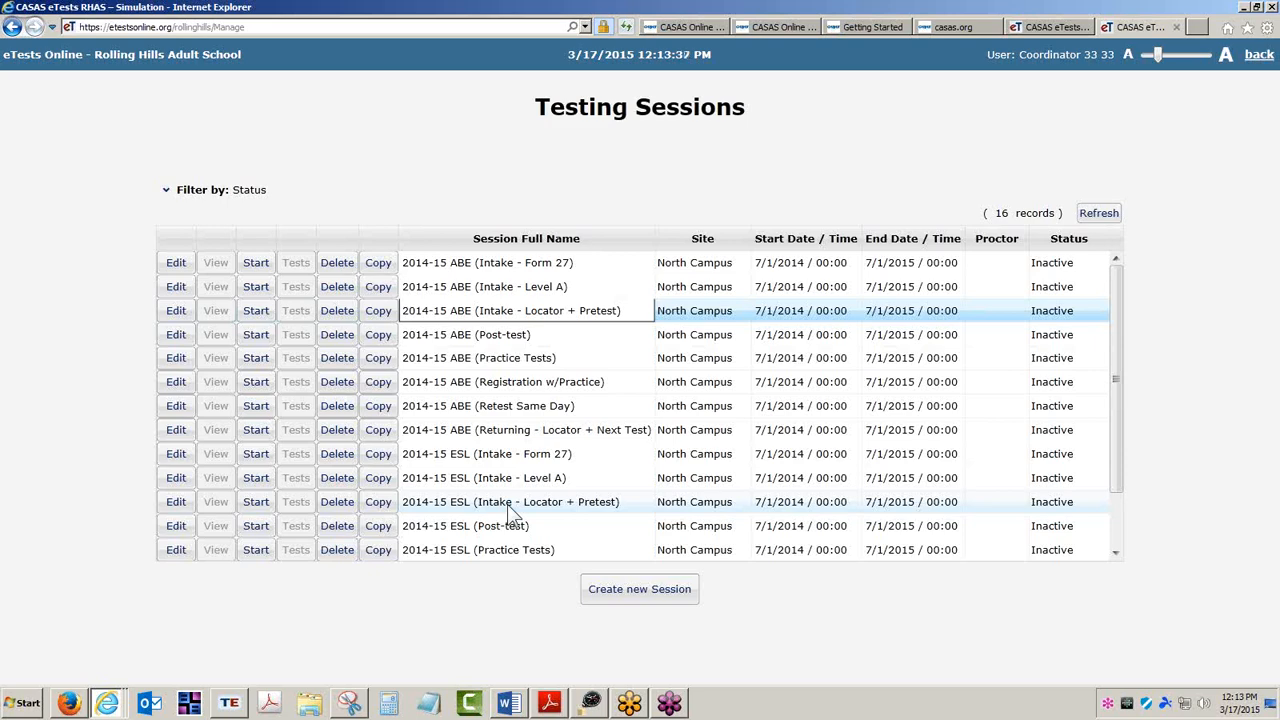
pyautogui.click(794, 28)
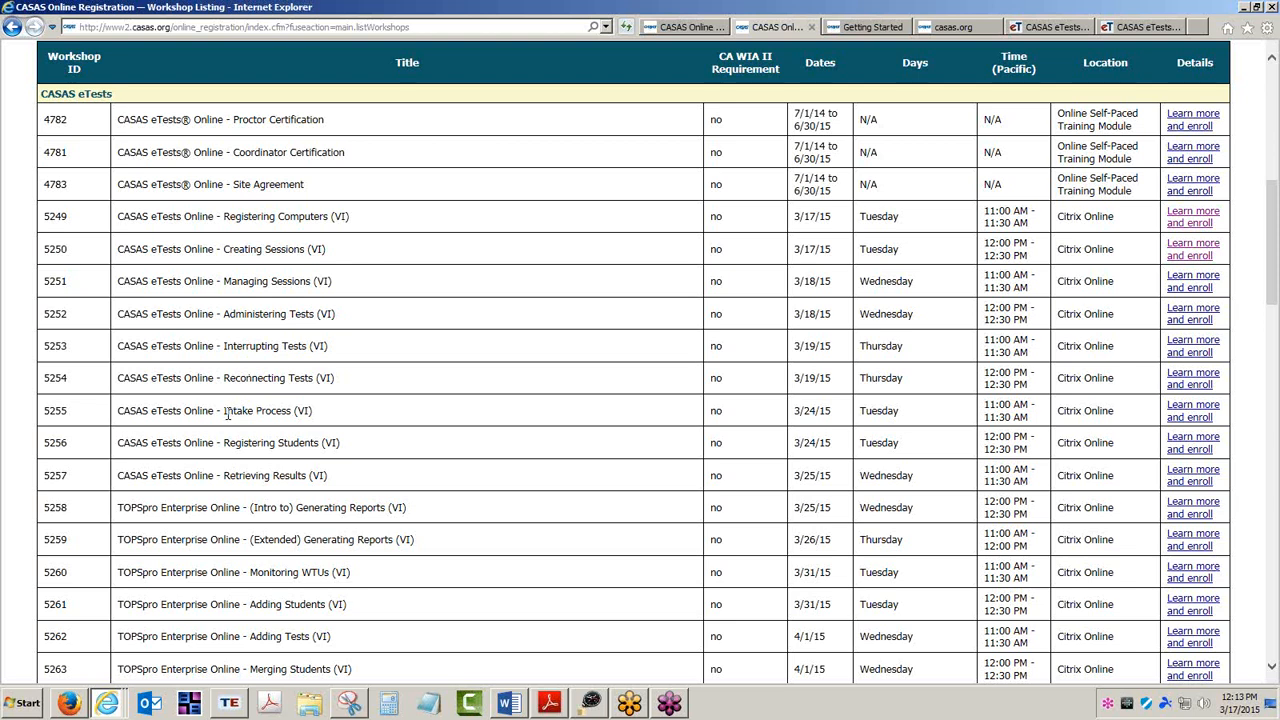
pyautogui.moveTo(225, 414); pyautogui.dragTo(261, 416)
pyautogui.click(261, 412)
pyautogui.moveTo(225, 413); pyautogui.dragTo(293, 412)
pyautogui.click(1143, 25)
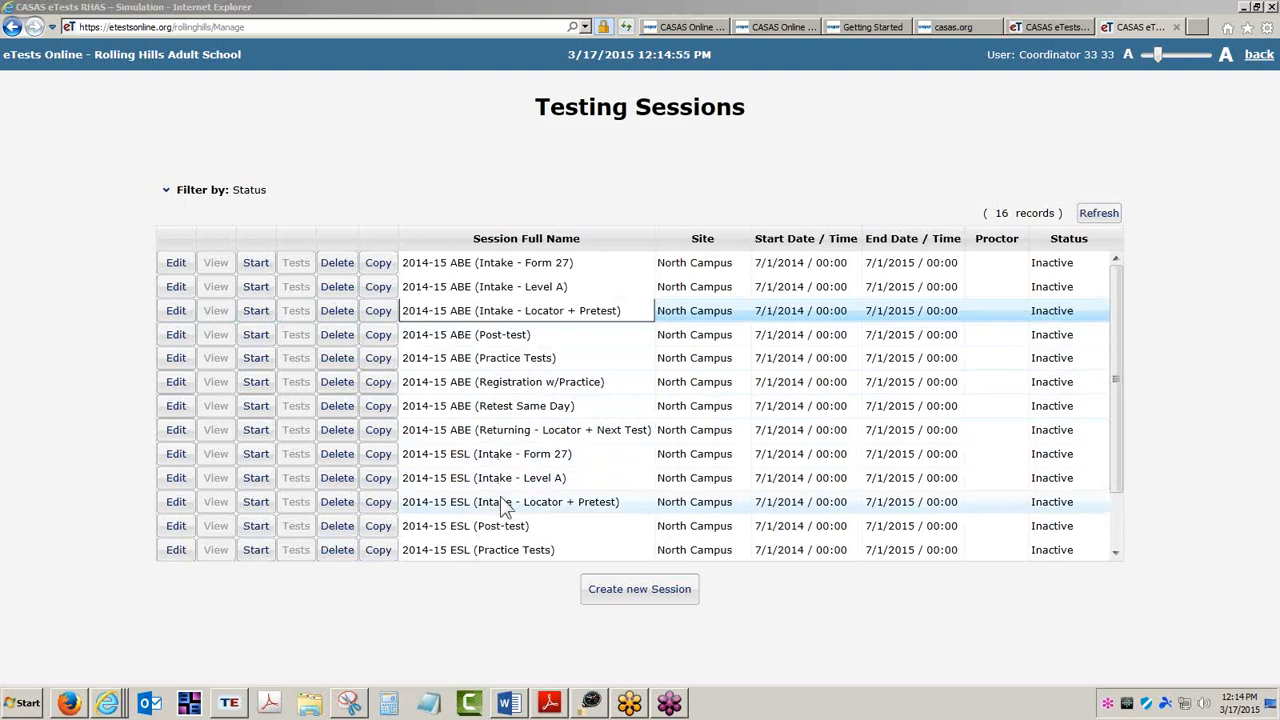
# Select the ABE intake, registration, post-test, retest and returning sessions in turn to discuss them.
pyautogui.click(513, 393)
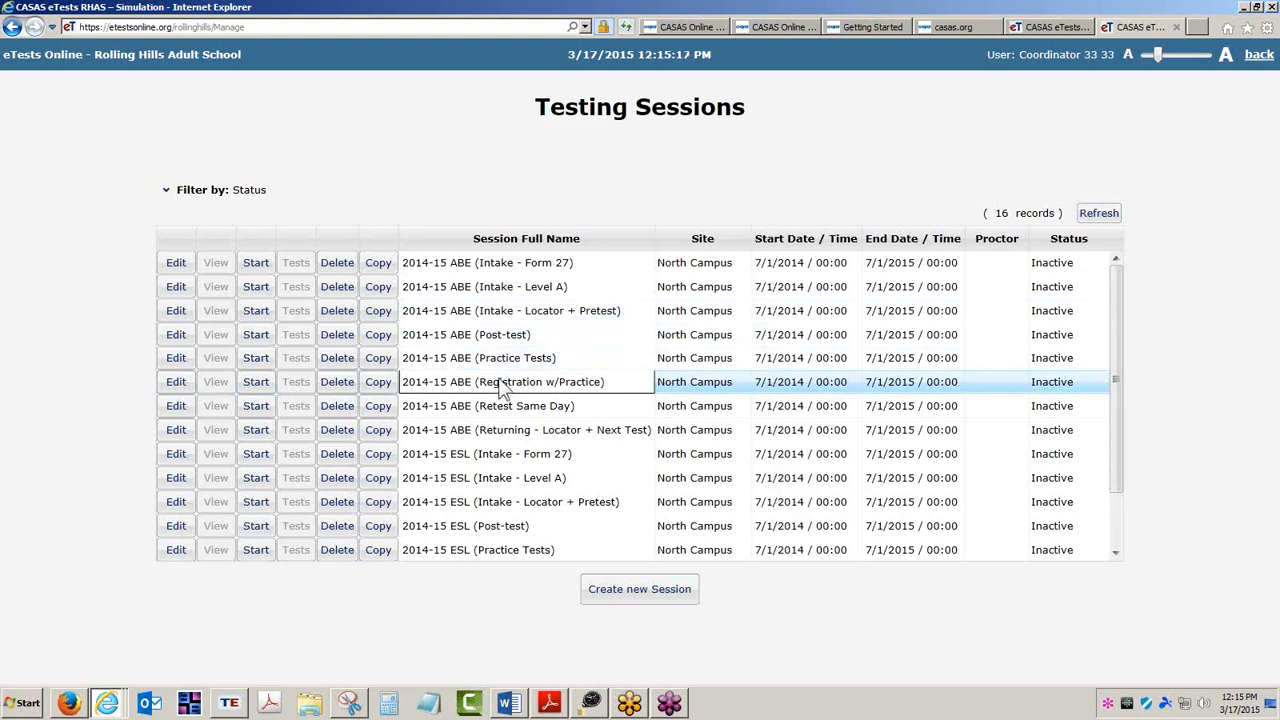
pyautogui.click(493, 264)
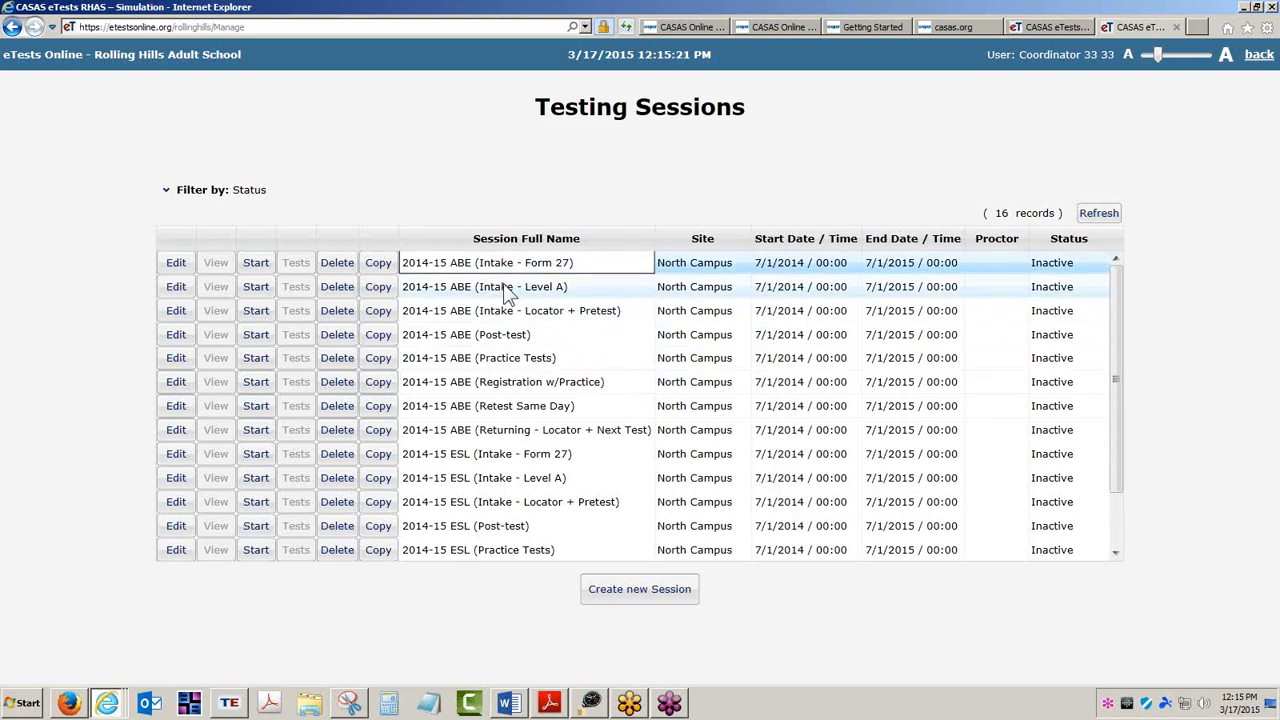
pyautogui.click(508, 290)
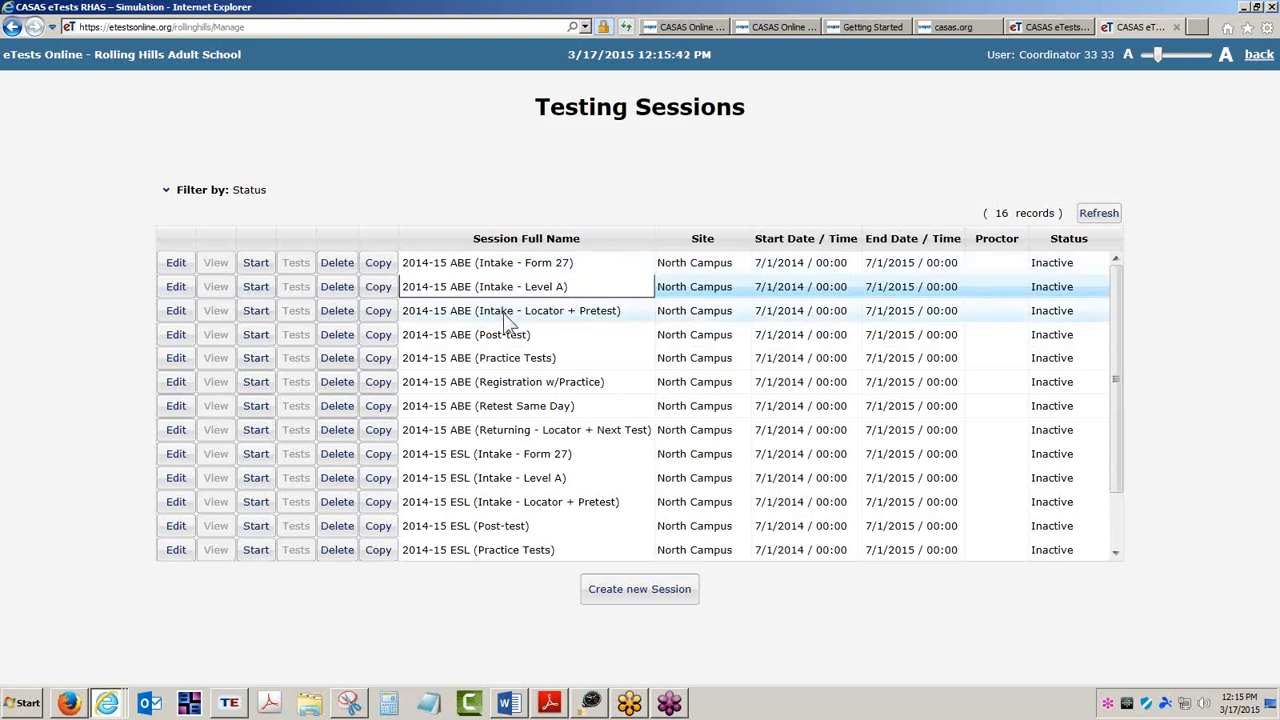
pyautogui.click(506, 314)
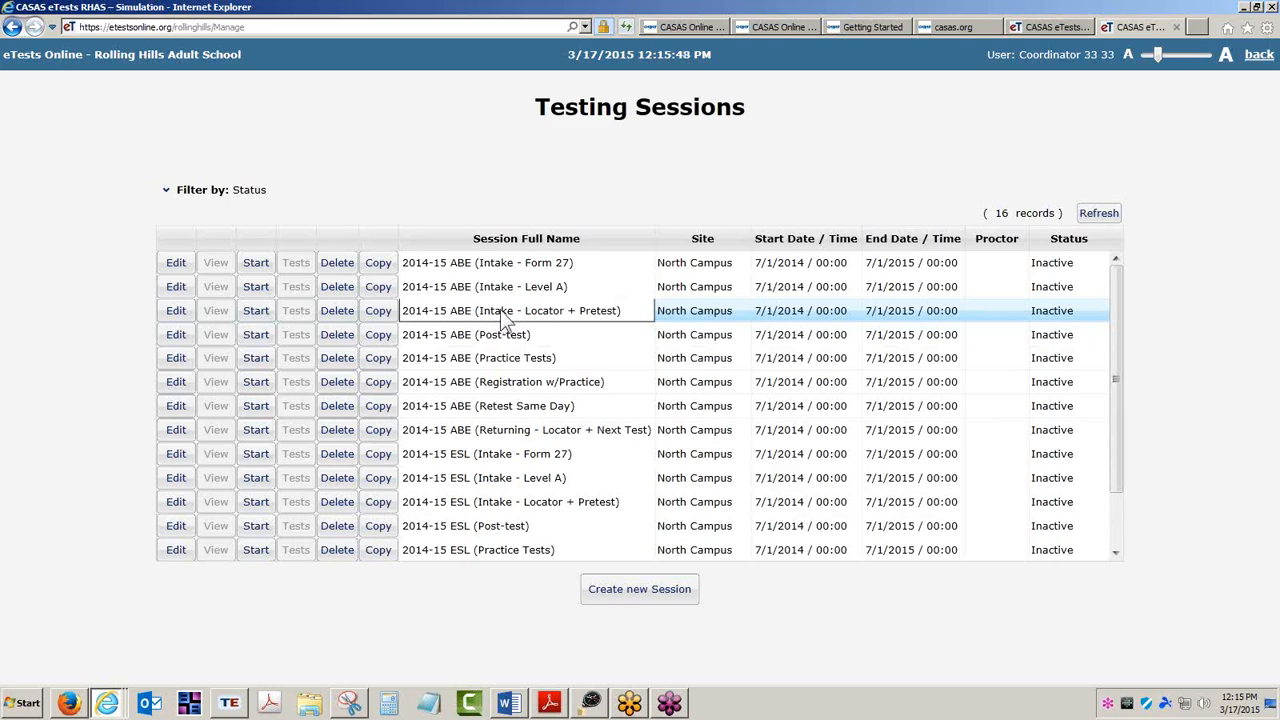
pyautogui.click(518, 388)
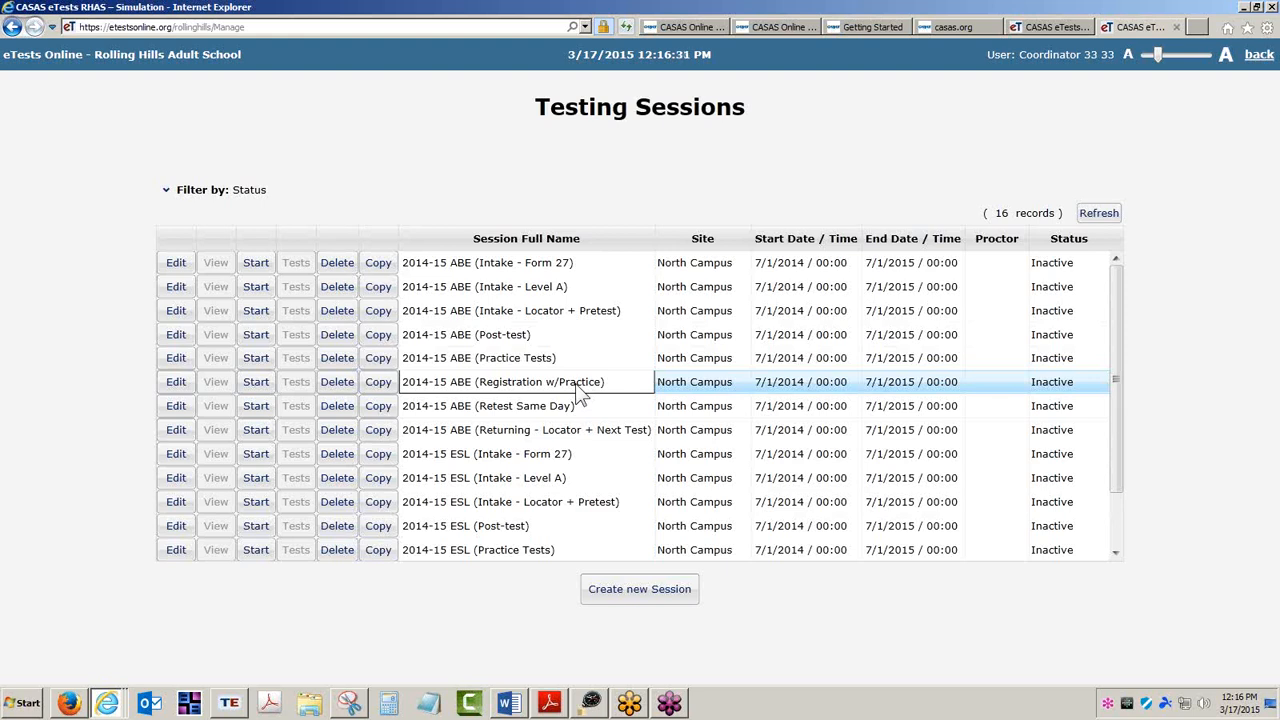
pyautogui.click(497, 363)
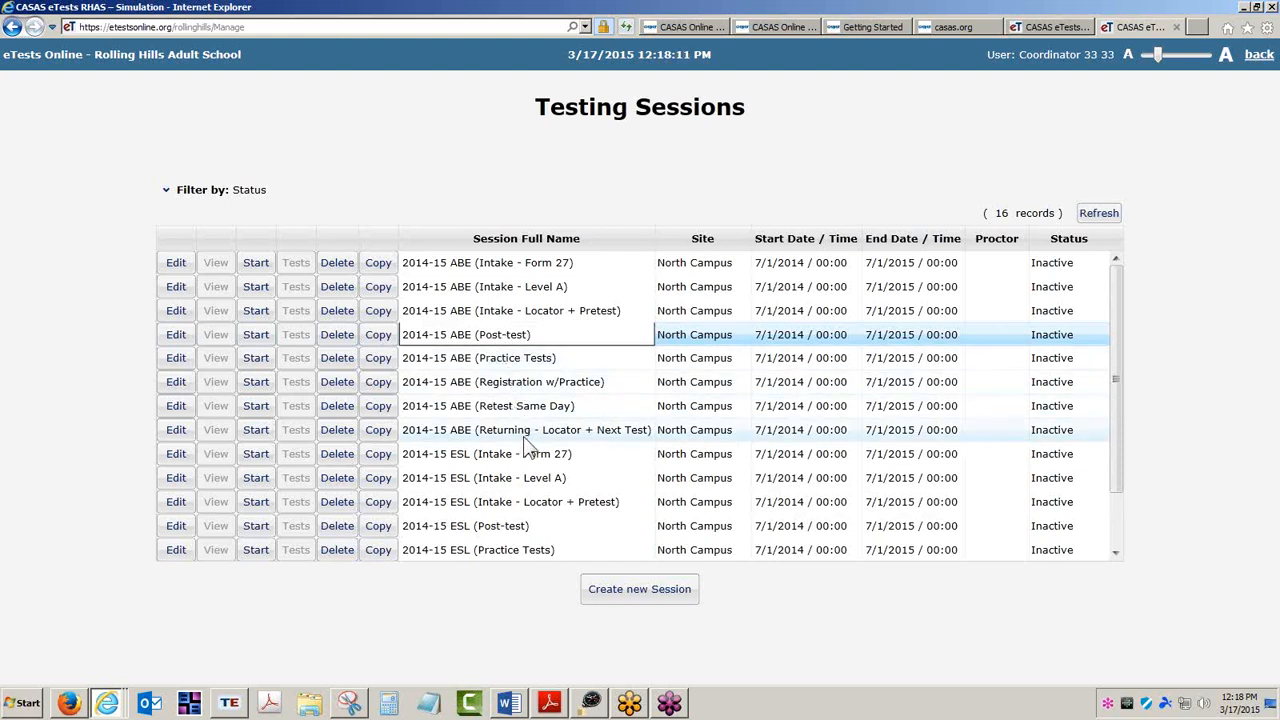
pyautogui.click(530, 410)
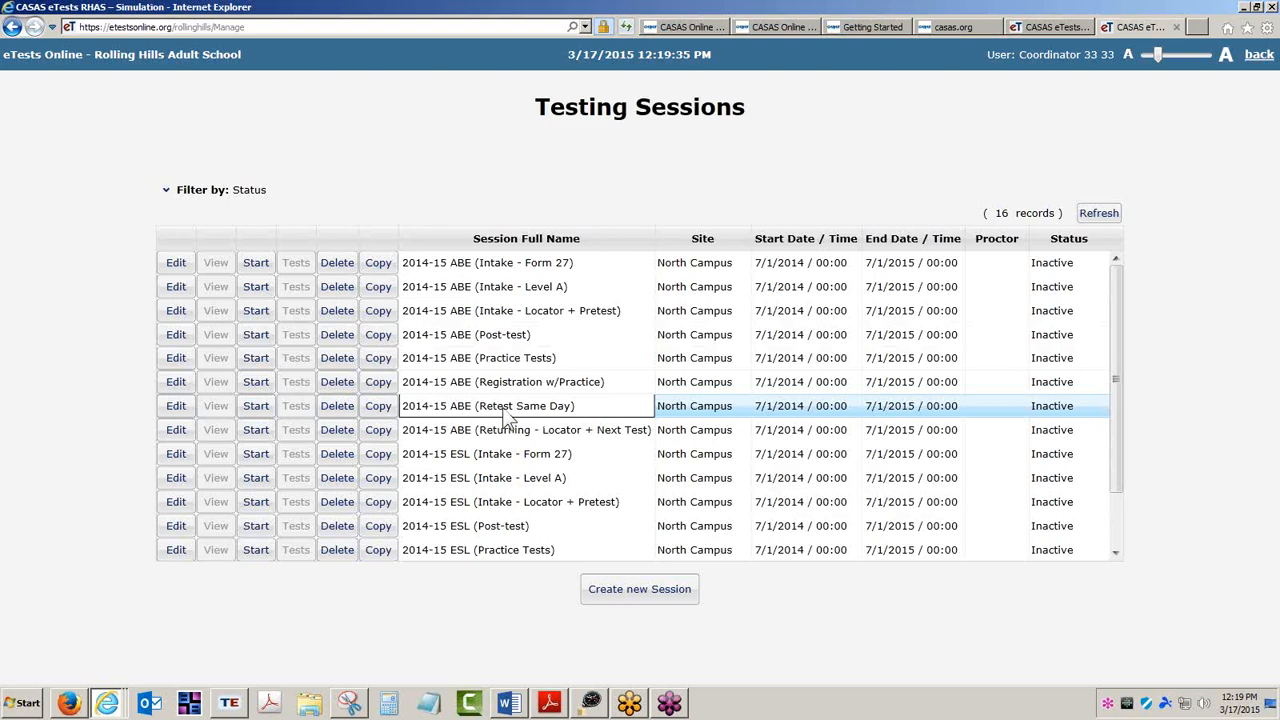
pyautogui.click(510, 434)
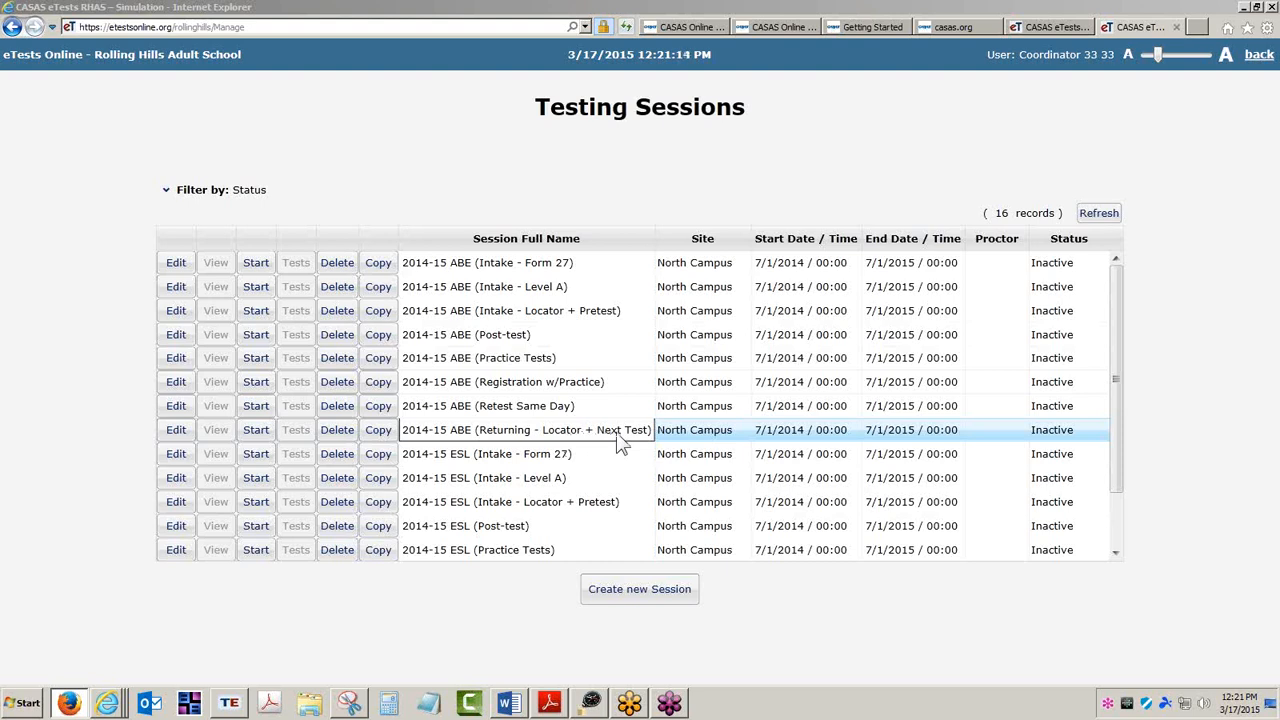
pyautogui.click(533, 388)
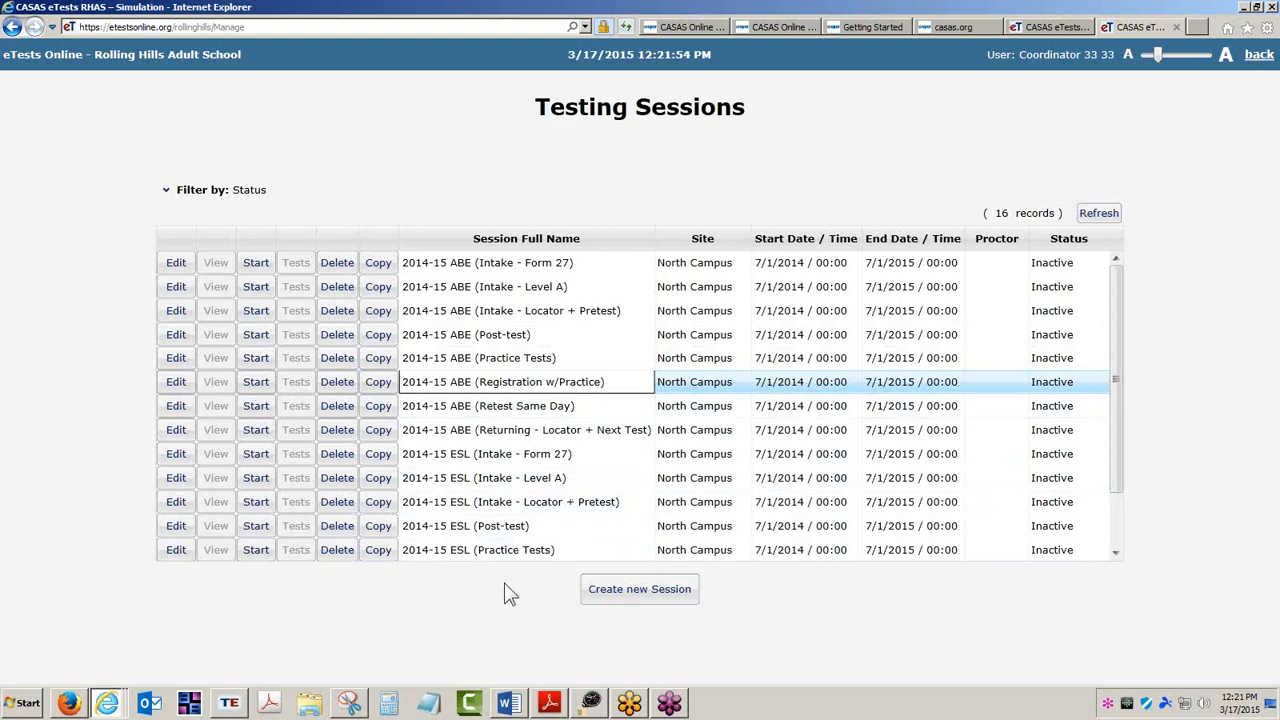
# Return to the online guide's Creating Sessions page and scroll down to the Template Configuration section.
pyautogui.click(870, 27)
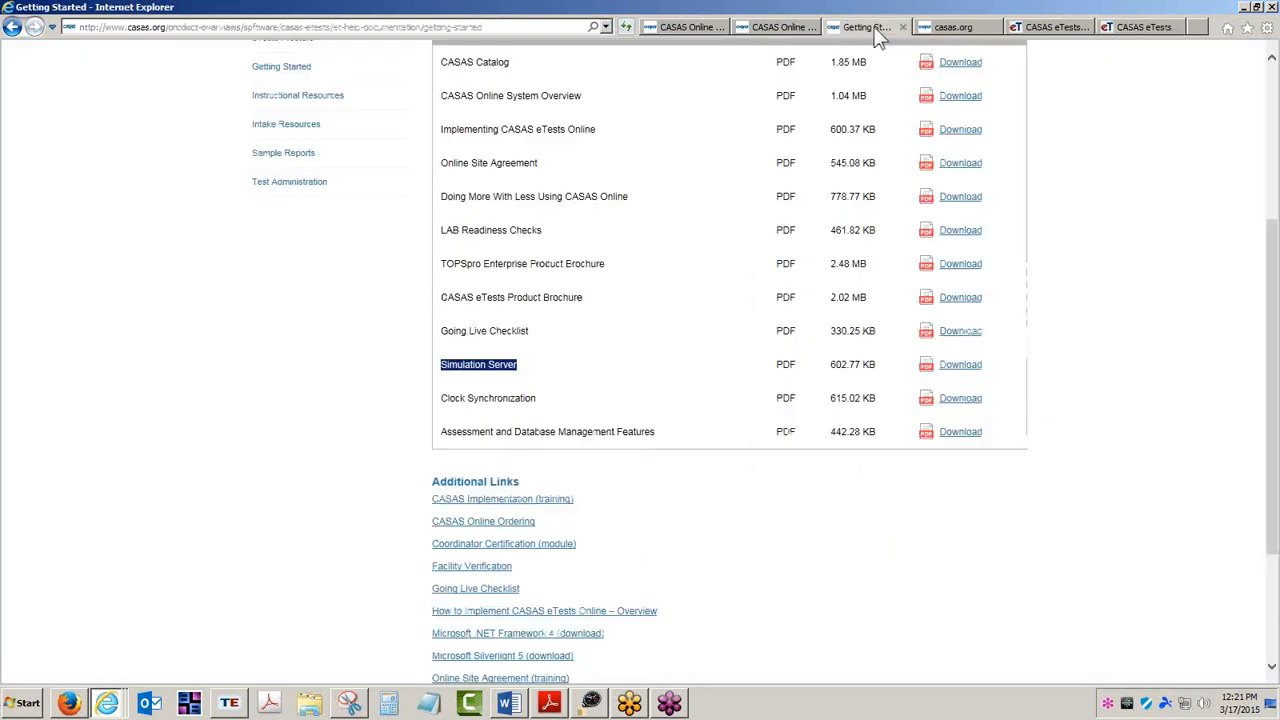
pyautogui.click(949, 28)
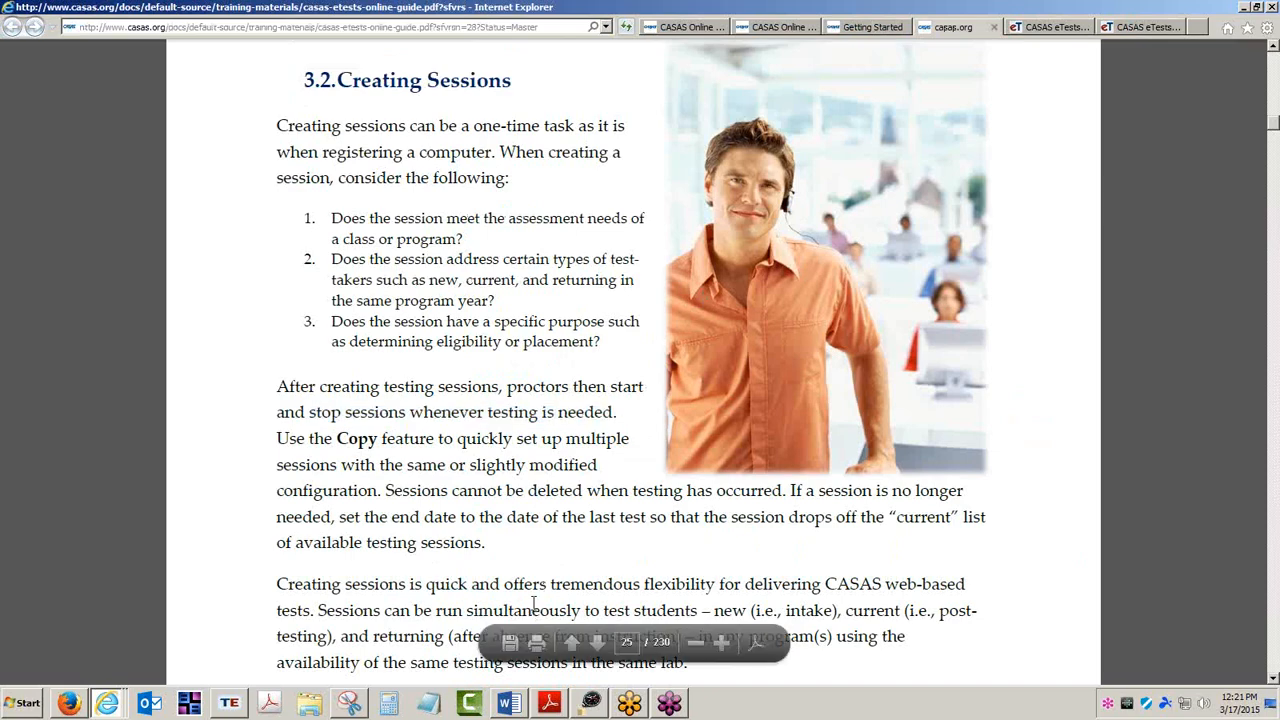
pyautogui.scroll(-5, 547, 595)
pyautogui.scroll(-1, 547, 595)
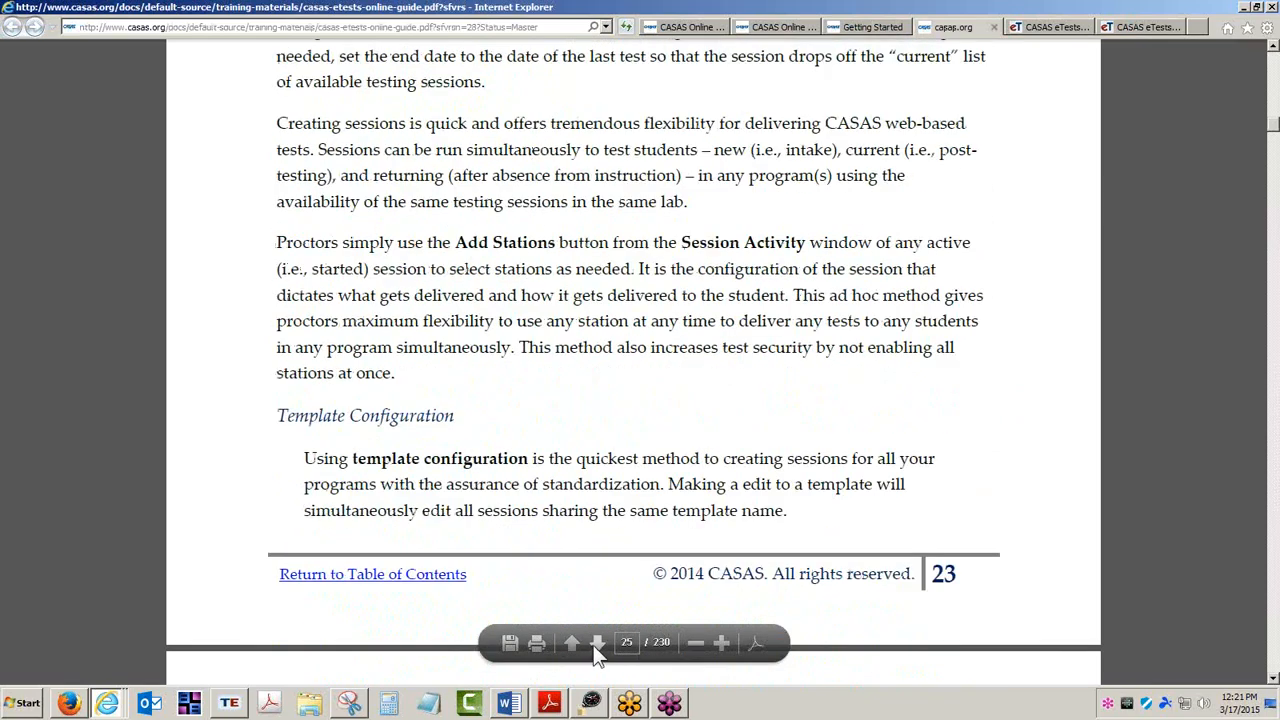
# Page through the Creating Sessions guide covering template names, session descriptions, validity period and selecting modalities.
pyautogui.click(595, 644)
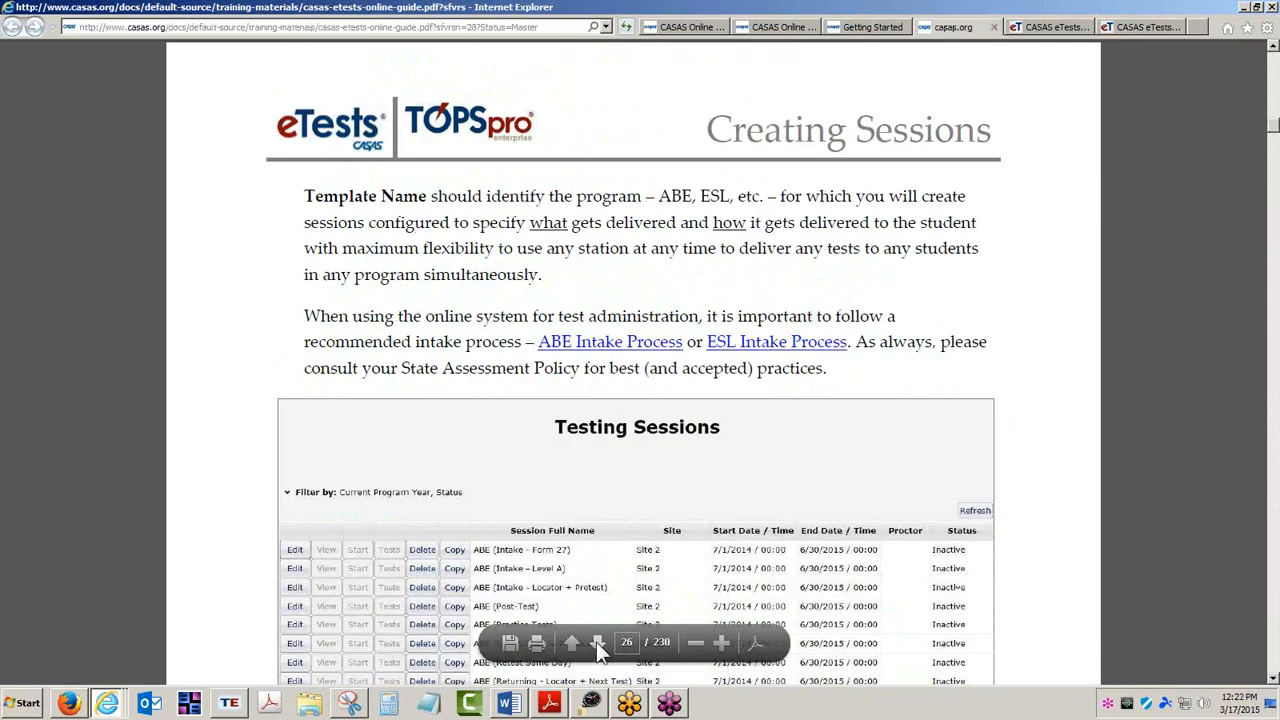
pyautogui.click(596, 642)
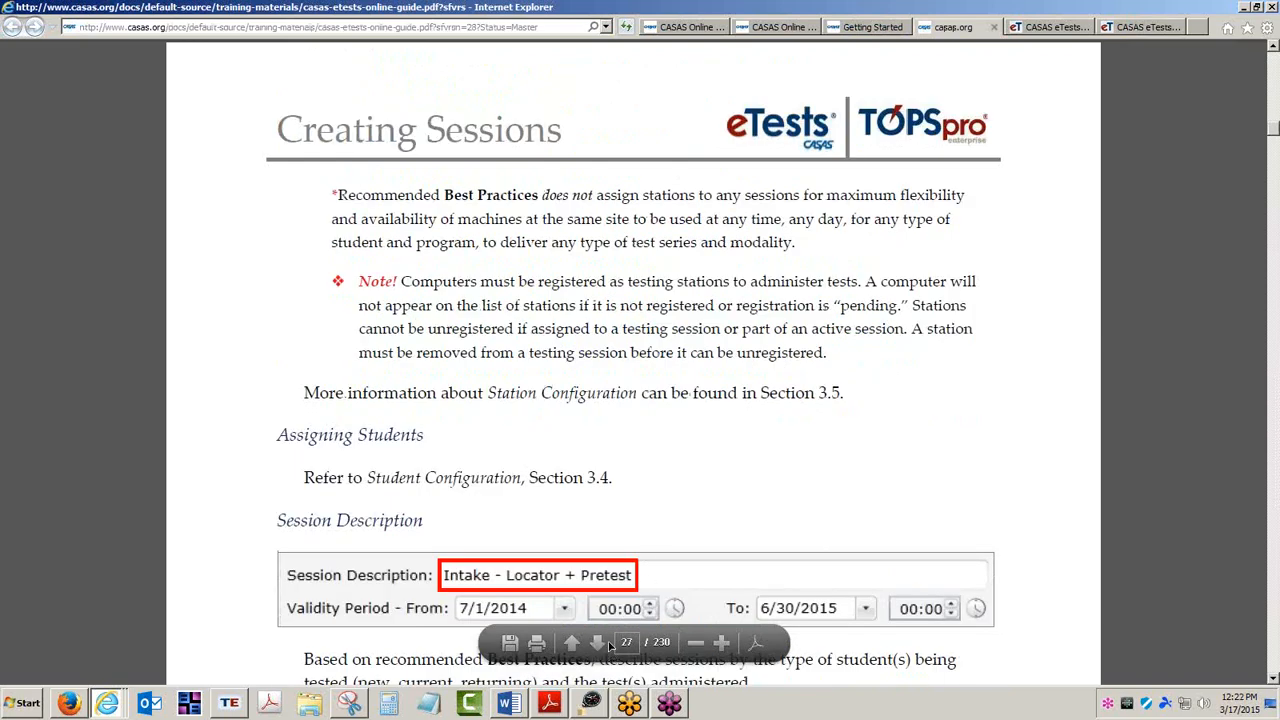
pyautogui.click(597, 642)
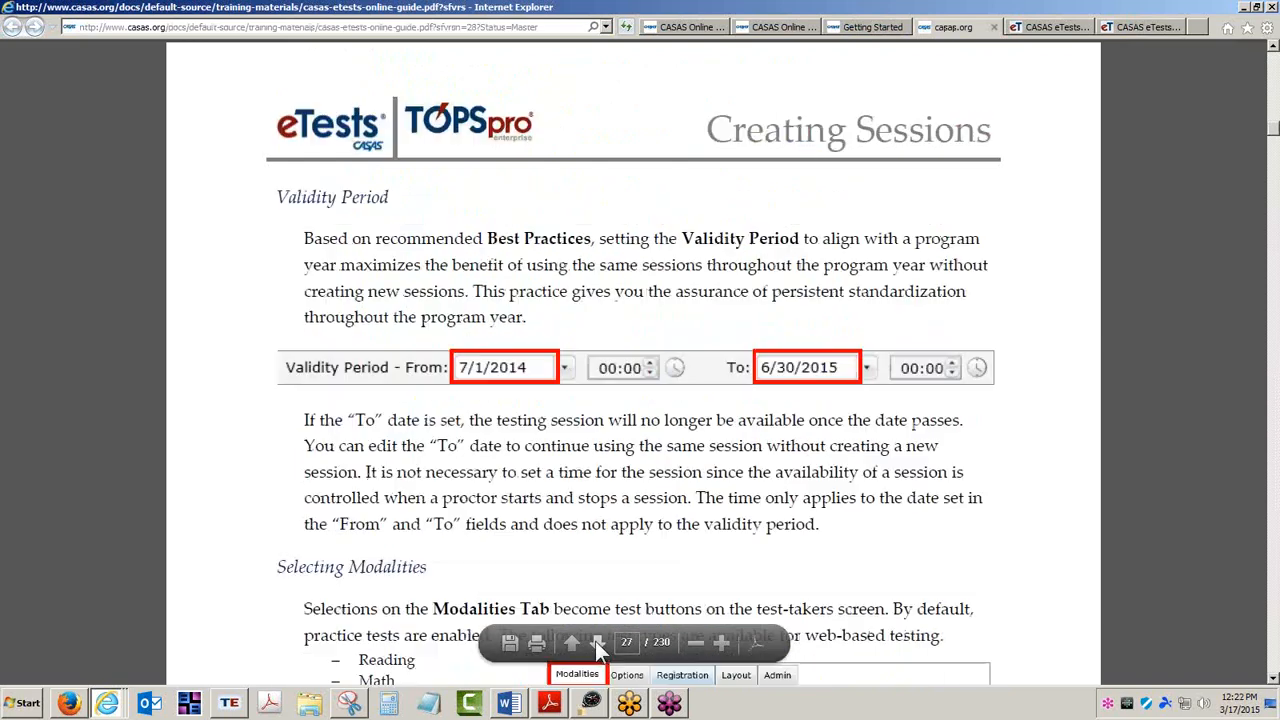
pyautogui.click(693, 640)
pyautogui.click(693, 640)
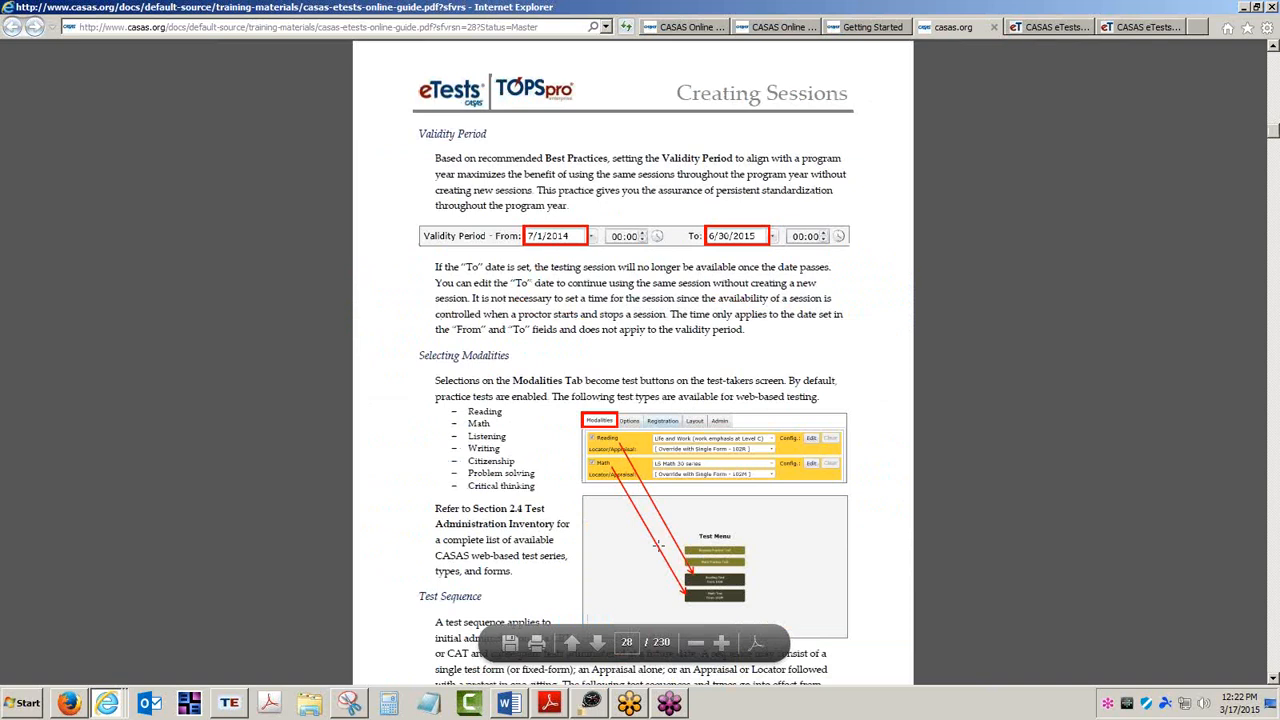
pyautogui.scroll(-2, 658, 545)
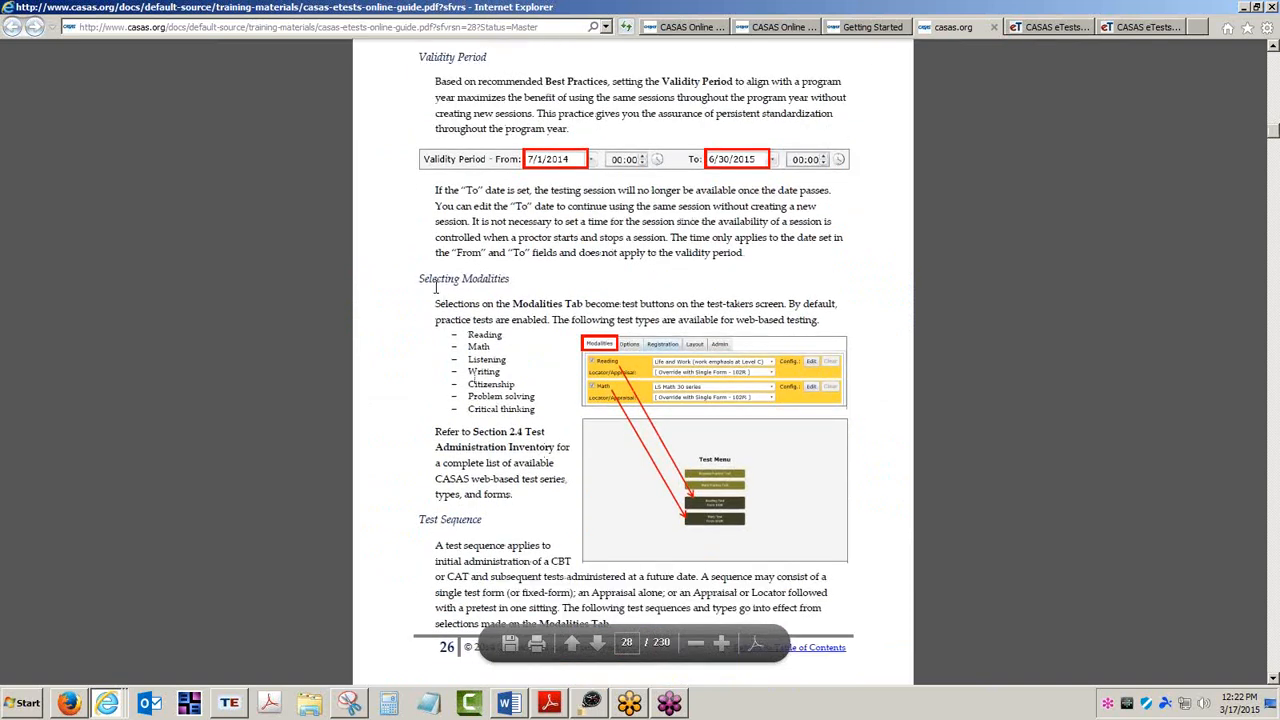
pyautogui.moveTo(431, 278); pyautogui.dragTo(487, 272)
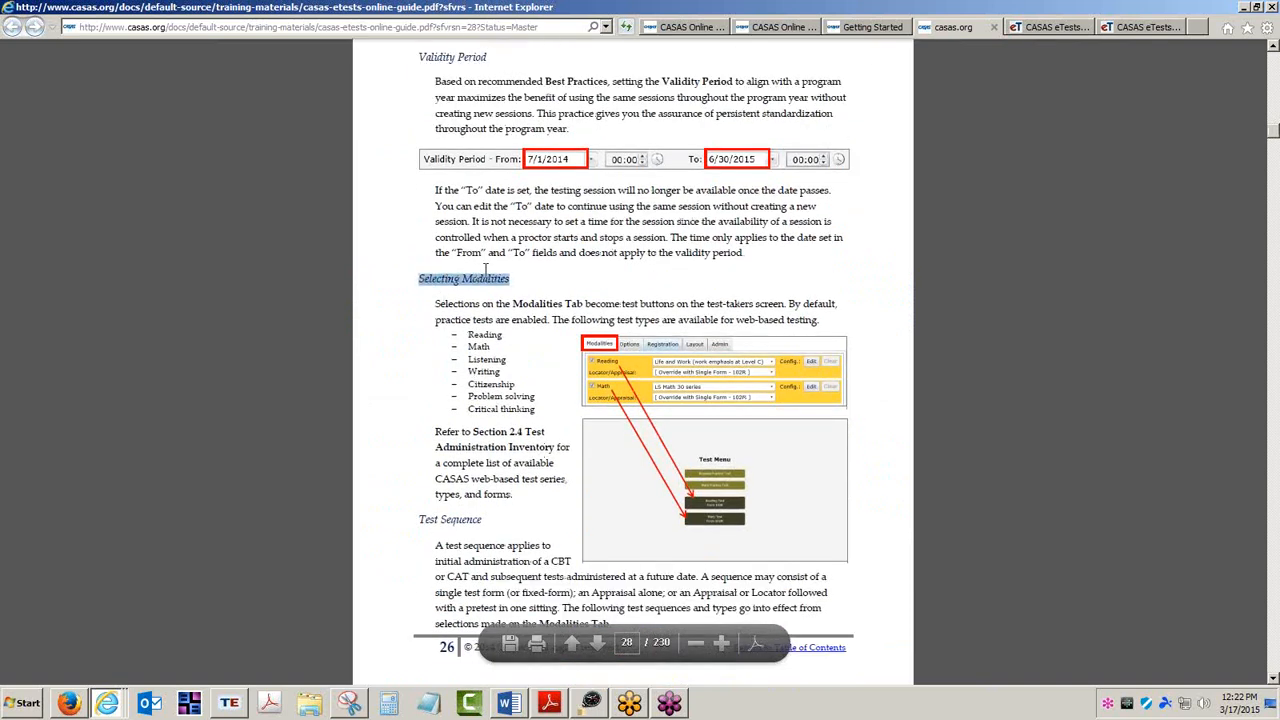
pyautogui.click(460, 57)
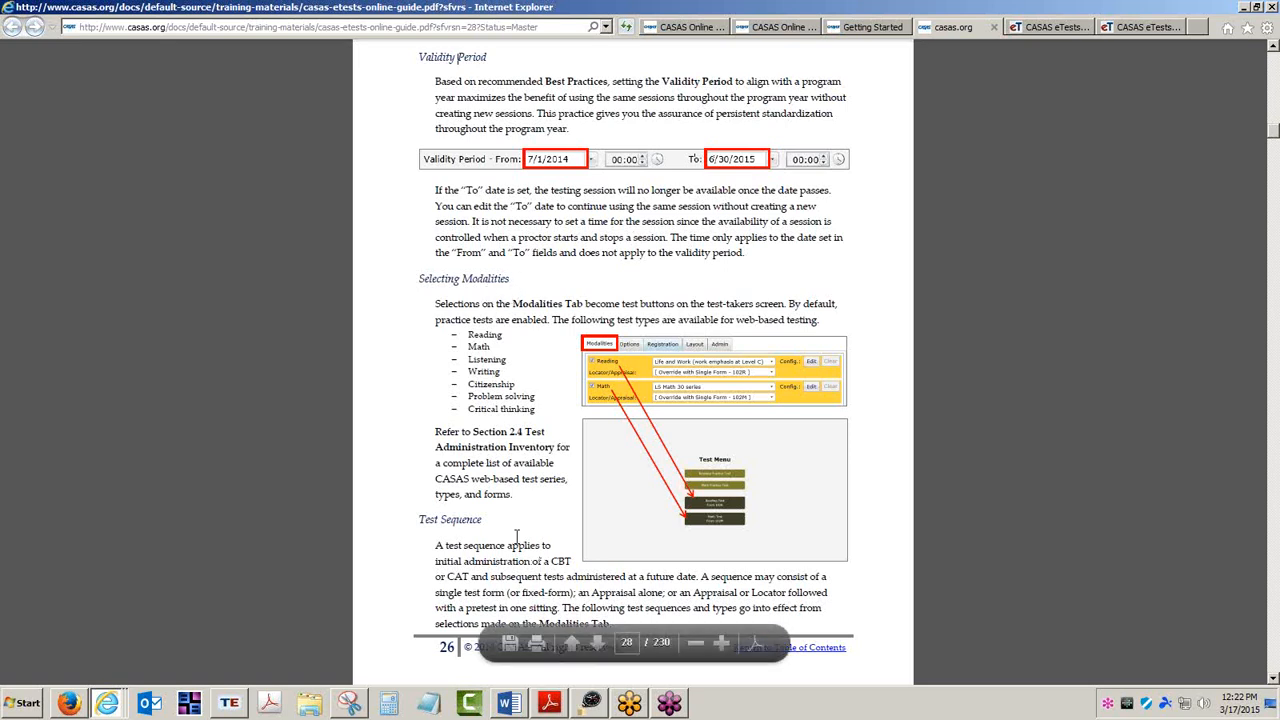
# Read the guide's test sequence sections on CBT, Locator, Appraisal, CAT, CAHSEE and Writing tests, highlighting their headings.
pyautogui.click(598, 643)
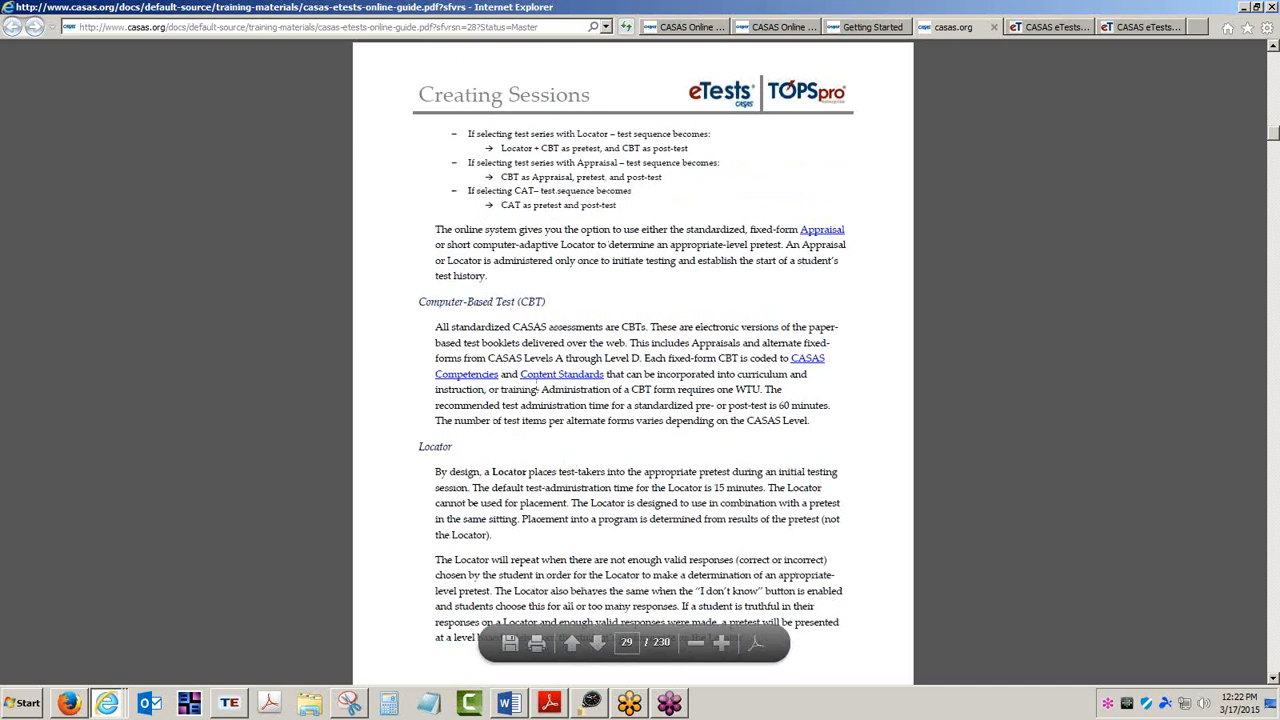
pyautogui.moveTo(420, 302); pyautogui.dragTo(552, 305)
pyautogui.moveTo(419, 447); pyautogui.dragTo(458, 450)
pyautogui.click(597, 643)
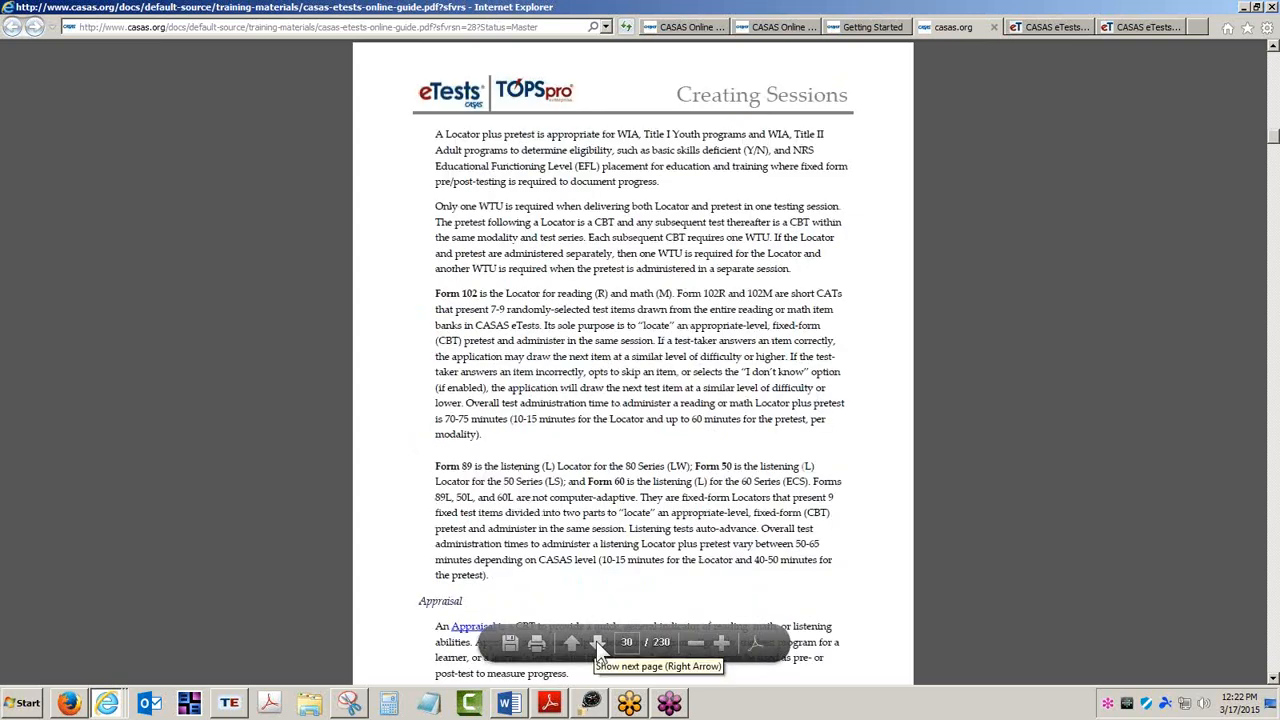
pyautogui.click(597, 643)
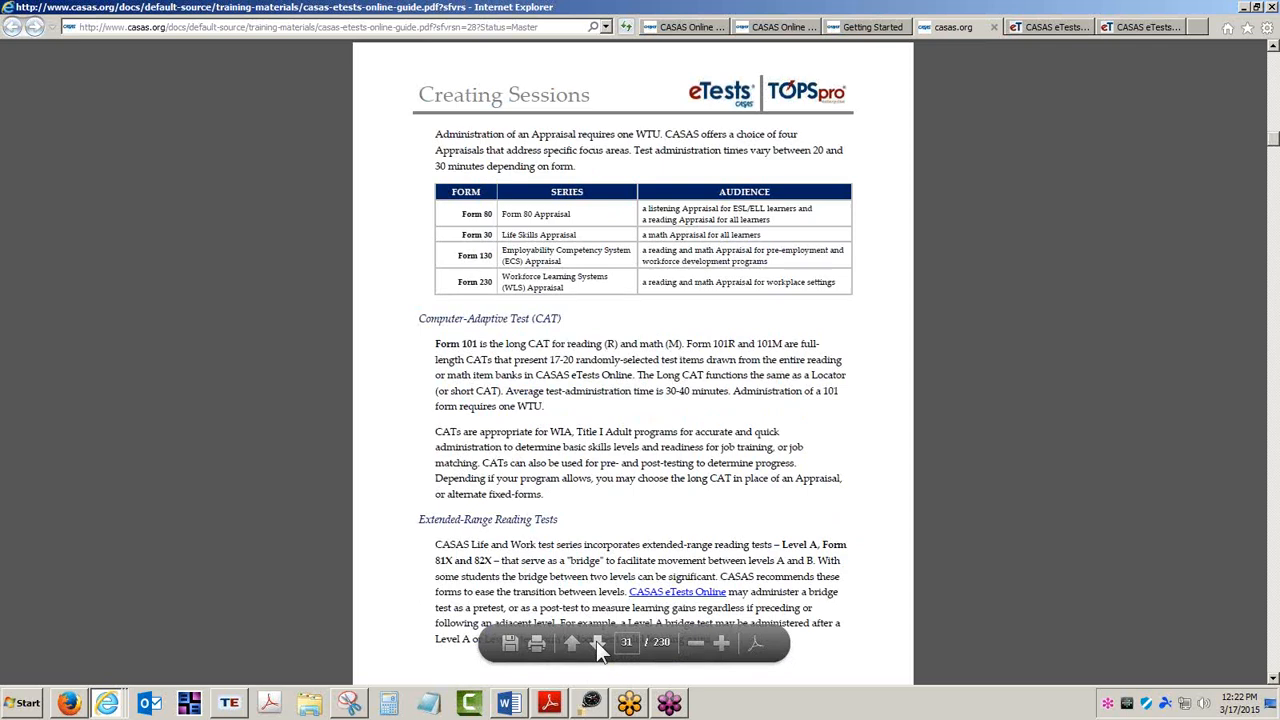
pyautogui.click(597, 643)
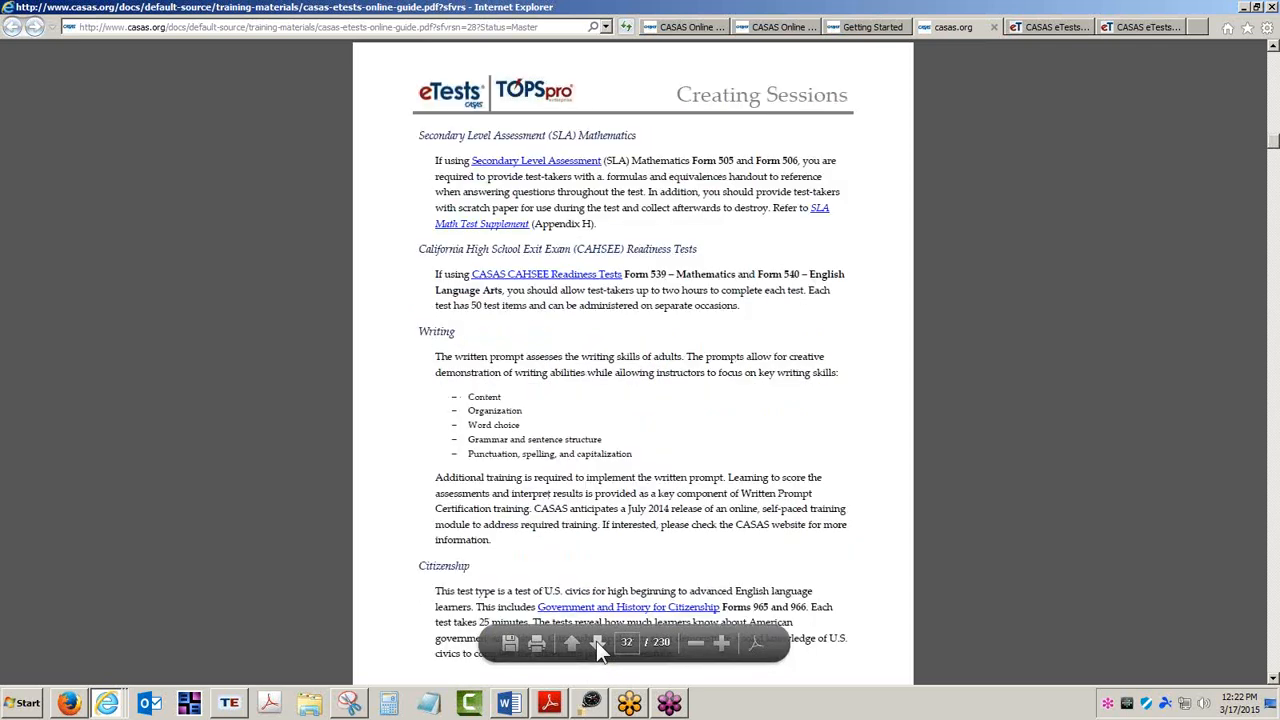
pyautogui.moveTo(420, 249); pyautogui.dragTo(608, 246)
pyautogui.click(445, 332)
pyautogui.click(597, 641)
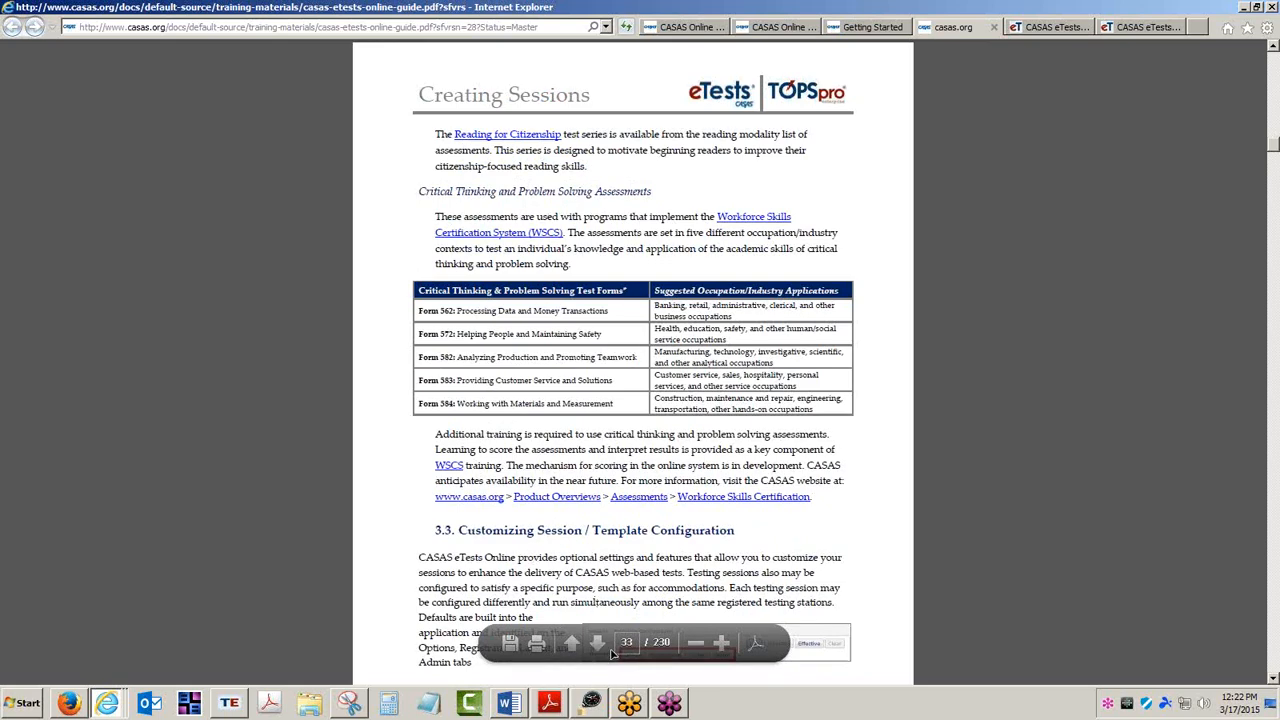
# Page through the session and template configuration sections for the Options, Registration, Layout and Admin tabs, student and station configuration.
pyautogui.click(598, 643)
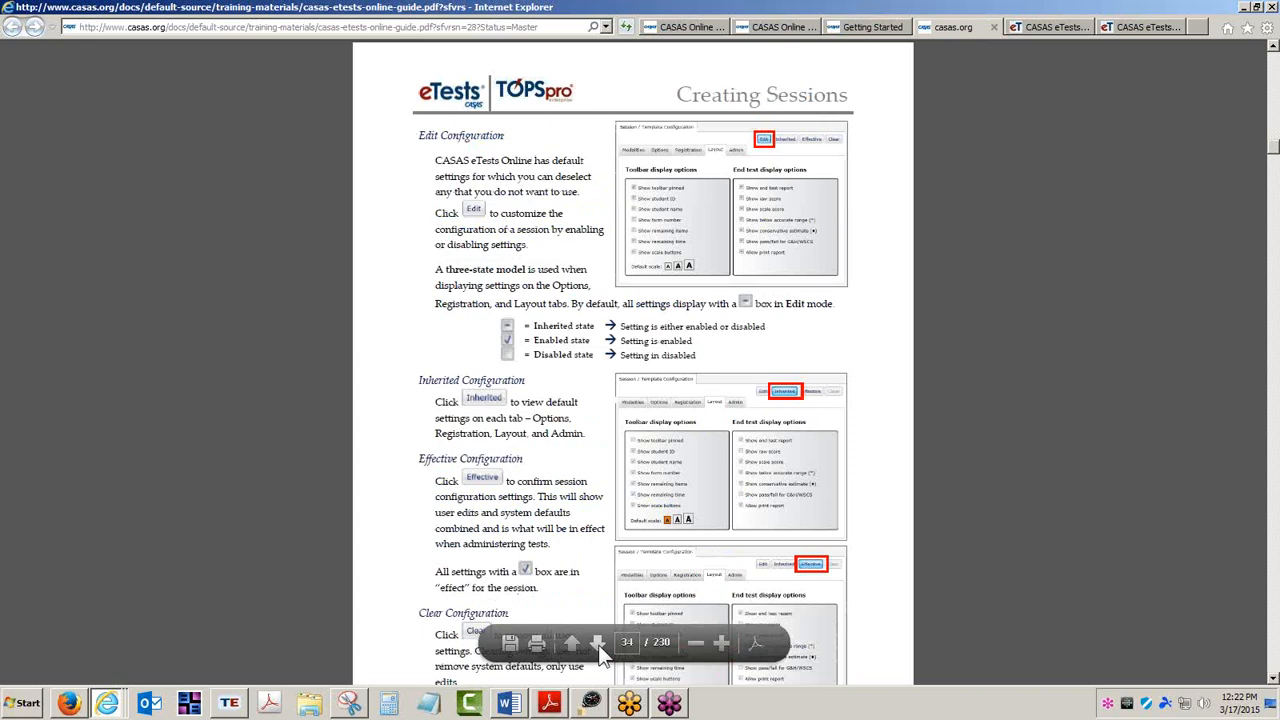
pyautogui.click(598, 643)
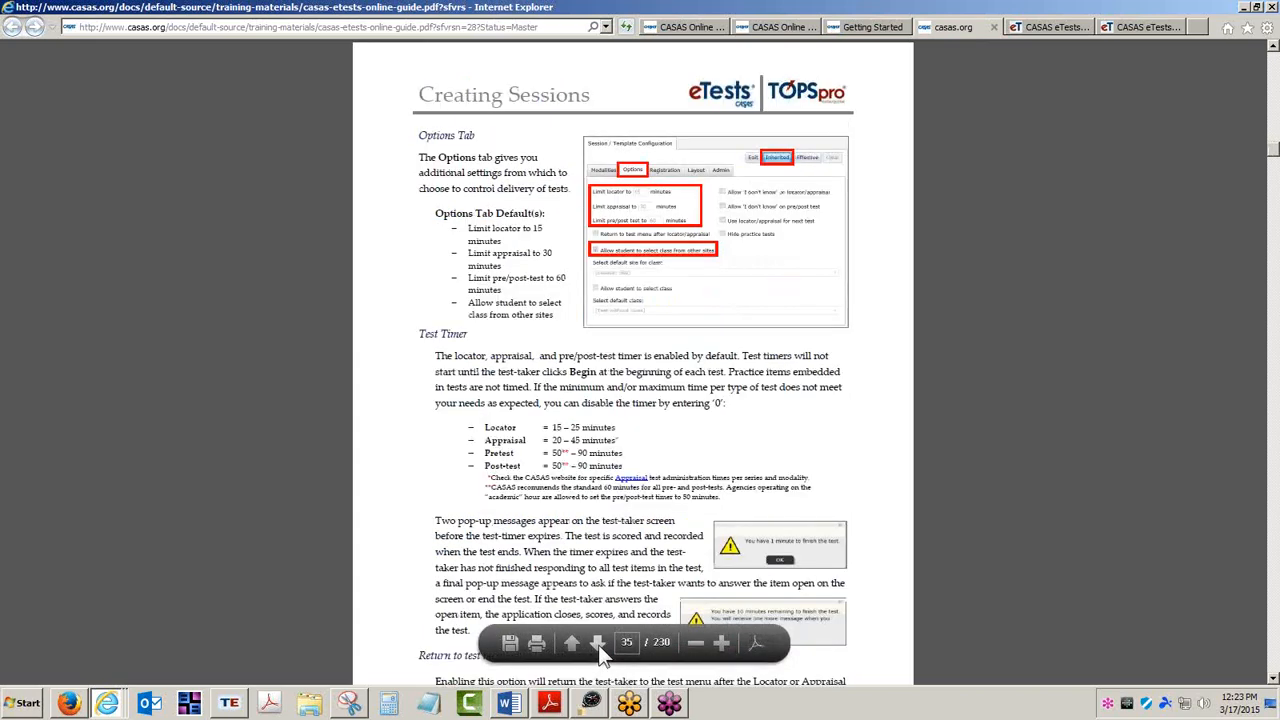
pyautogui.click(598, 643)
pyautogui.click(598, 643)
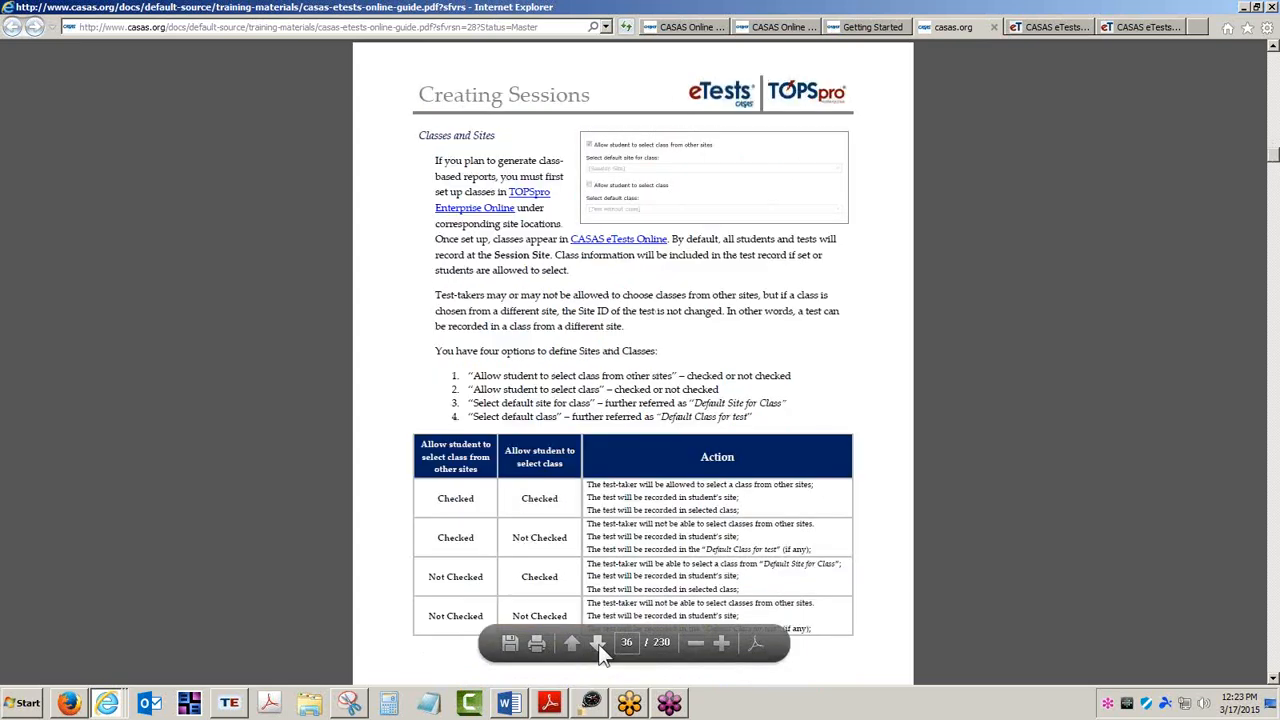
pyautogui.click(598, 643)
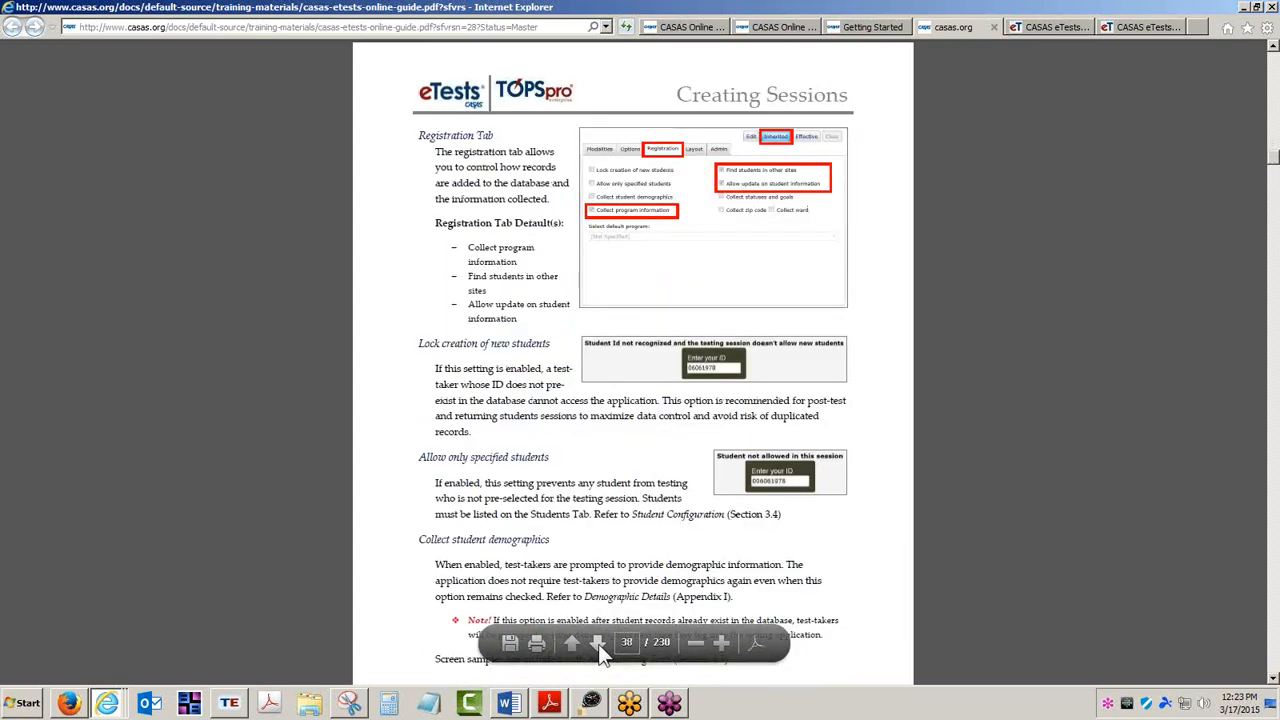
pyautogui.click(598, 643)
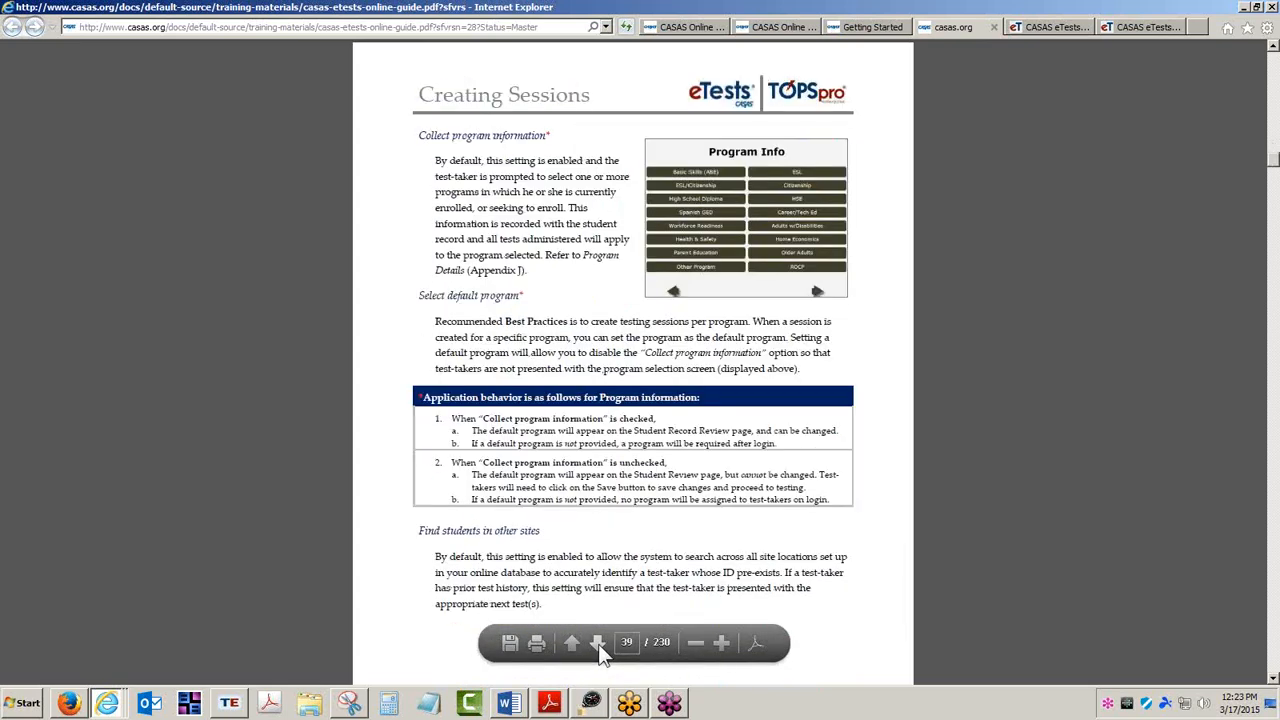
pyautogui.click(598, 643)
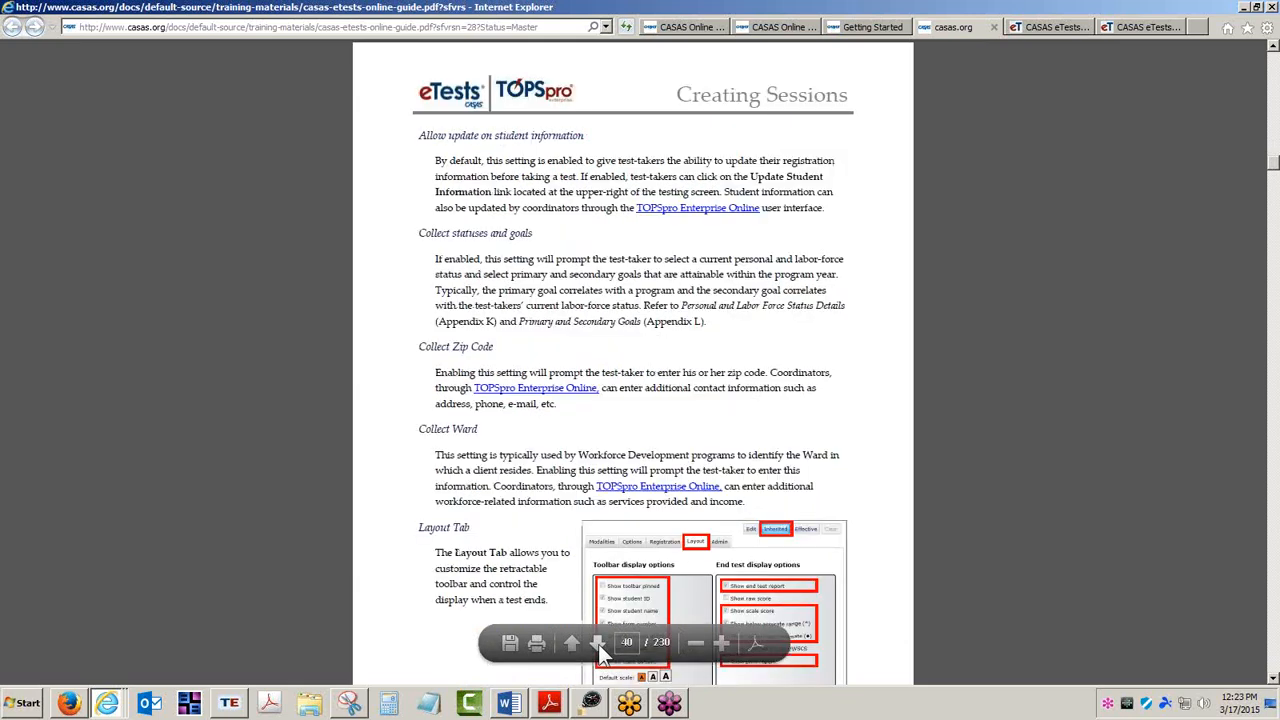
pyautogui.click(598, 643)
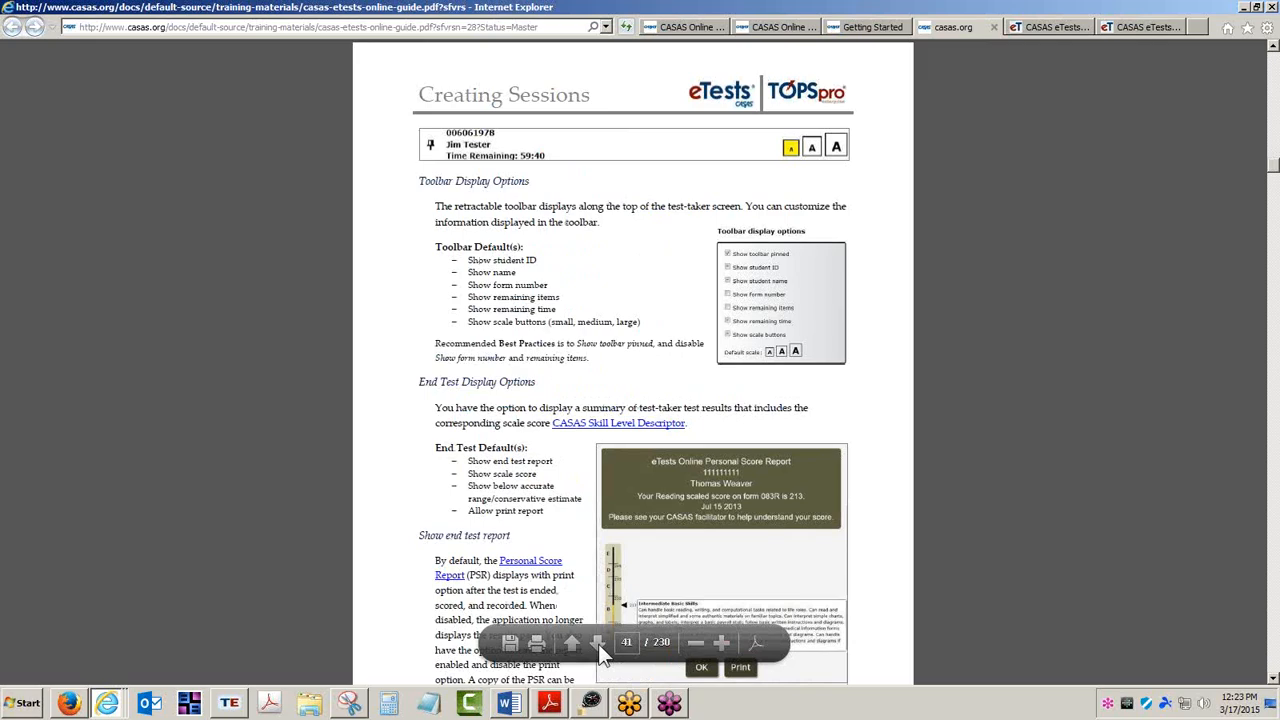
pyautogui.click(598, 643)
pyautogui.click(598, 643)
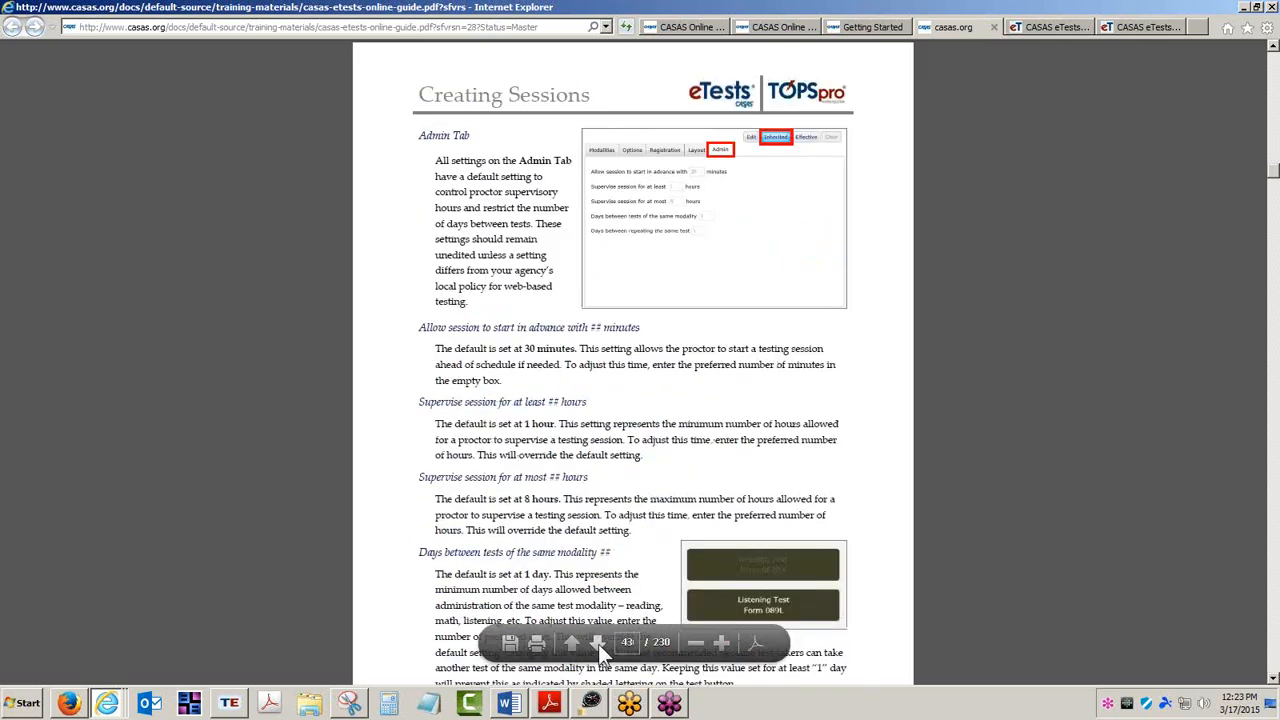
pyautogui.click(598, 643)
pyautogui.click(598, 643)
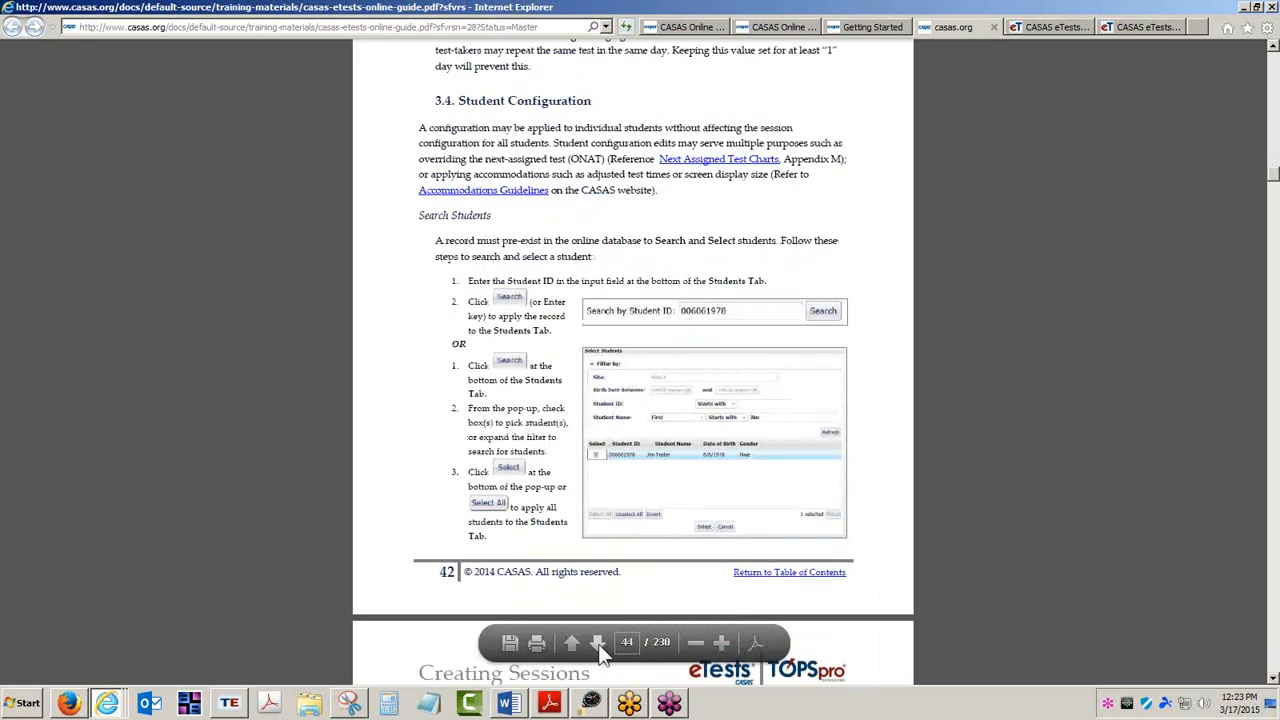
pyautogui.click(598, 643)
pyautogui.click(598, 643)
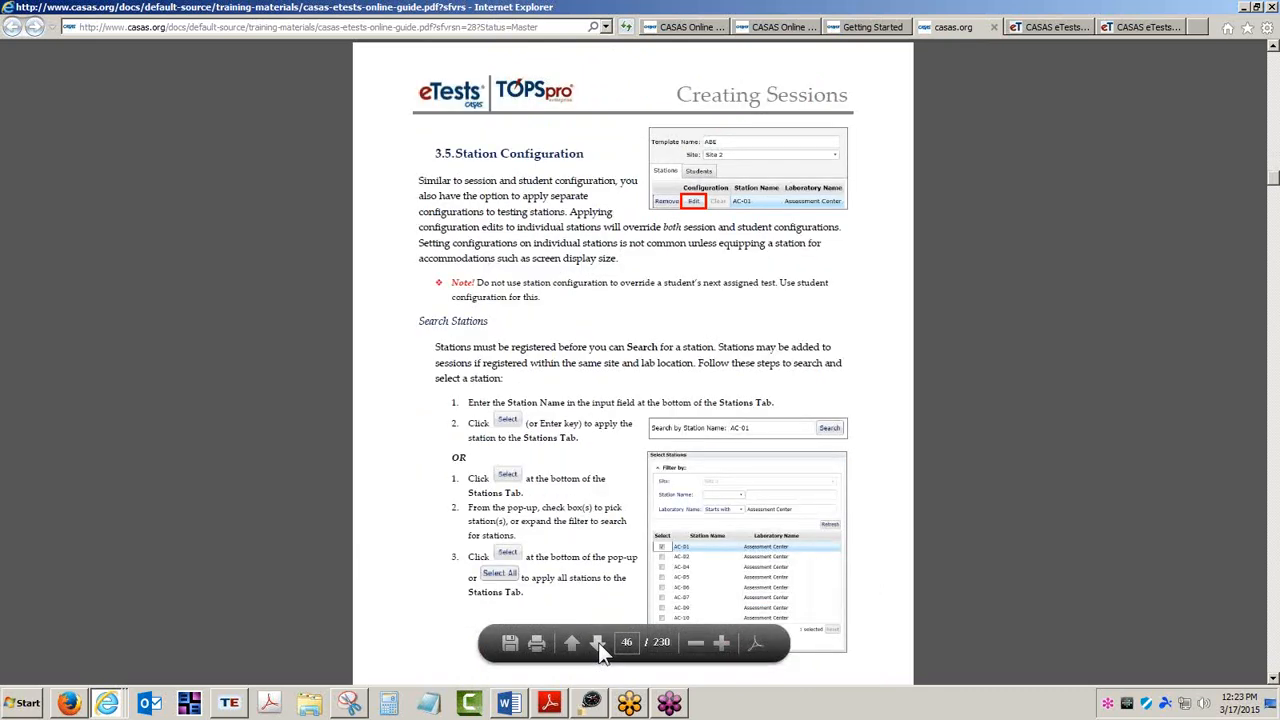
pyautogui.click(598, 643)
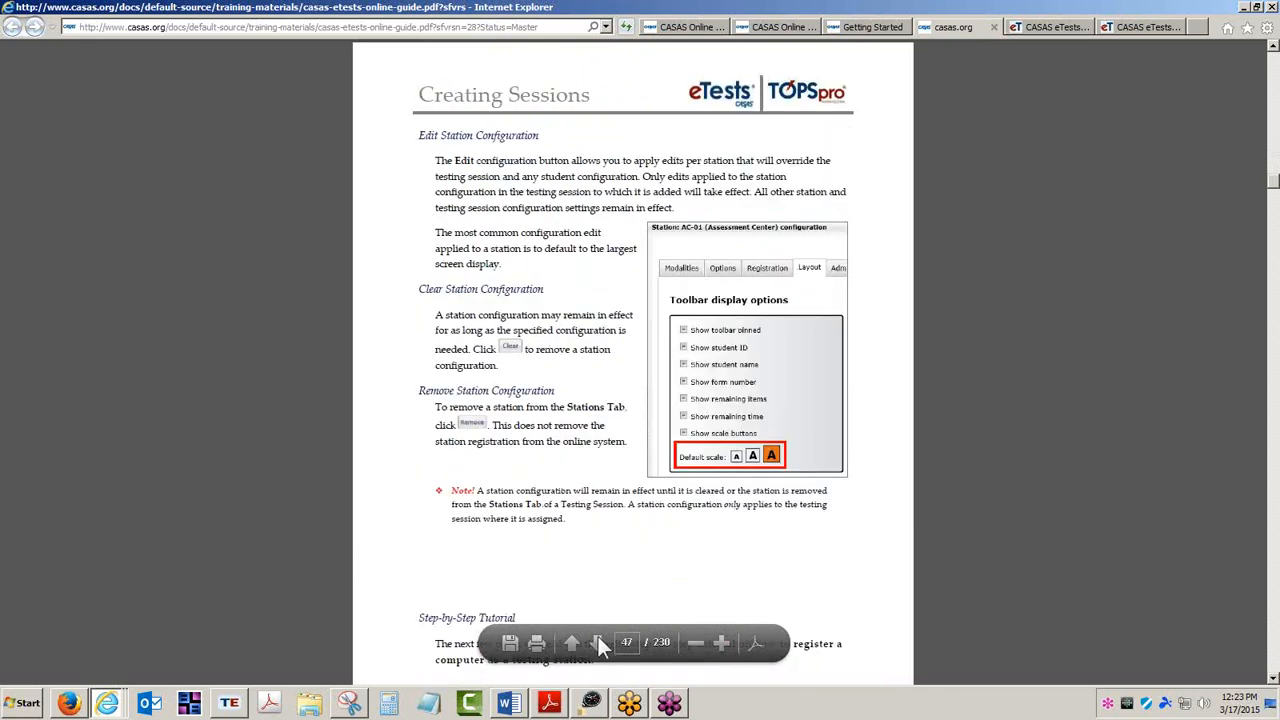
pyautogui.click(598, 643)
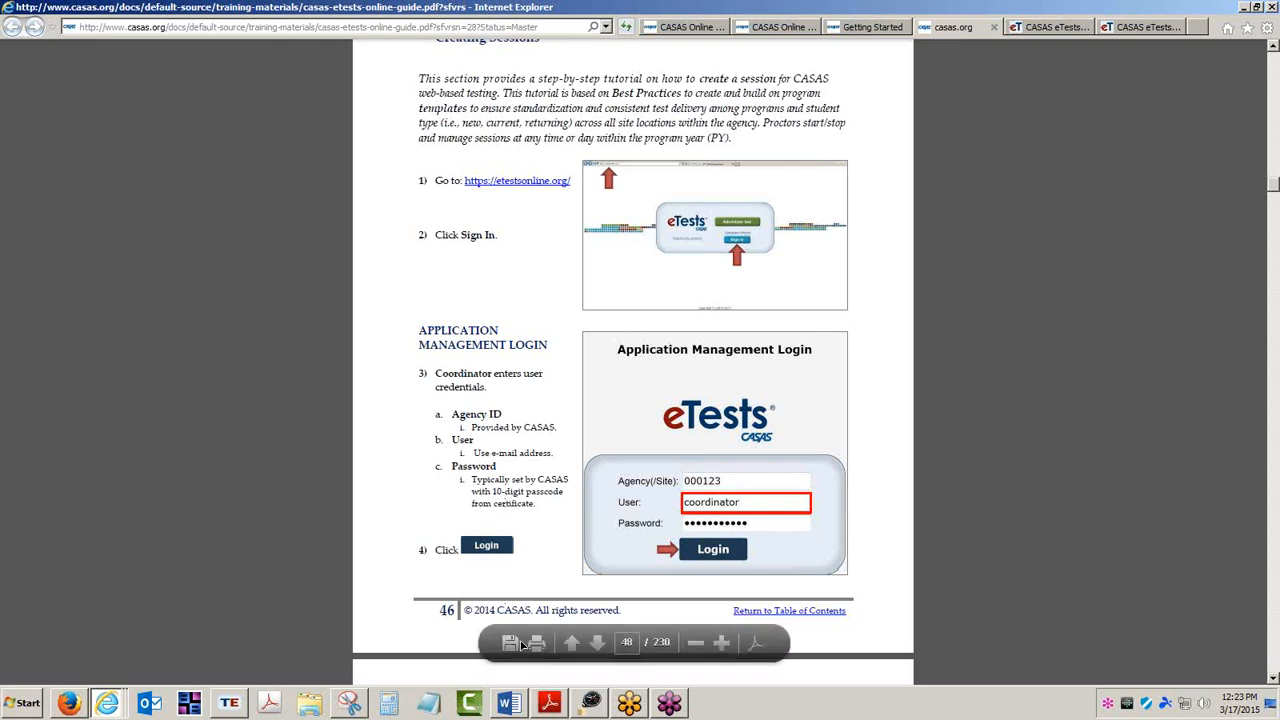
# Page through the step-by-step ABE template family tutorial up to the Proctor Duties chapter.
pyautogui.click(597, 641)
pyautogui.click(597, 641)
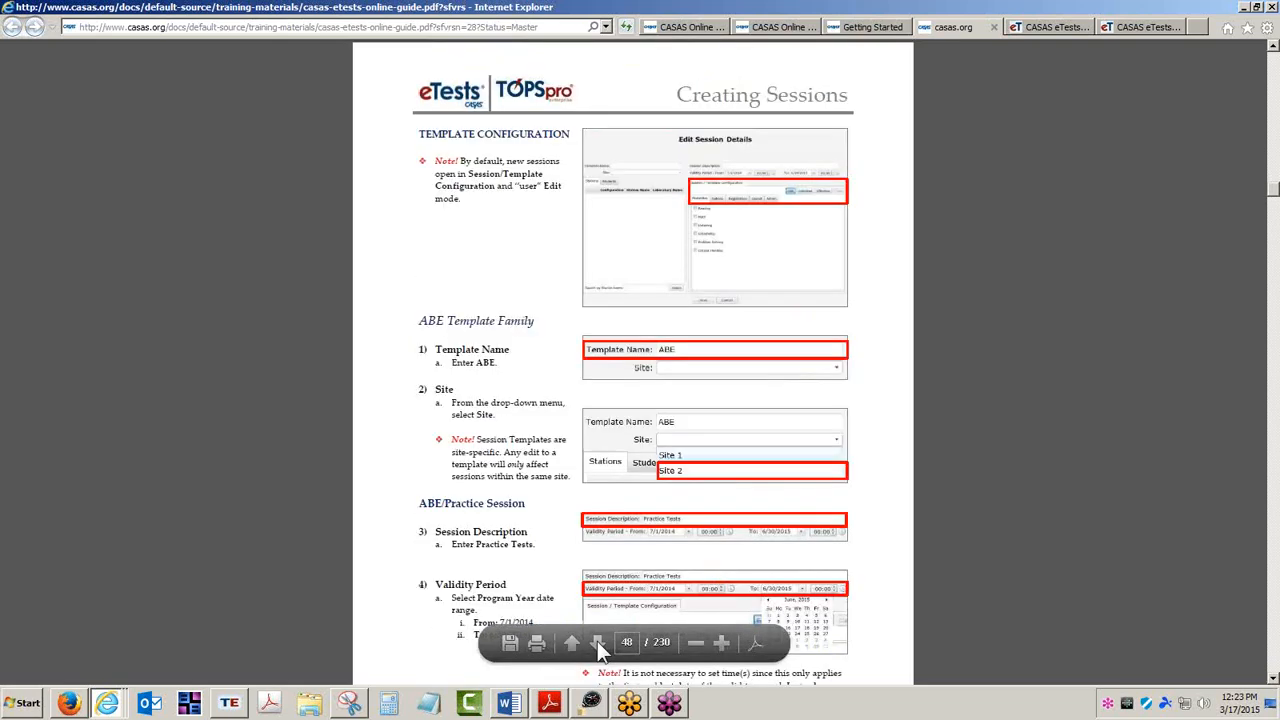
pyautogui.click(597, 641)
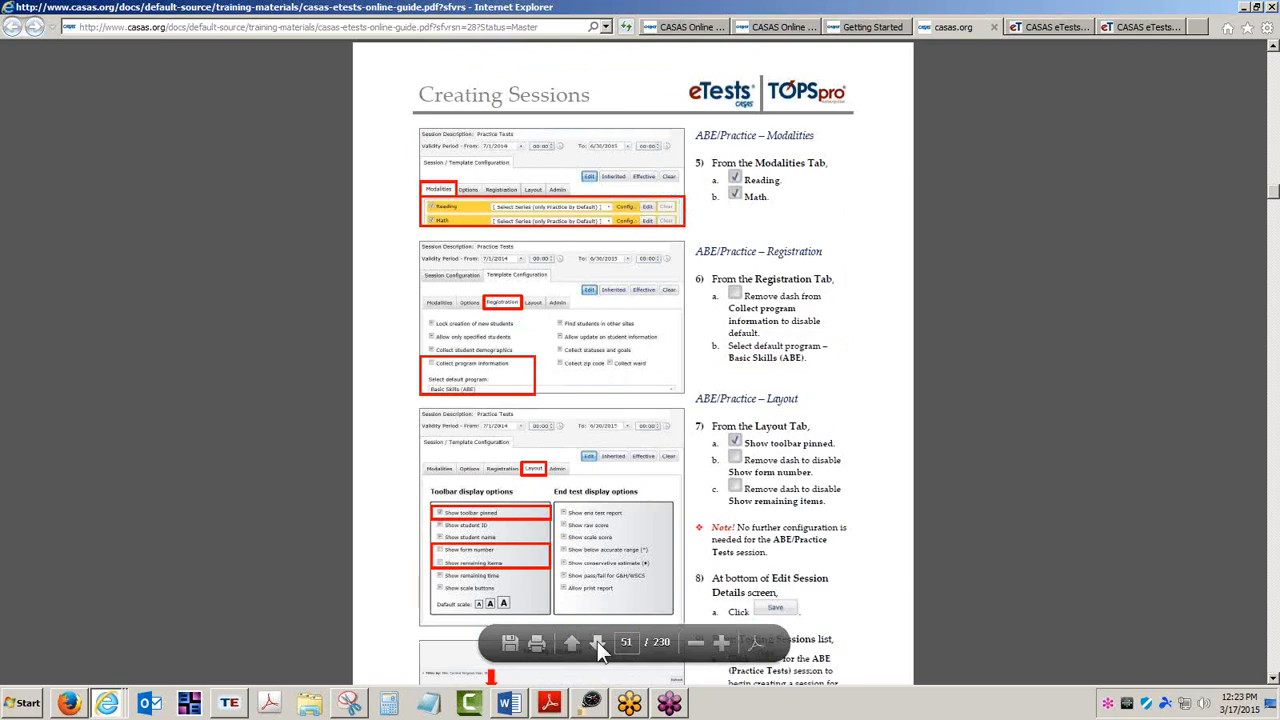
pyautogui.click(597, 641)
pyautogui.click(597, 641)
pyautogui.click(597, 640)
pyautogui.click(597, 640)
pyautogui.click(597, 640)
pyautogui.click(597, 640)
pyautogui.click(597, 640)
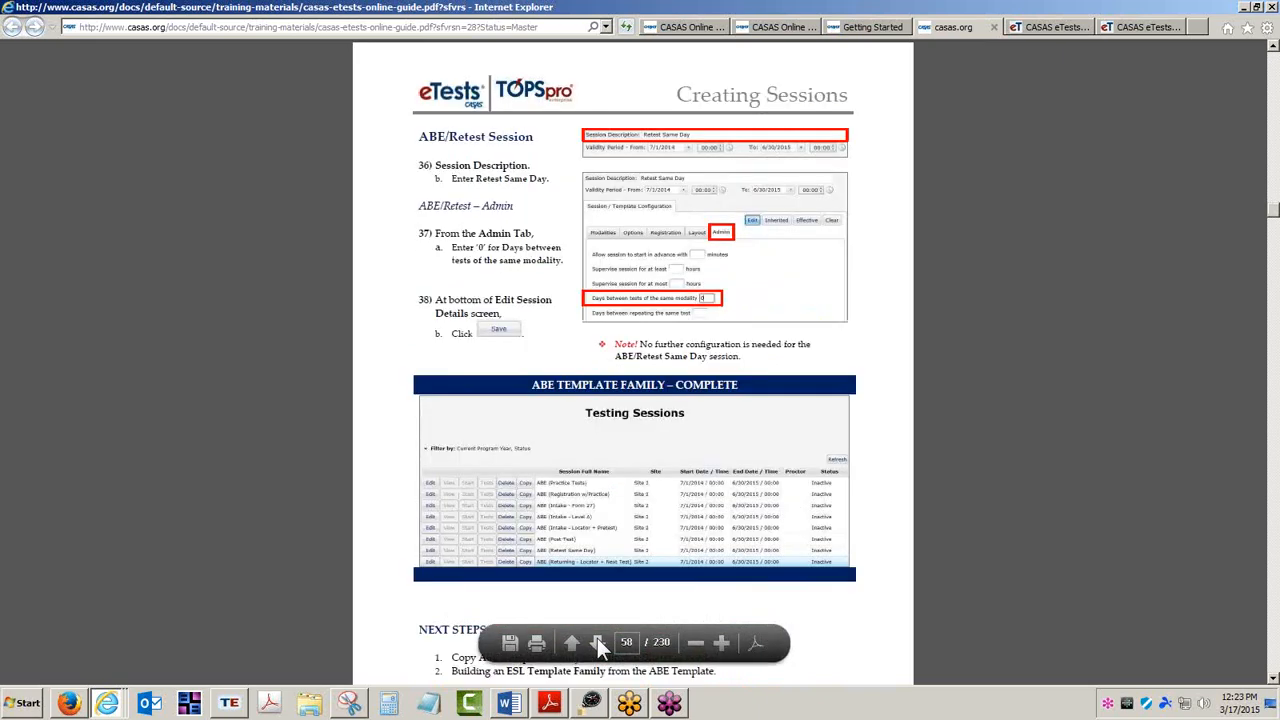
pyautogui.click(597, 640)
pyautogui.click(597, 640)
pyautogui.click(597, 640)
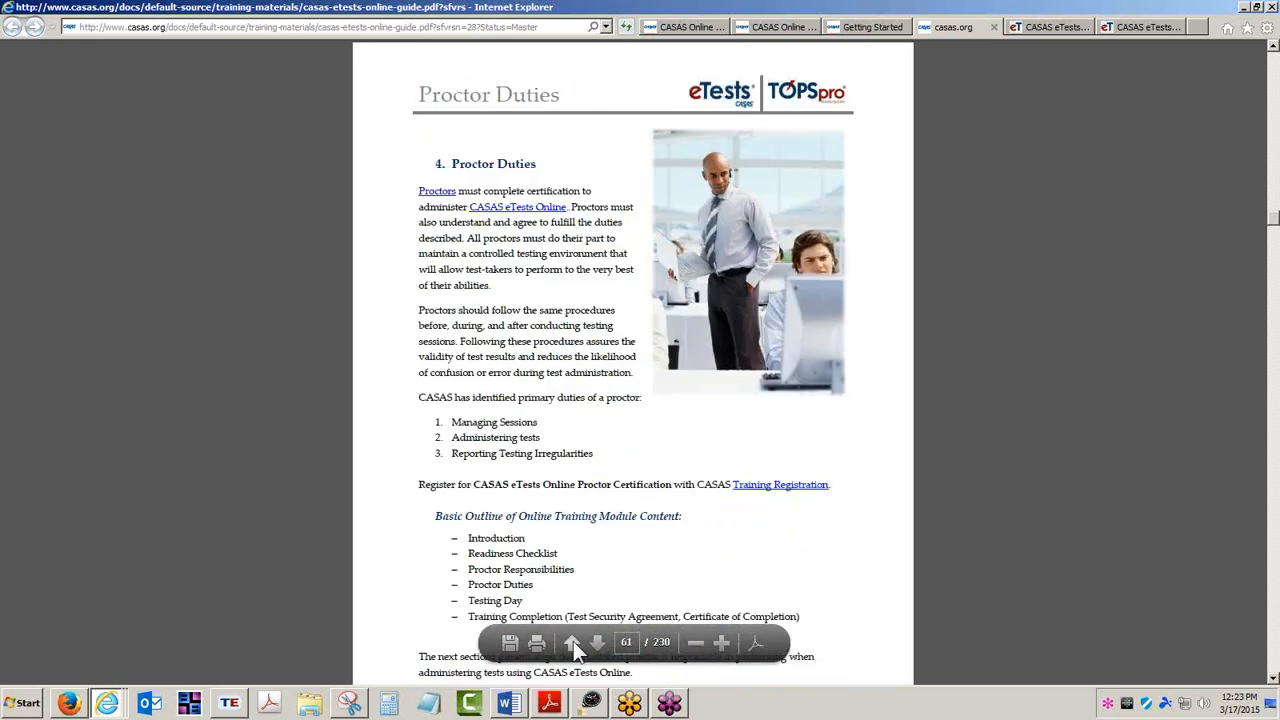
# Go back to the Quick Steps to Build an ESL Template Family page and review its step table.
pyautogui.click(572, 641)
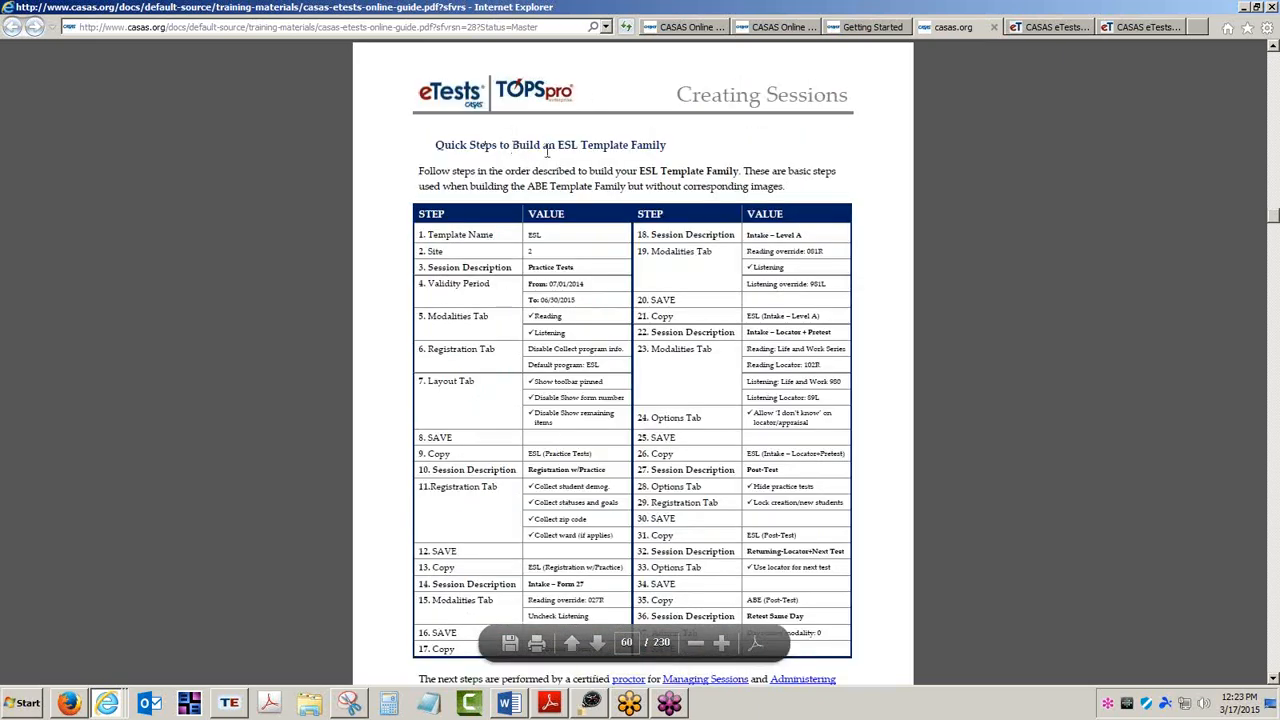
pyautogui.moveTo(558, 145); pyautogui.dragTo(666, 147)
pyautogui.moveTo(437, 148); pyautogui.dragTo(632, 145)
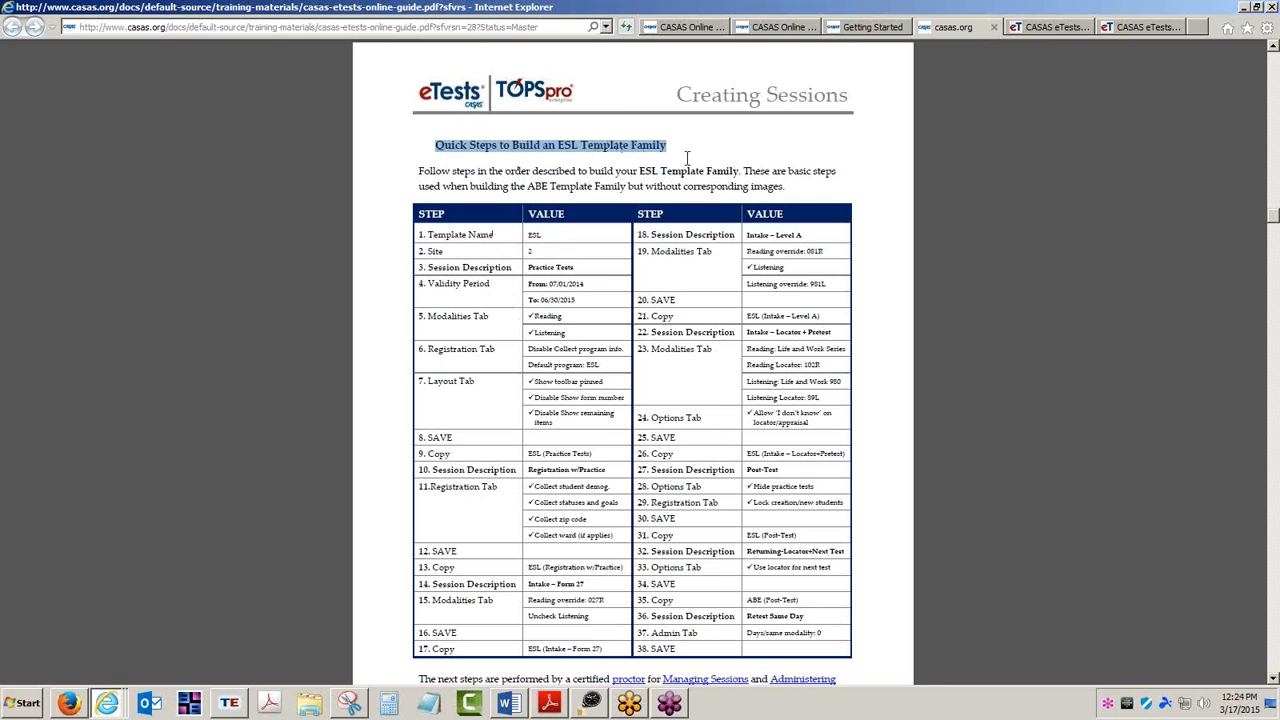
pyautogui.scroll(2, 687, 158)
pyautogui.scroll(2, 687, 158)
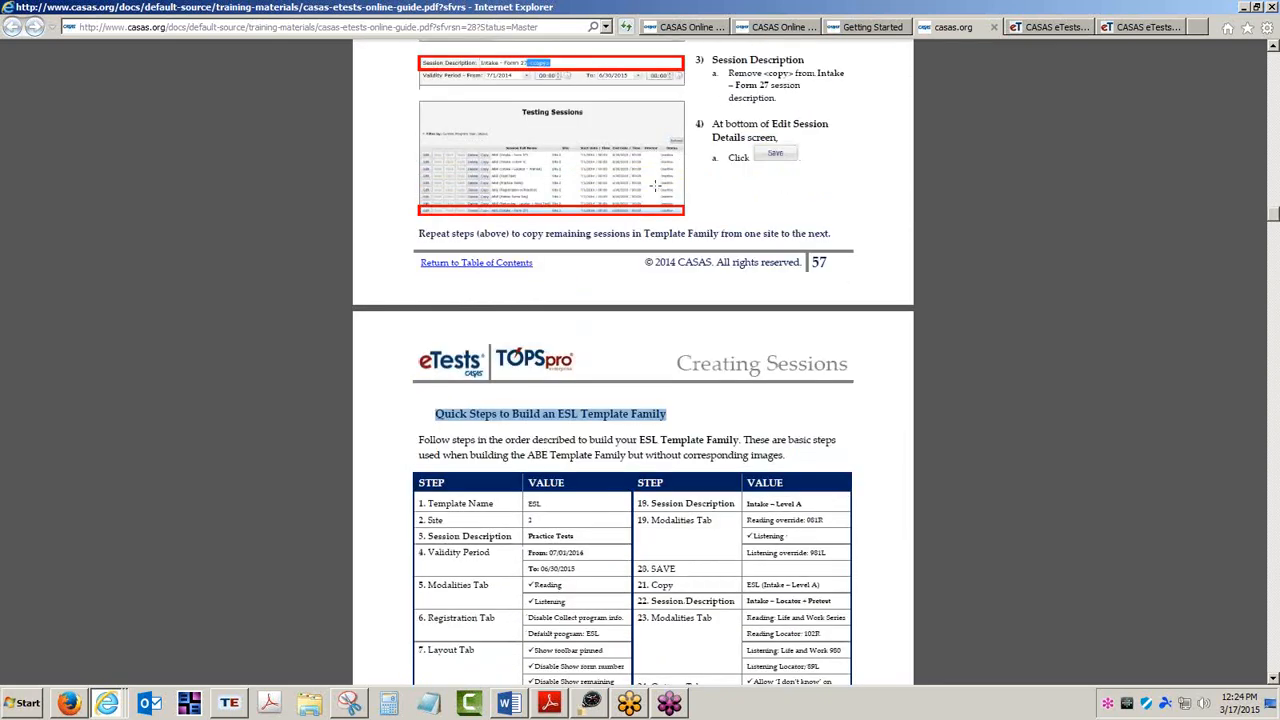
pyautogui.click(704, 424)
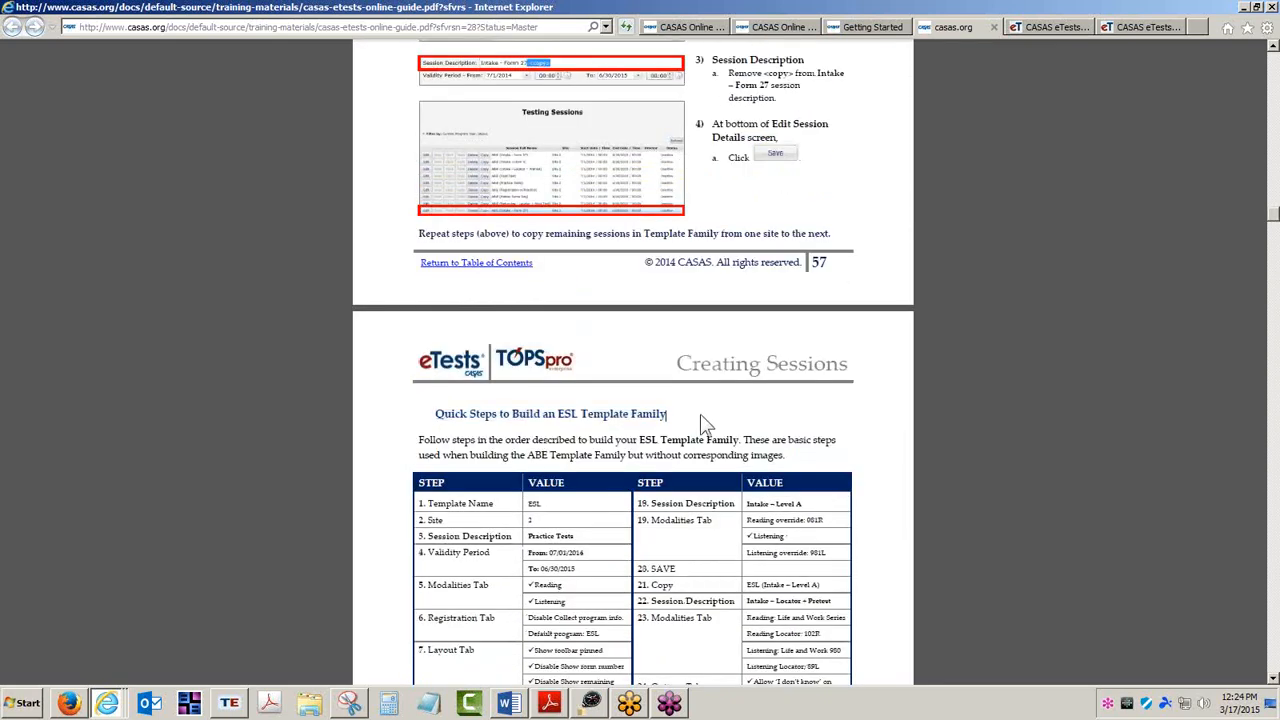
pyautogui.scroll(-2, 701, 418)
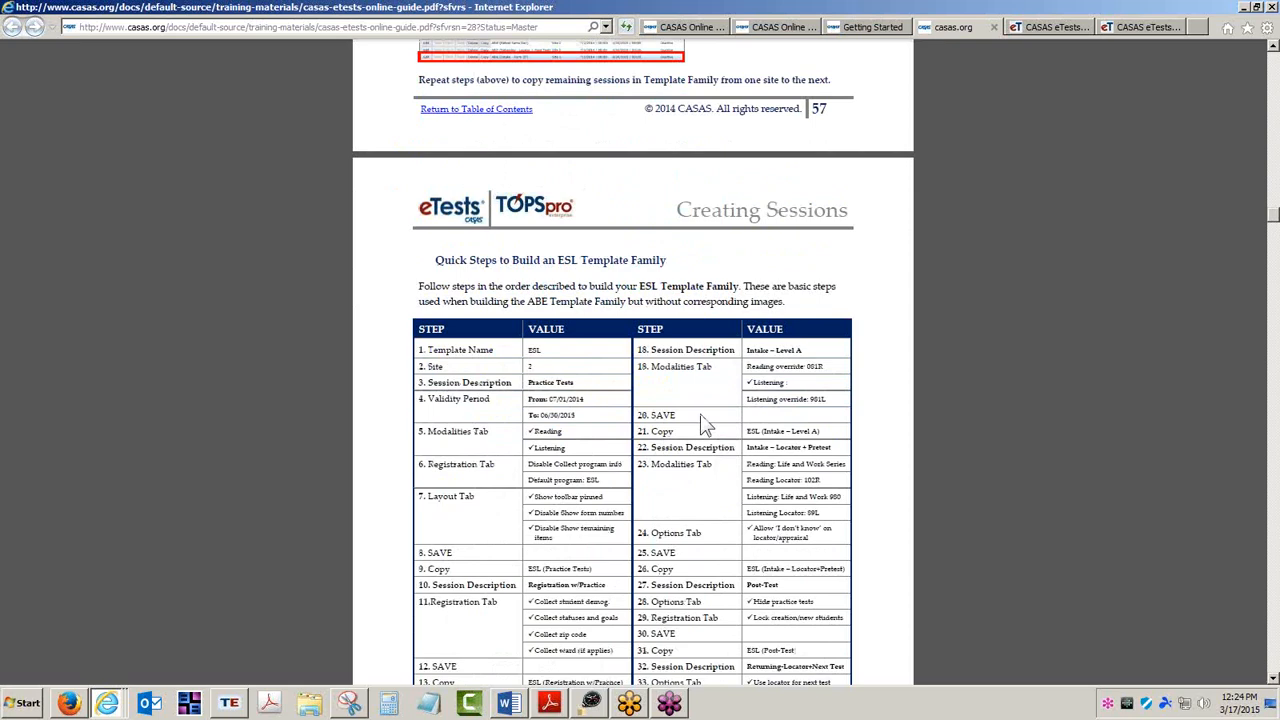
pyautogui.scroll(-3, 656, 428)
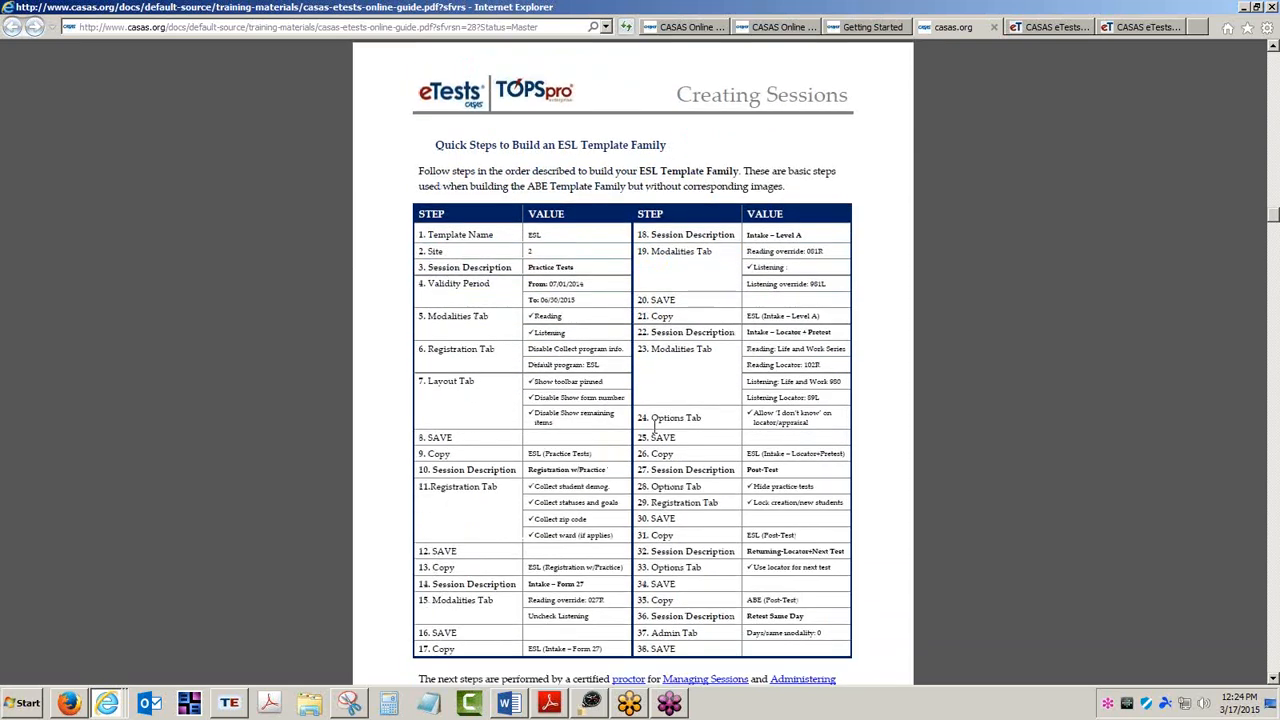
pyautogui.scroll(-3, 655, 428)
pyautogui.scroll(2, 607, 362)
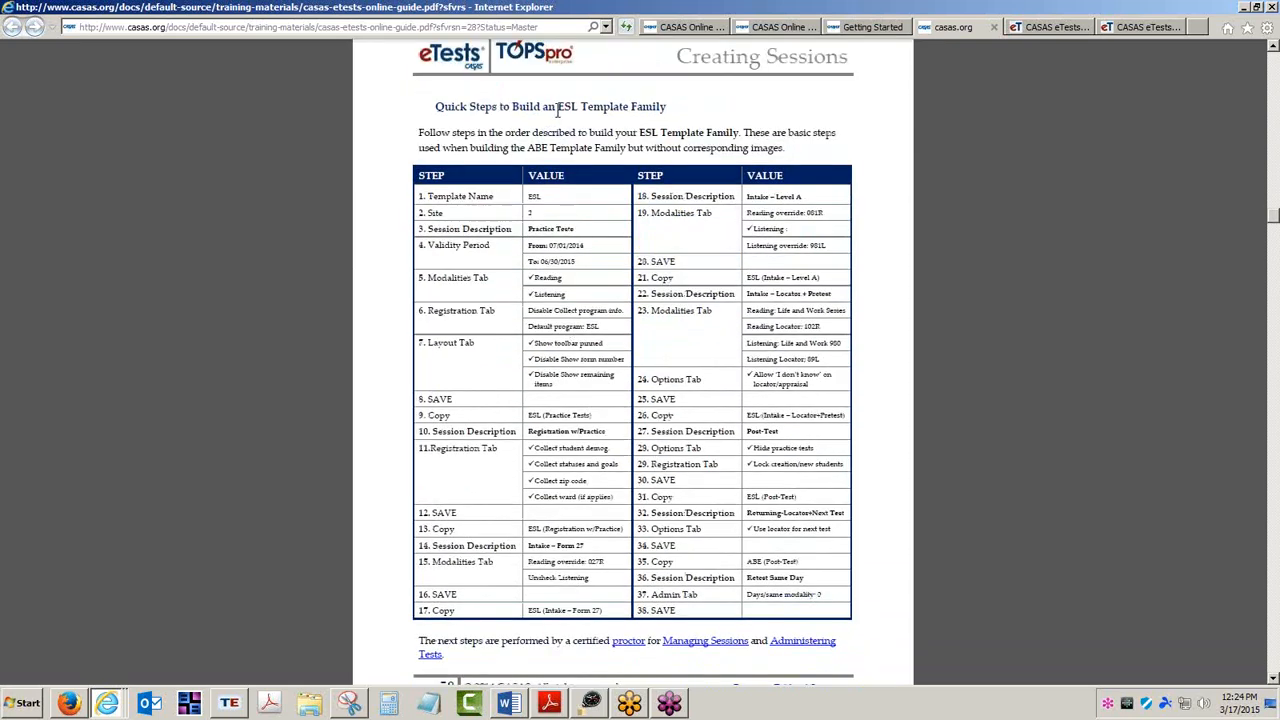
# Highlight the ESL Template Family heading on the guide's quick steps page.
pyautogui.moveTo(557, 107); pyautogui.dragTo(667, 107)
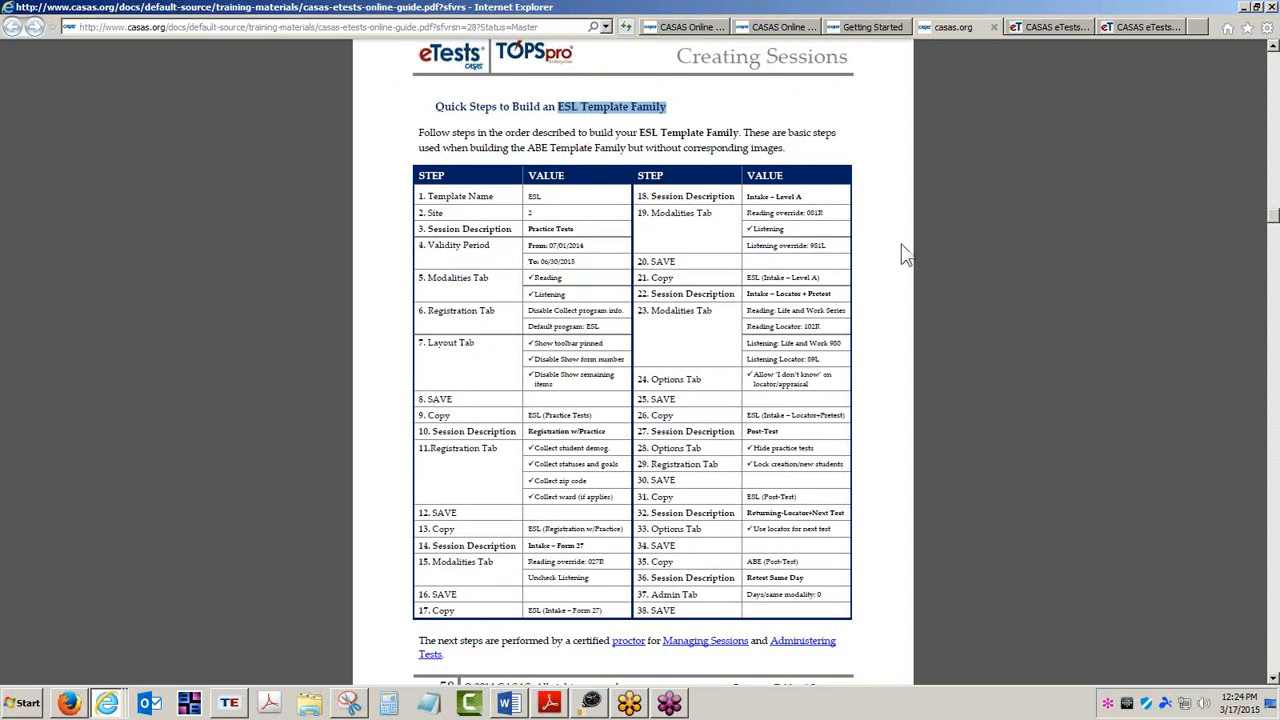
# In eTests Online, create a new session with template name 2014-15 ABE at the North City ESL site.
pyautogui.click(1126, 26)
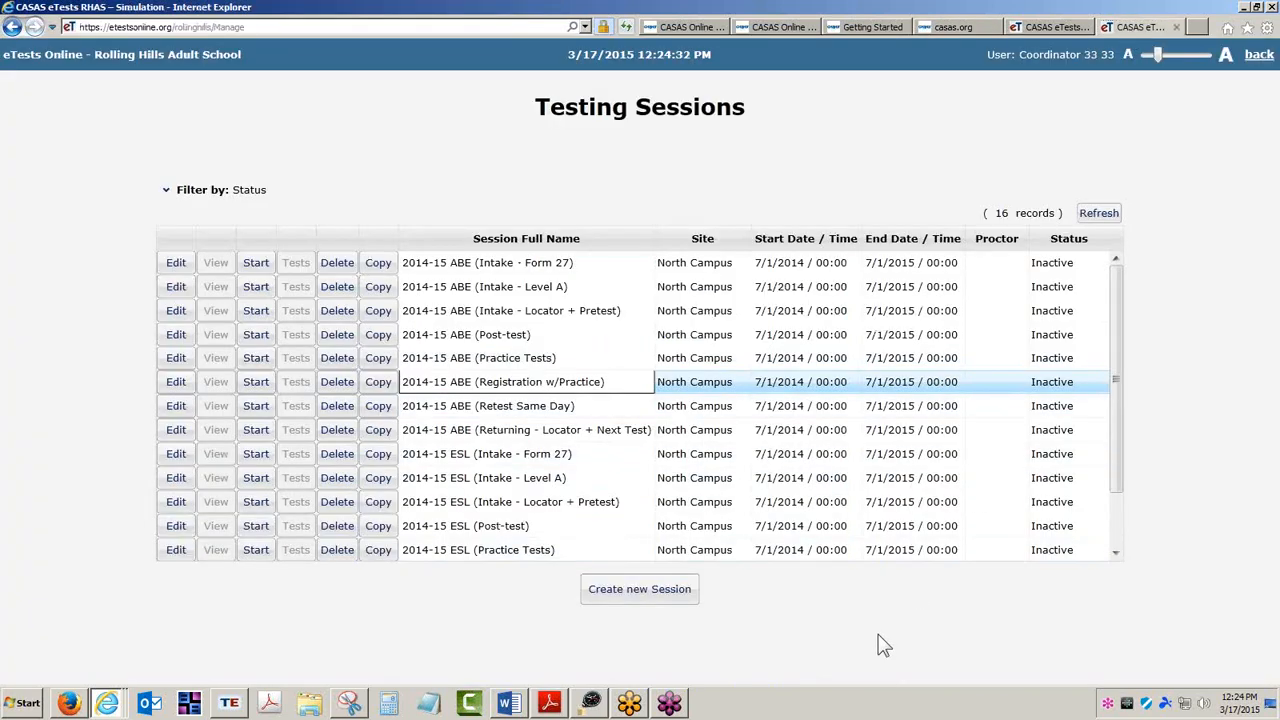
pyautogui.click(636, 600)
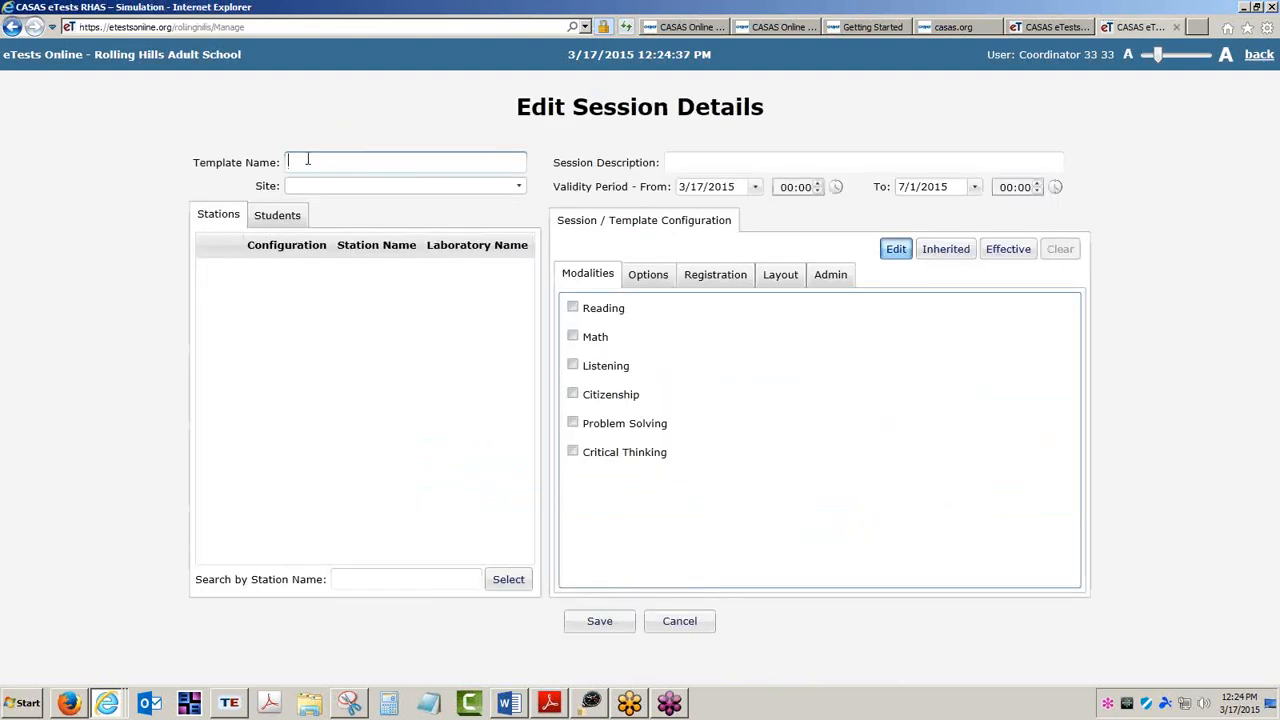
pyautogui.write('2014-15')
pyautogui.write('ABE')
pyautogui.click(519, 187)
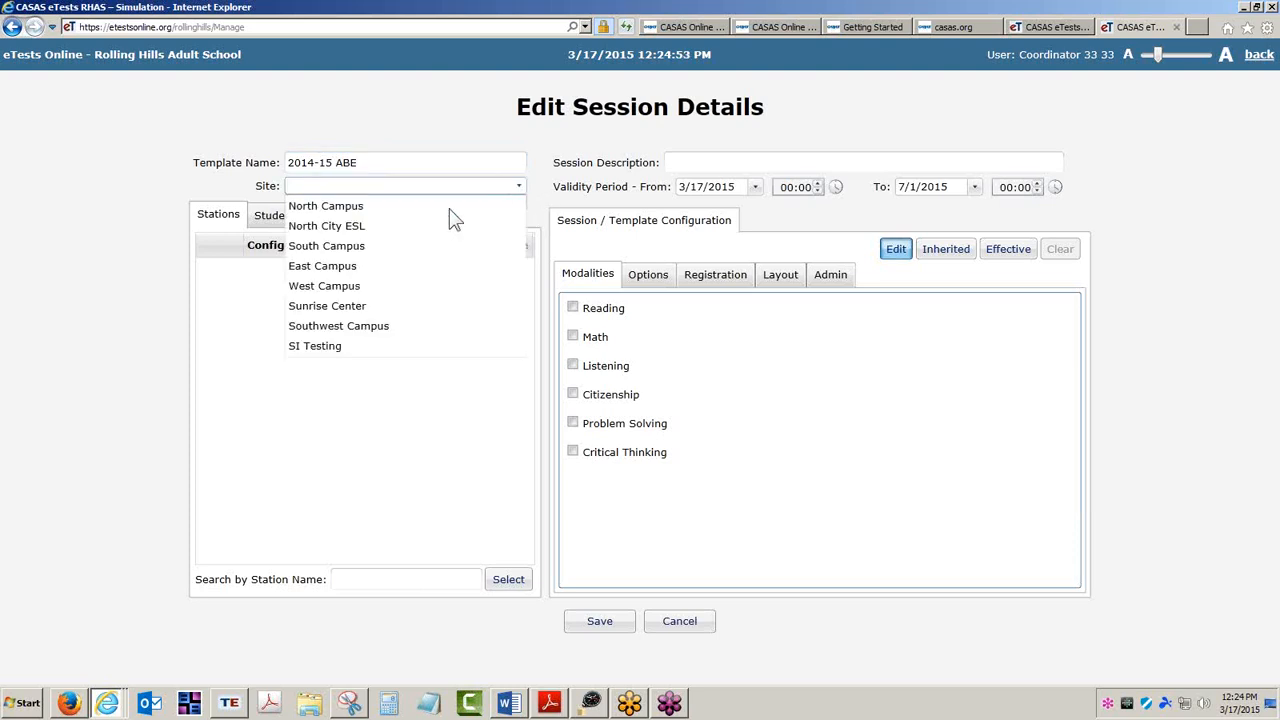
pyautogui.click(320, 229)
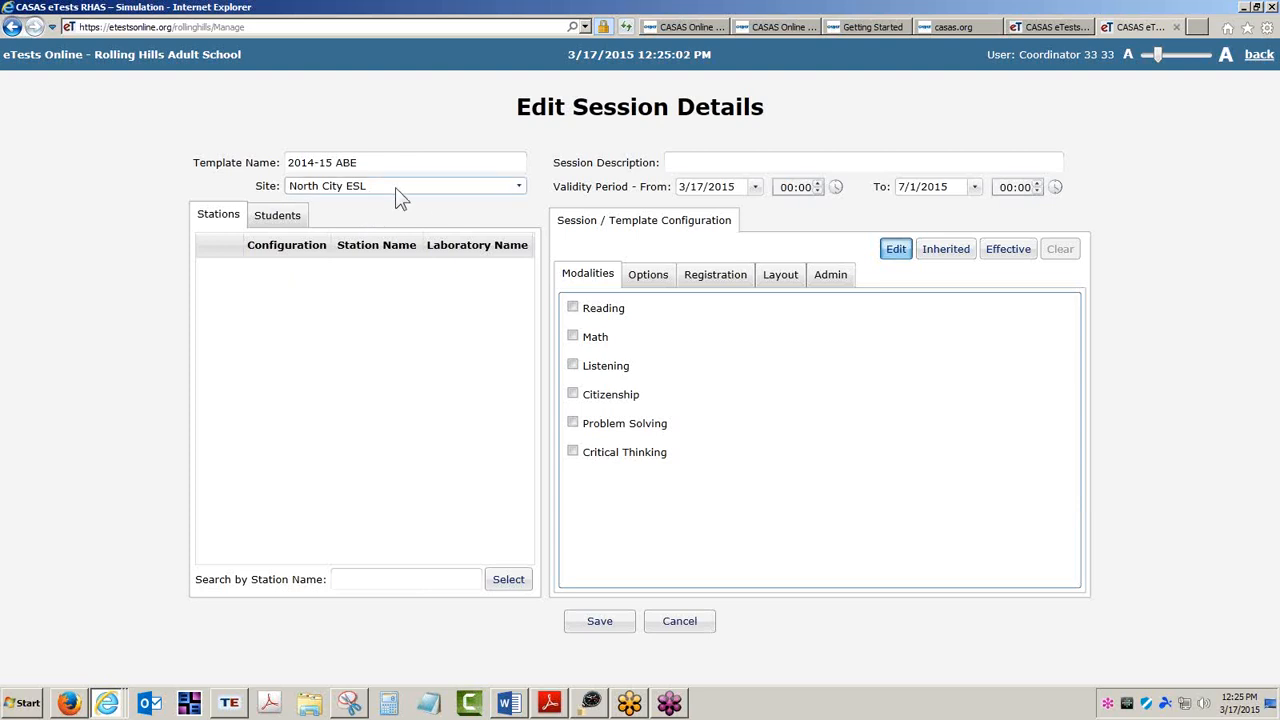
# Examine the session's Stations and Students lists.
pyautogui.moveTo(358, 163); pyautogui.dragTo(290, 170)
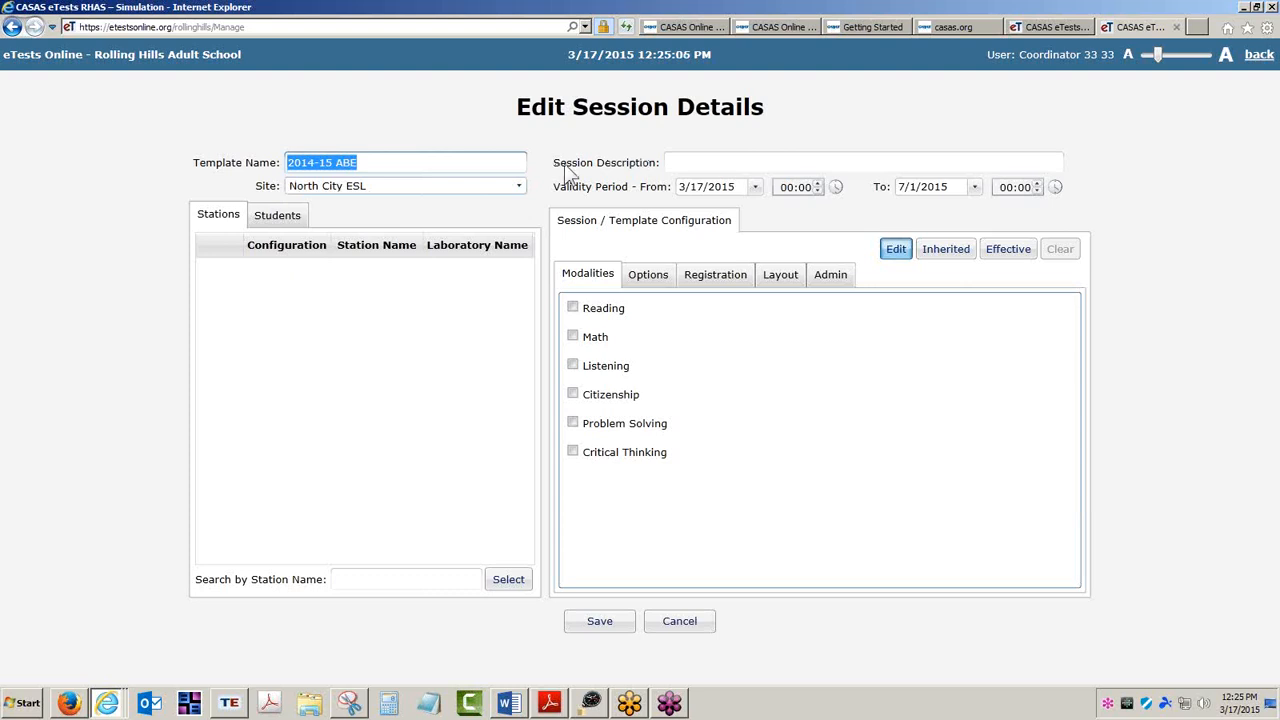
pyautogui.click(281, 218)
pyautogui.click(228, 222)
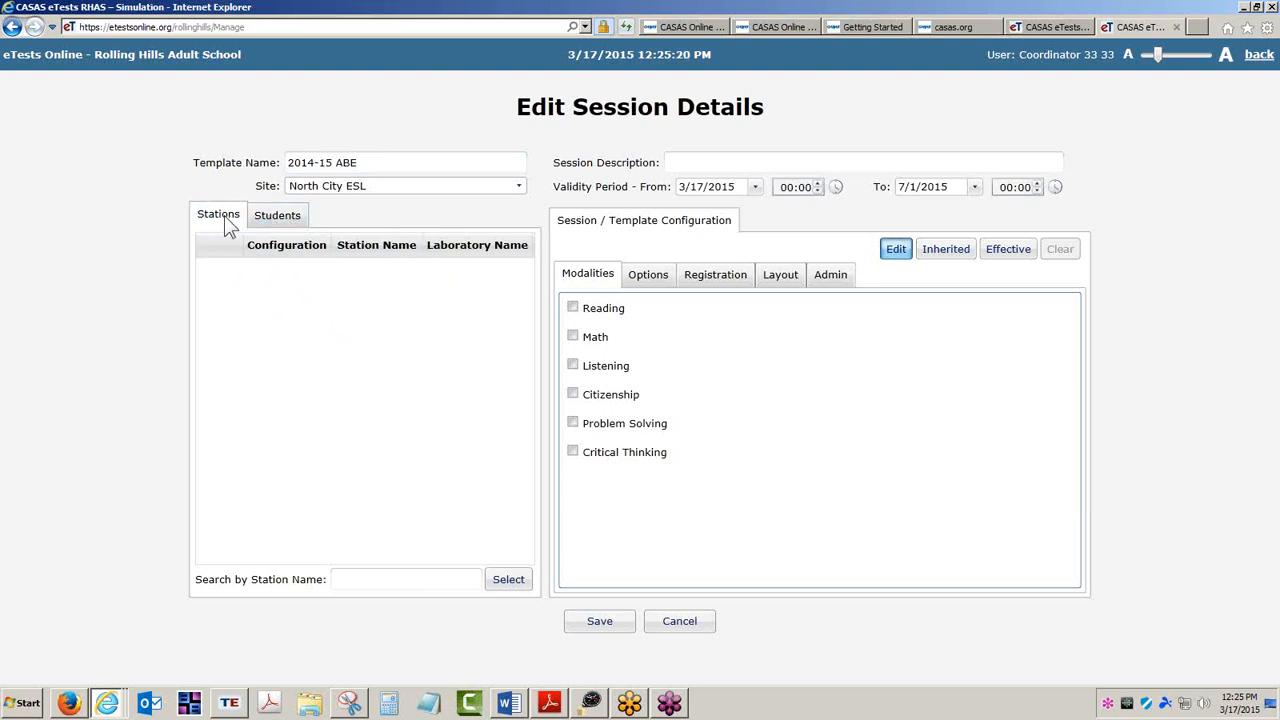
pyautogui.click(285, 223)
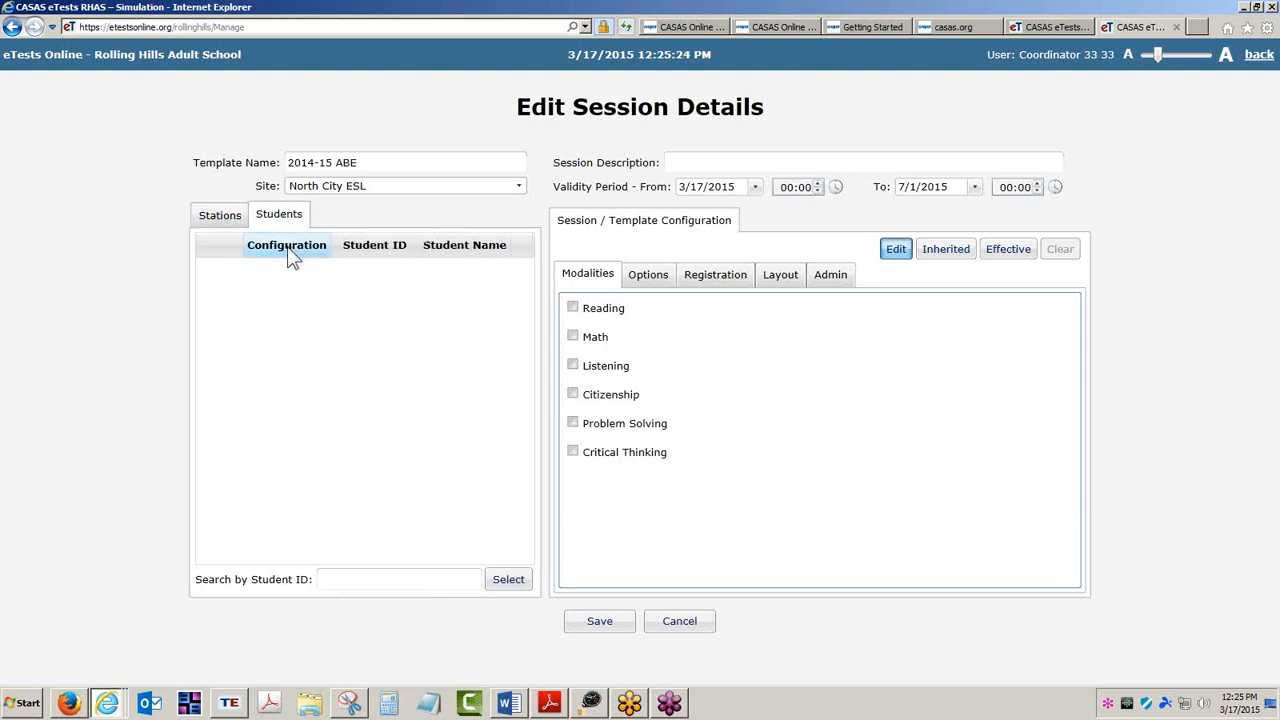
pyautogui.click(230, 226)
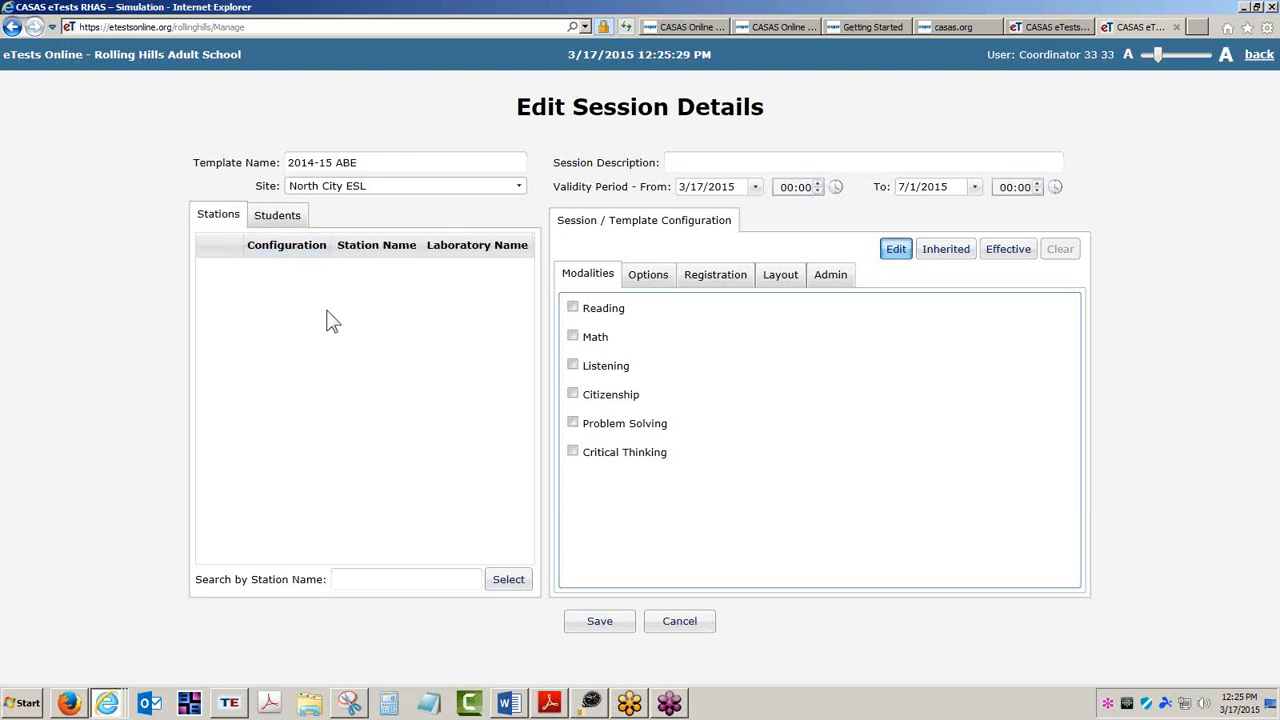
# Enter the session description Intake: Locator + Pretest.
pyautogui.click(711, 163)
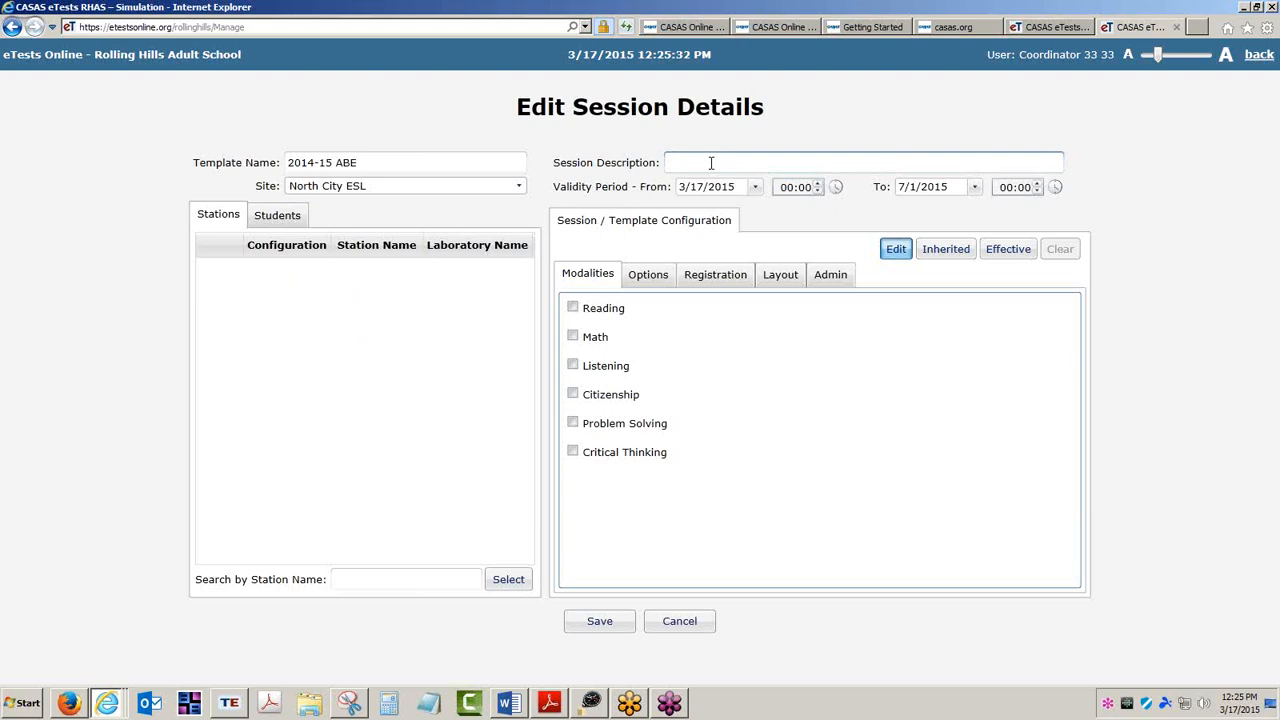
pyautogui.write('Intake: Locator + Pretest')
# Set the validity period start date to 7/1/2014 using the calendar.
pyautogui.click(715, 181)
pyautogui.click(755, 186)
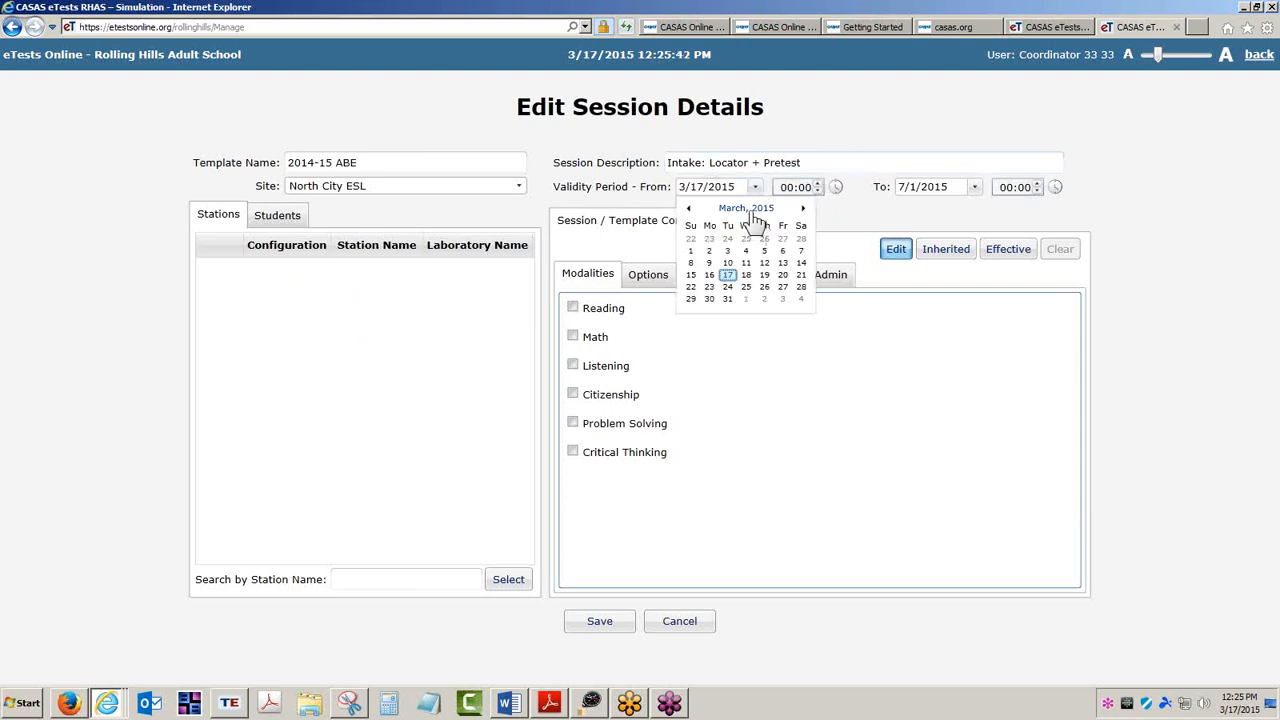
pyautogui.click(753, 209)
pyautogui.click(688, 208)
pyautogui.click(762, 264)
pyautogui.click(737, 240)
pyautogui.click(831, 211)
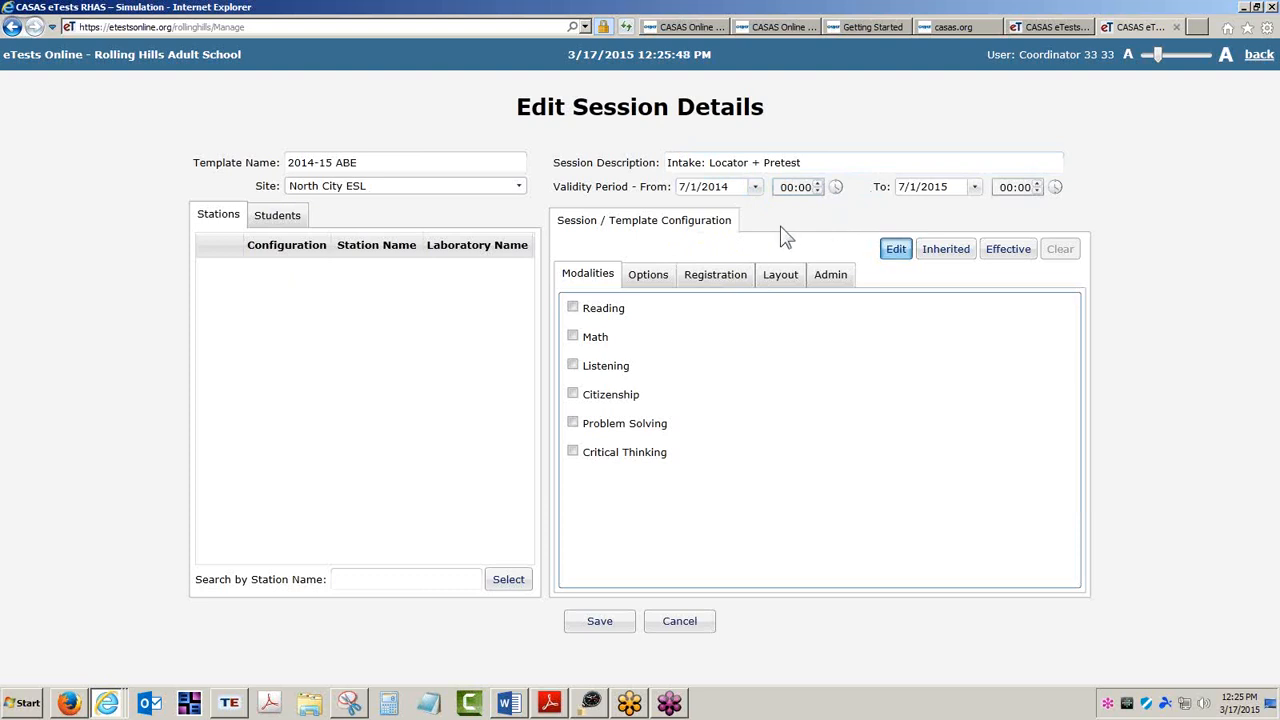
# Enable Reading with the Life and Work (both life and work emphasis at Level C) series and Math with the LS Math 30 series.
pyautogui.click(575, 310)
pyautogui.click(573, 337)
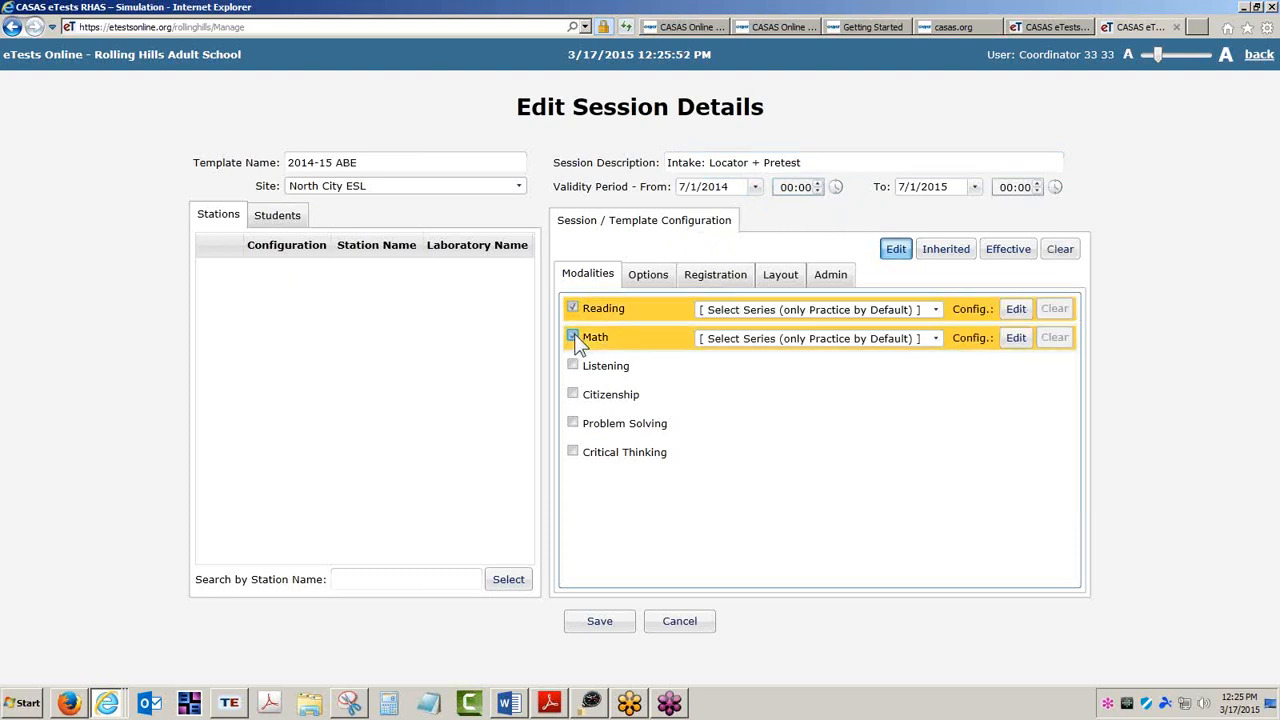
pyautogui.click(935, 310)
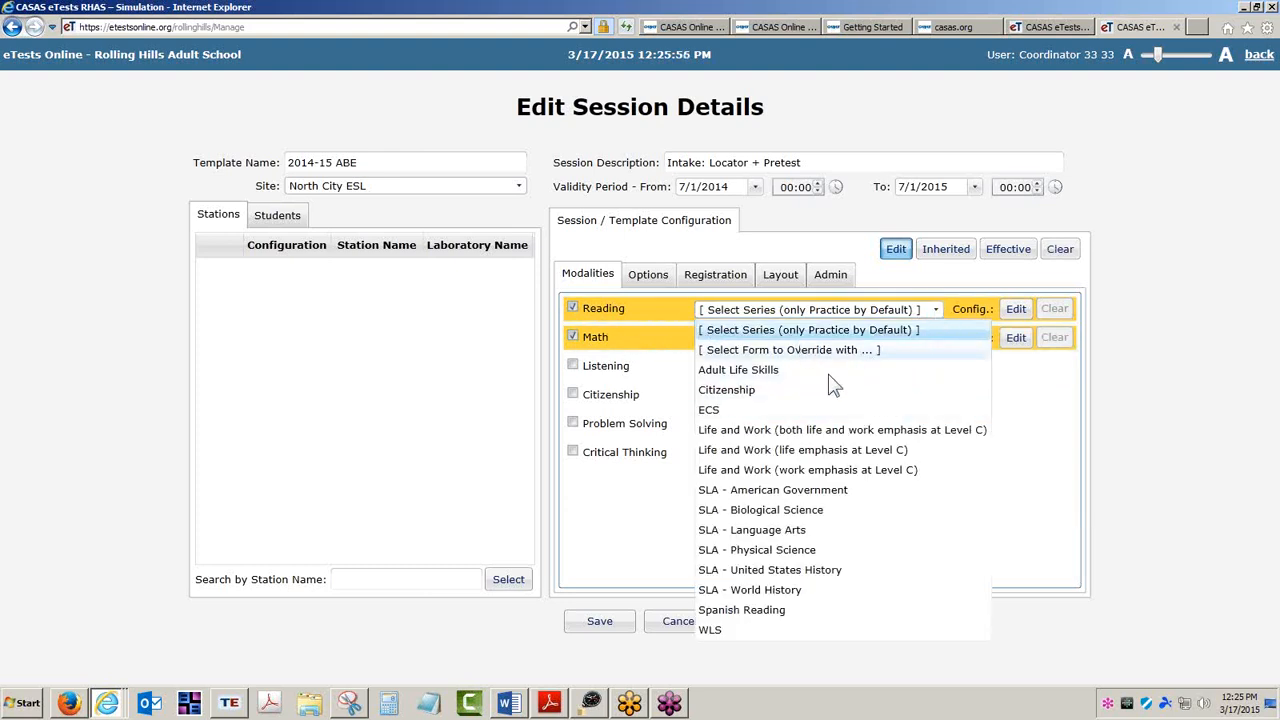
pyautogui.click(845, 431)
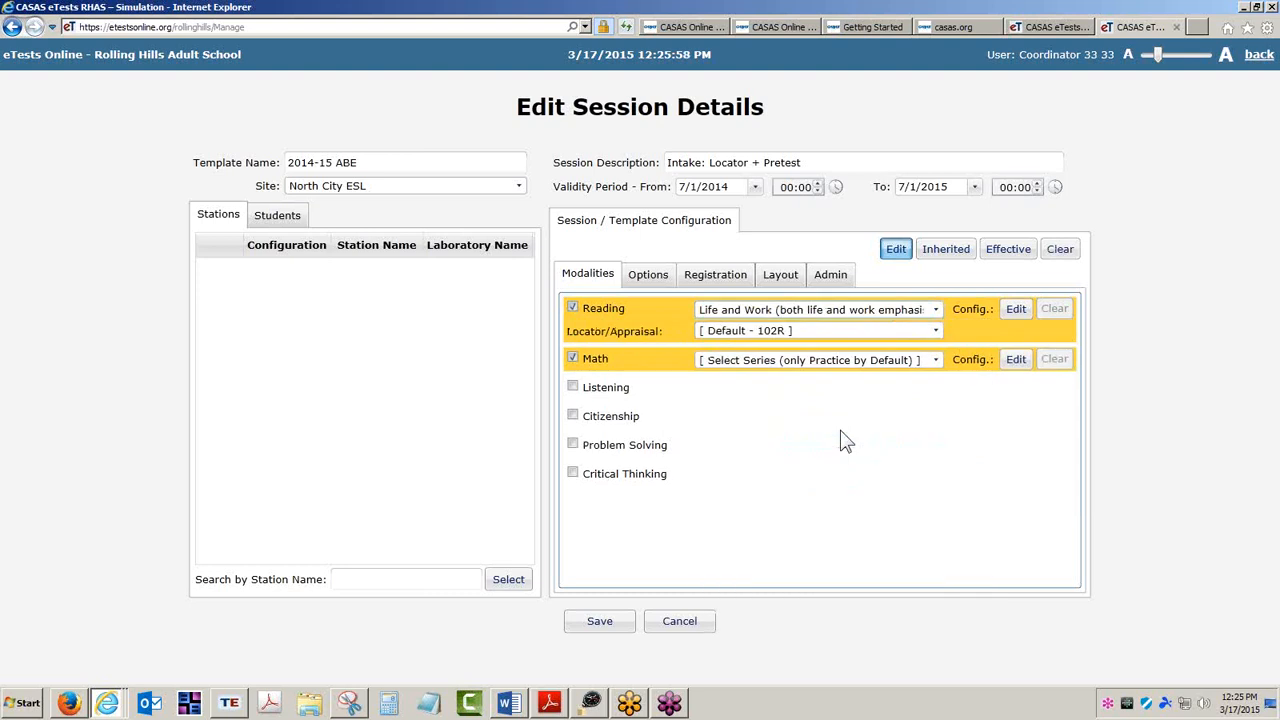
pyautogui.click(935, 360)
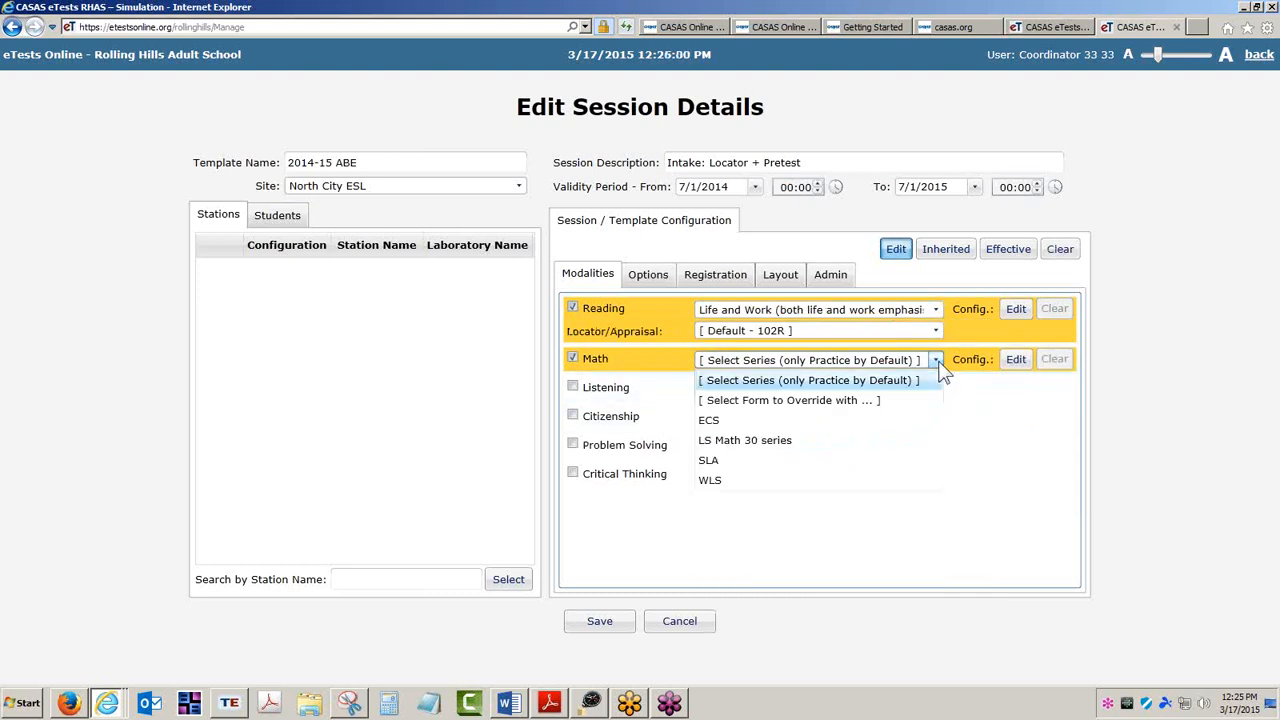
pyautogui.click(781, 441)
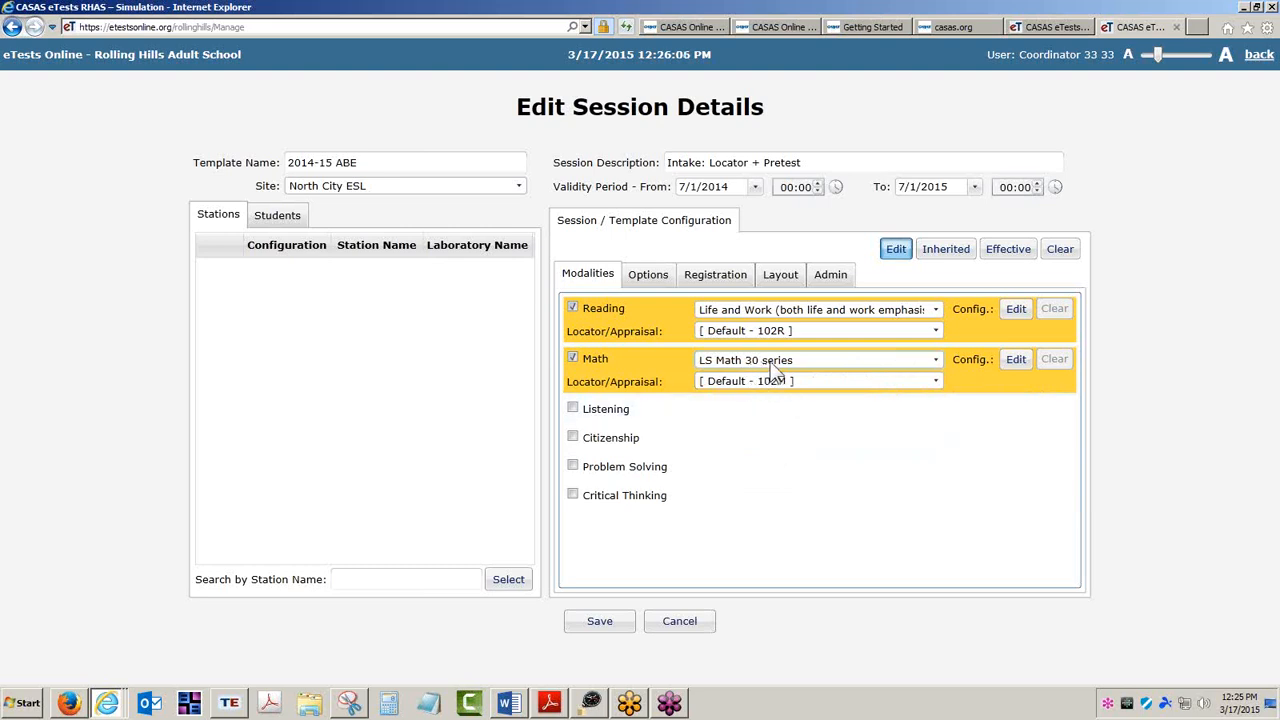
# In the template options, allow 'I don't know' on locator/appraisal.
pyautogui.click(652, 280)
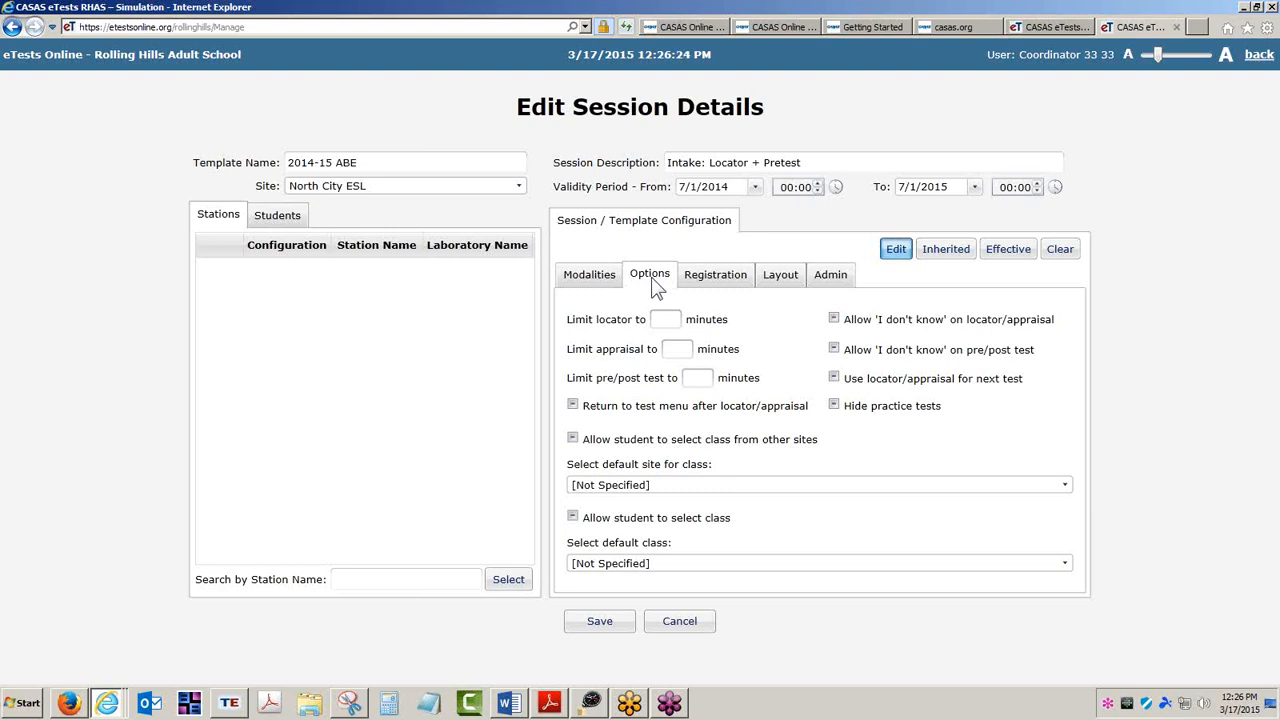
pyautogui.click(834, 318)
# Set registration to collect student demographics, statuses and goals, and zip code, with Basic Skills (ABE) as default program.
pyautogui.click(720, 280)
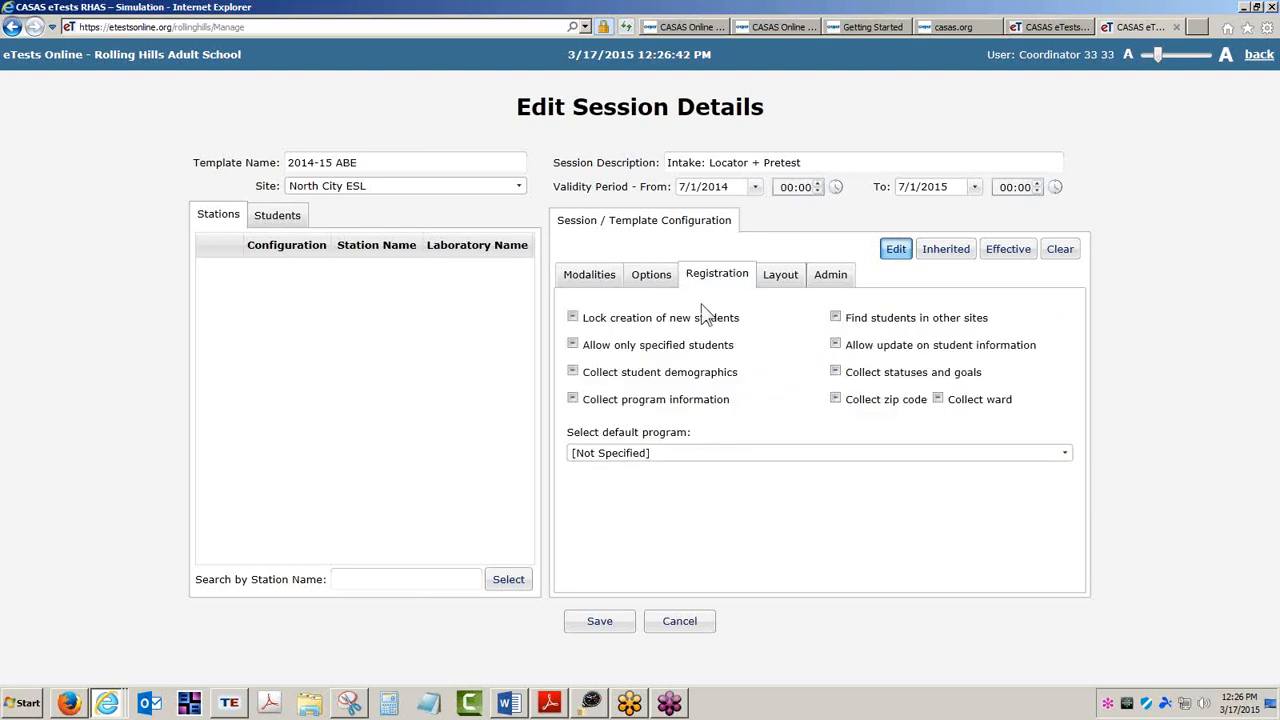
pyautogui.click(572, 372)
pyautogui.click(837, 374)
pyautogui.click(835, 398)
pyautogui.moveTo(374, 162); pyautogui.dragTo(336, 163)
pyautogui.click(572, 399)
pyautogui.click(573, 401)
pyautogui.click(1065, 454)
pyautogui.click(676, 133)
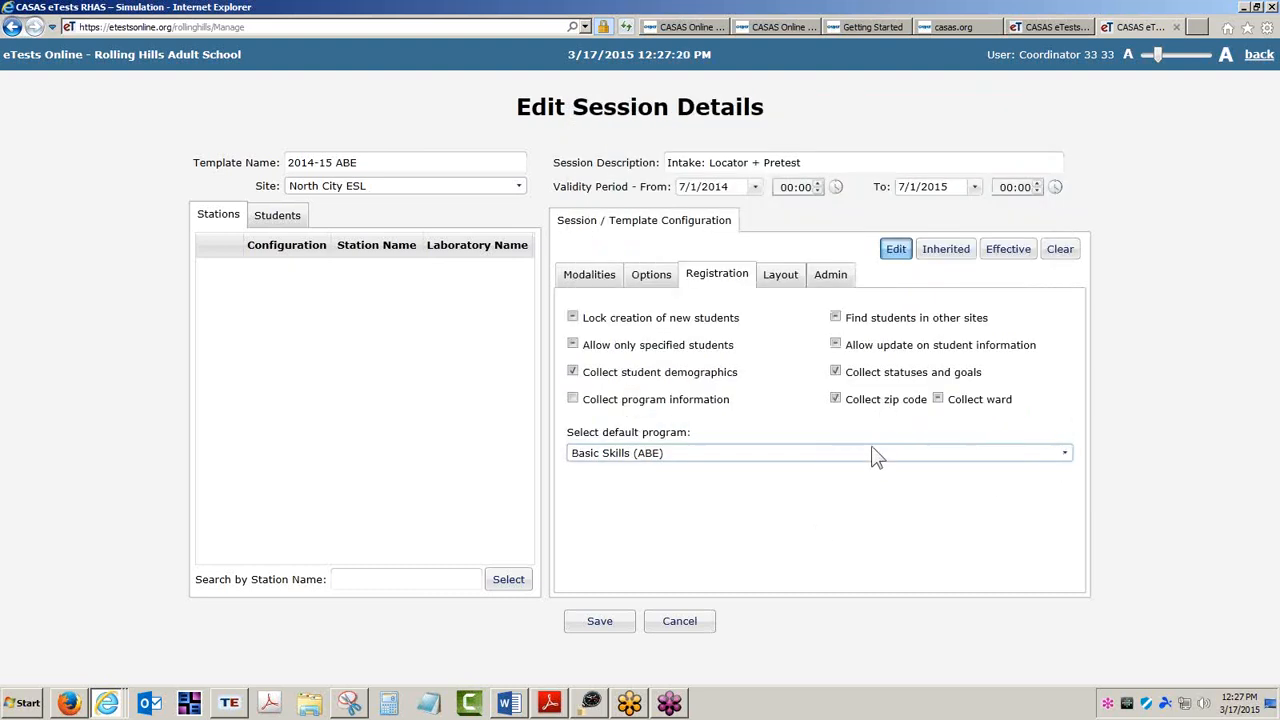
# Turn on Show toolbar pinned in the layout display options.
pyautogui.click(783, 276)
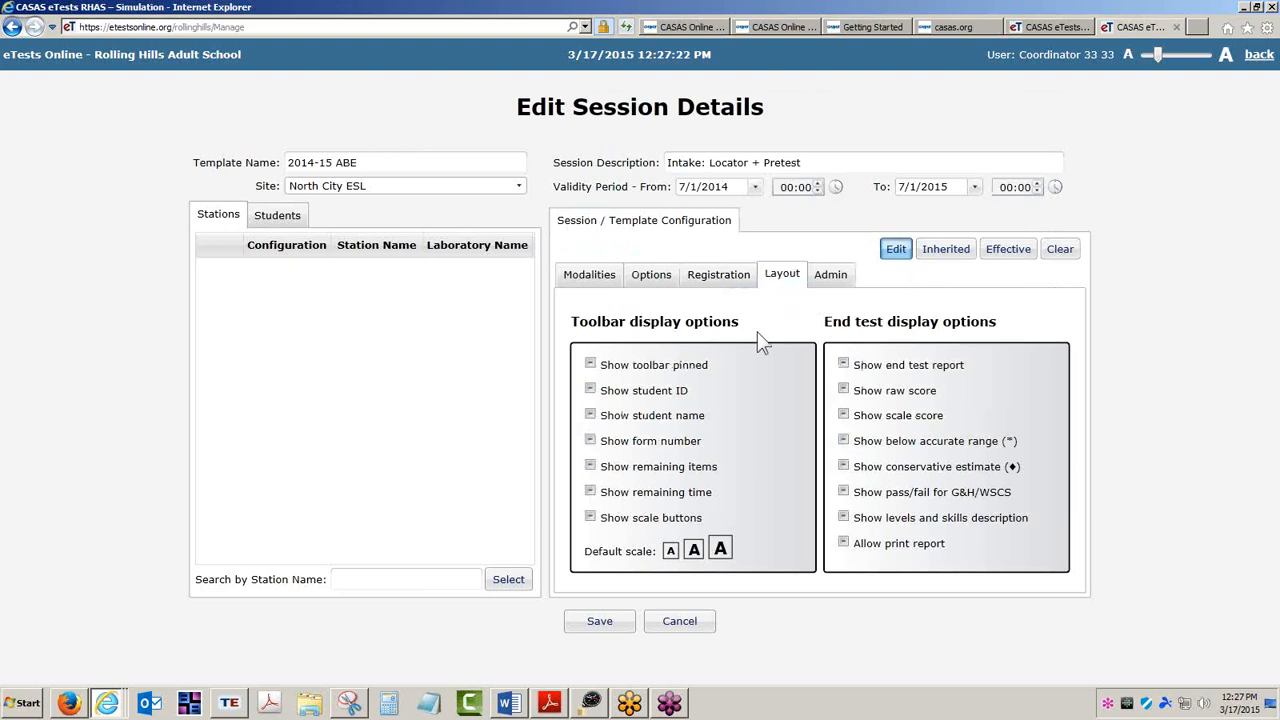
pyautogui.click(590, 364)
# Compare the Admin and Layout settings in the Edit, Inherited and Effective views.
pyautogui.click(830, 280)
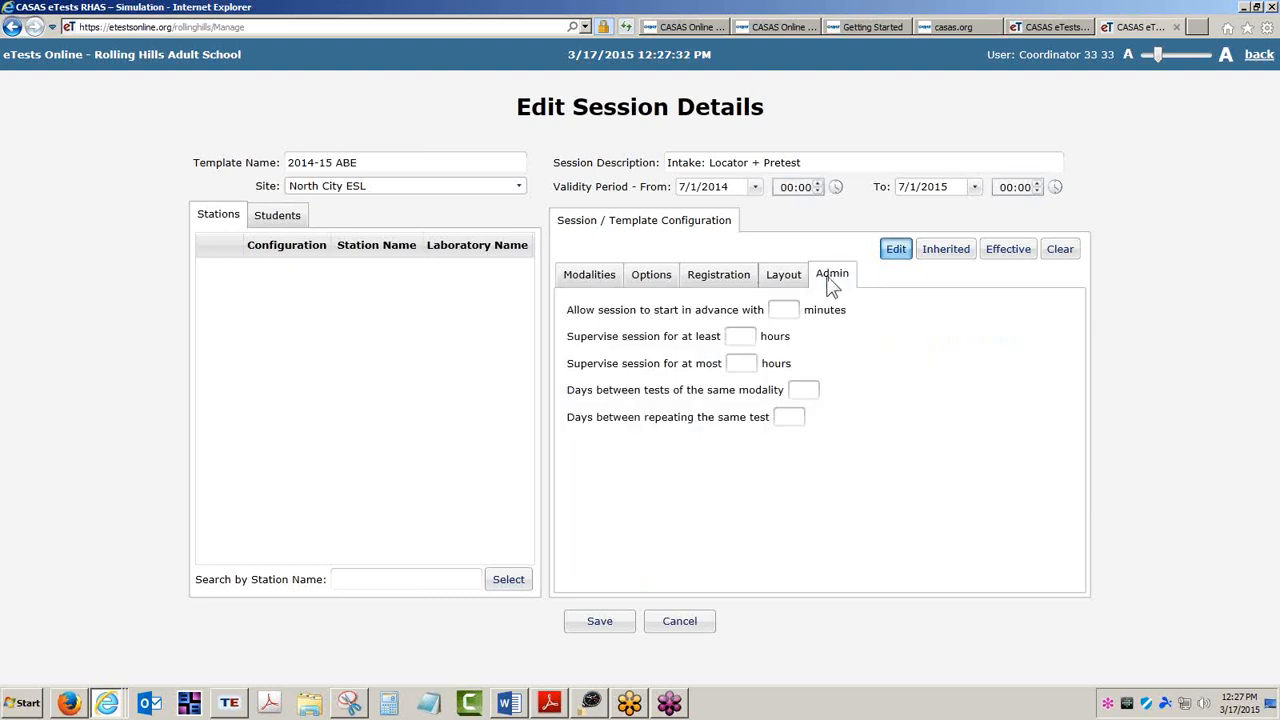
pyautogui.click(1010, 252)
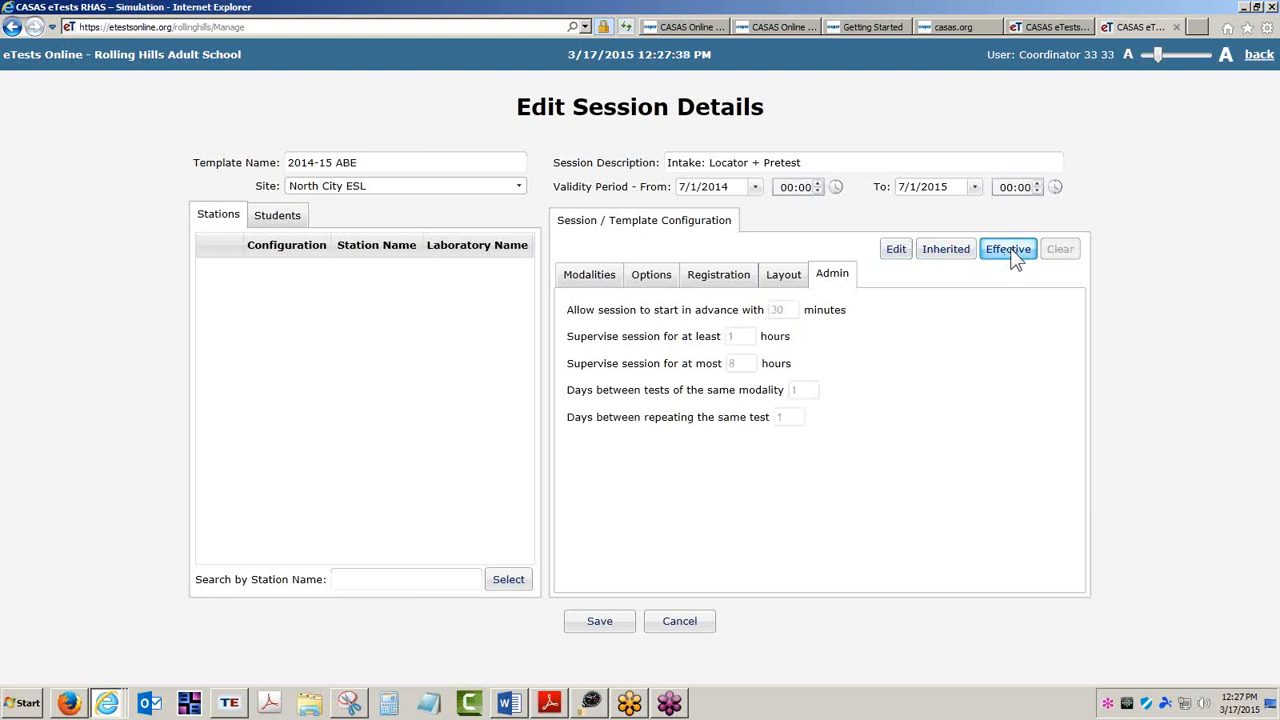
pyautogui.click(897, 256)
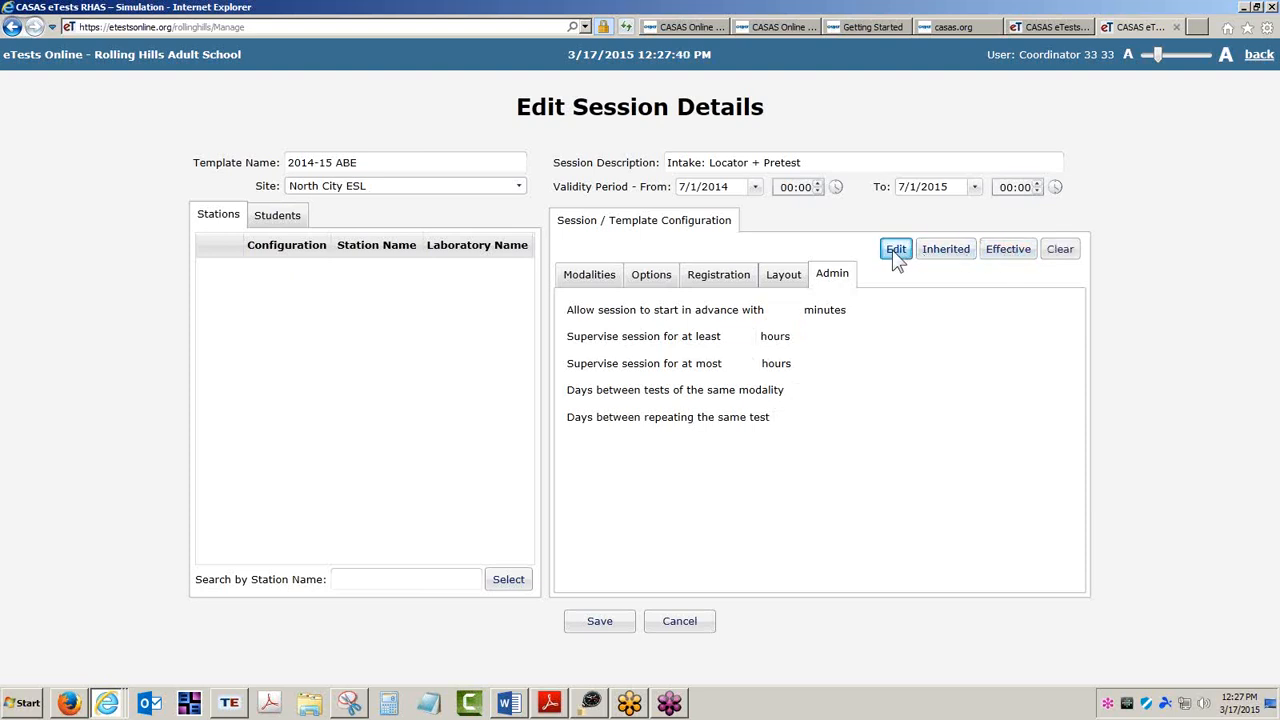
pyautogui.click(945, 256)
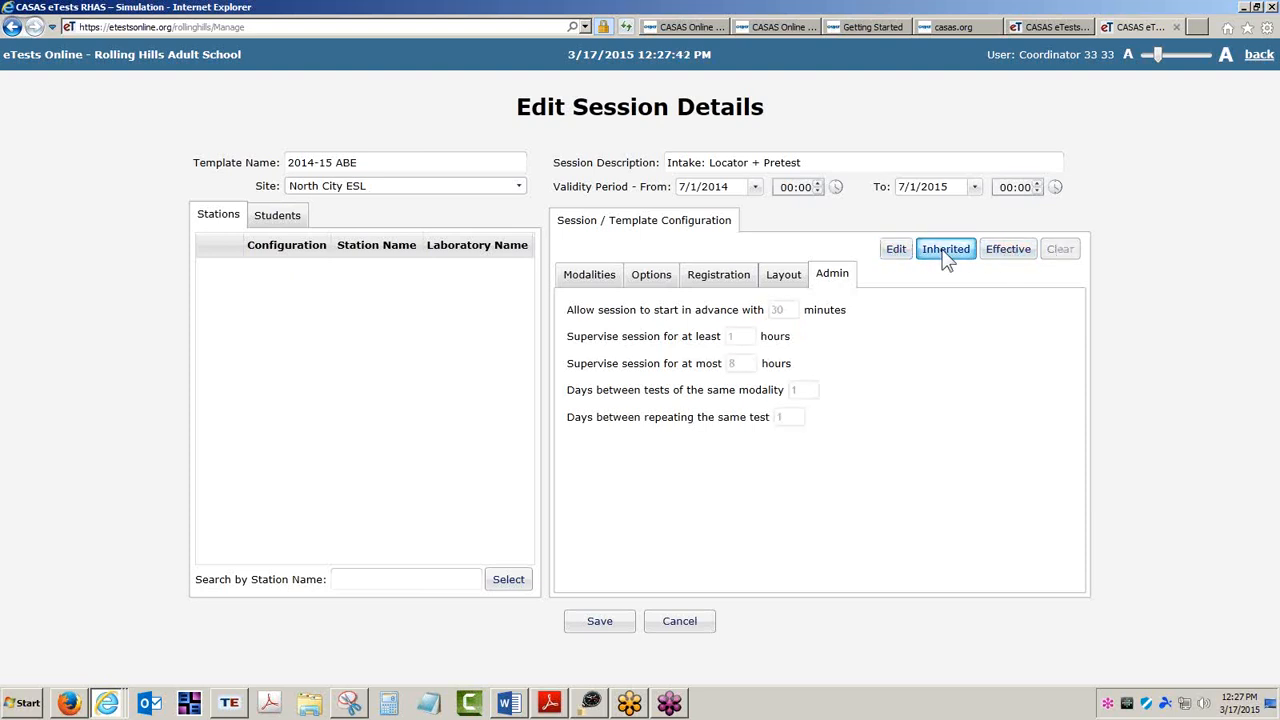
pyautogui.click(1015, 255)
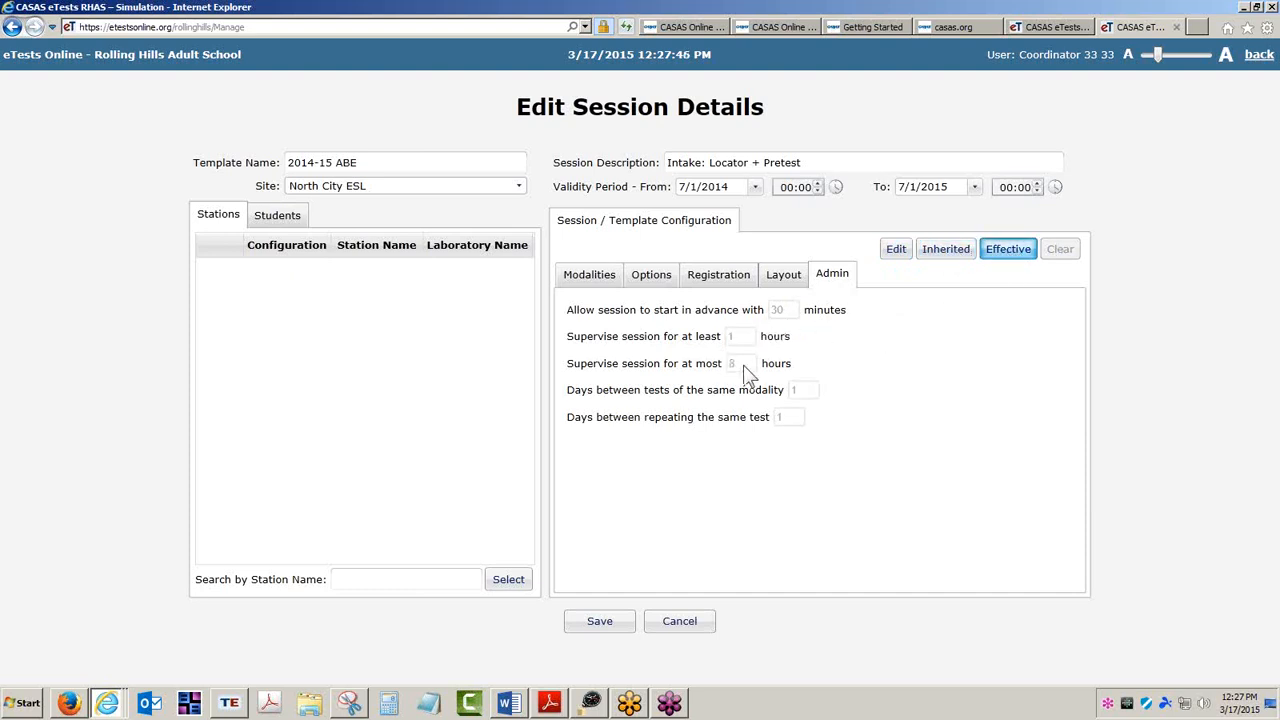
pyautogui.click(781, 277)
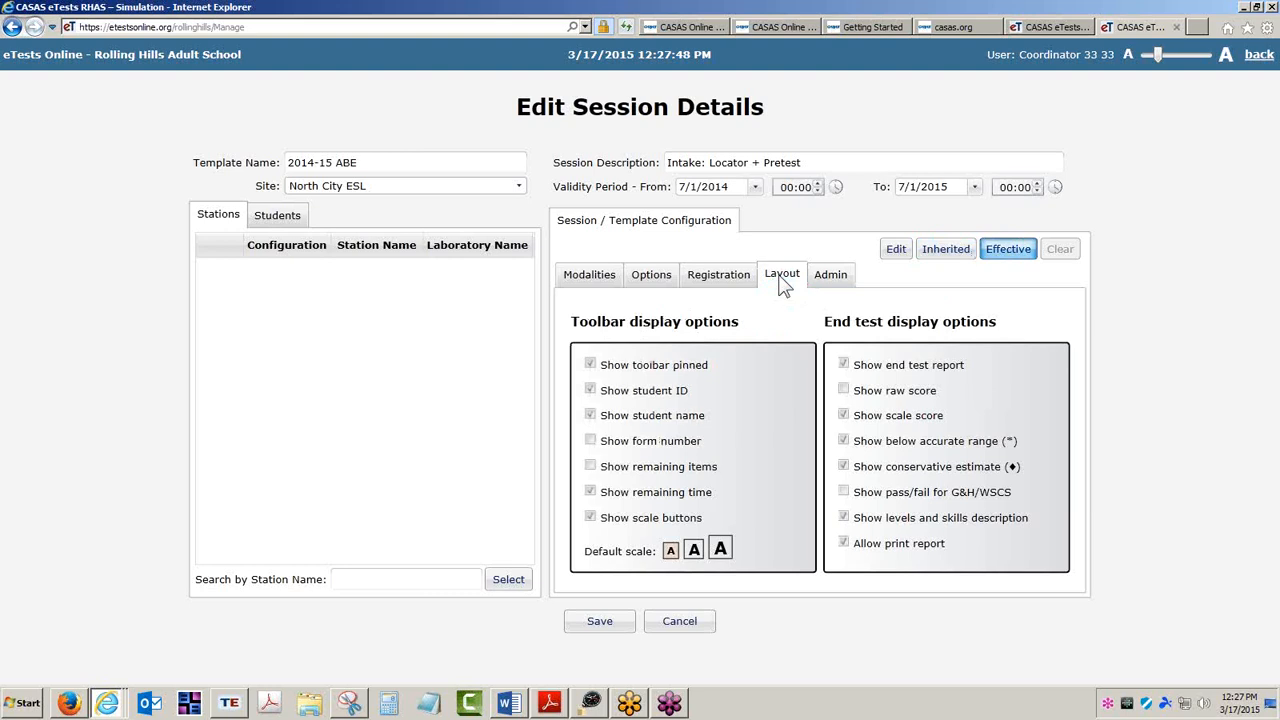
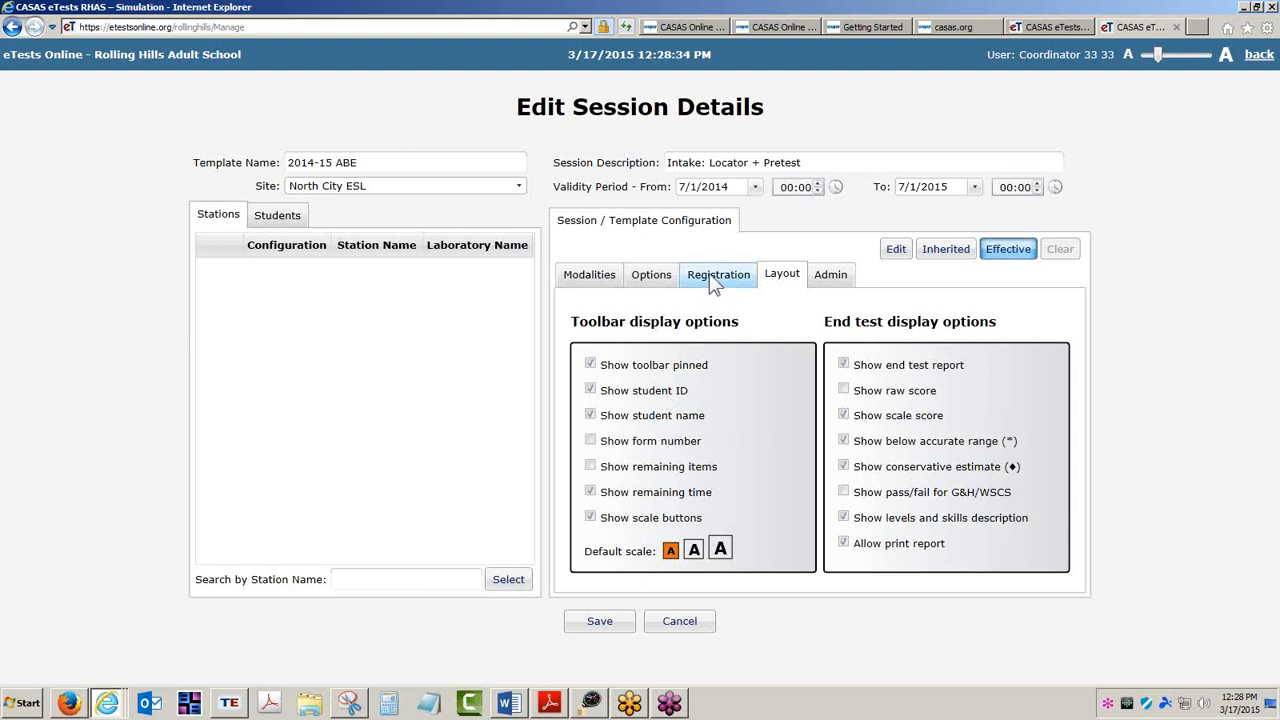
# Compare the Layout and Registration settings in the Edit, Inherited and Effective views.
pyautogui.click(950, 250)
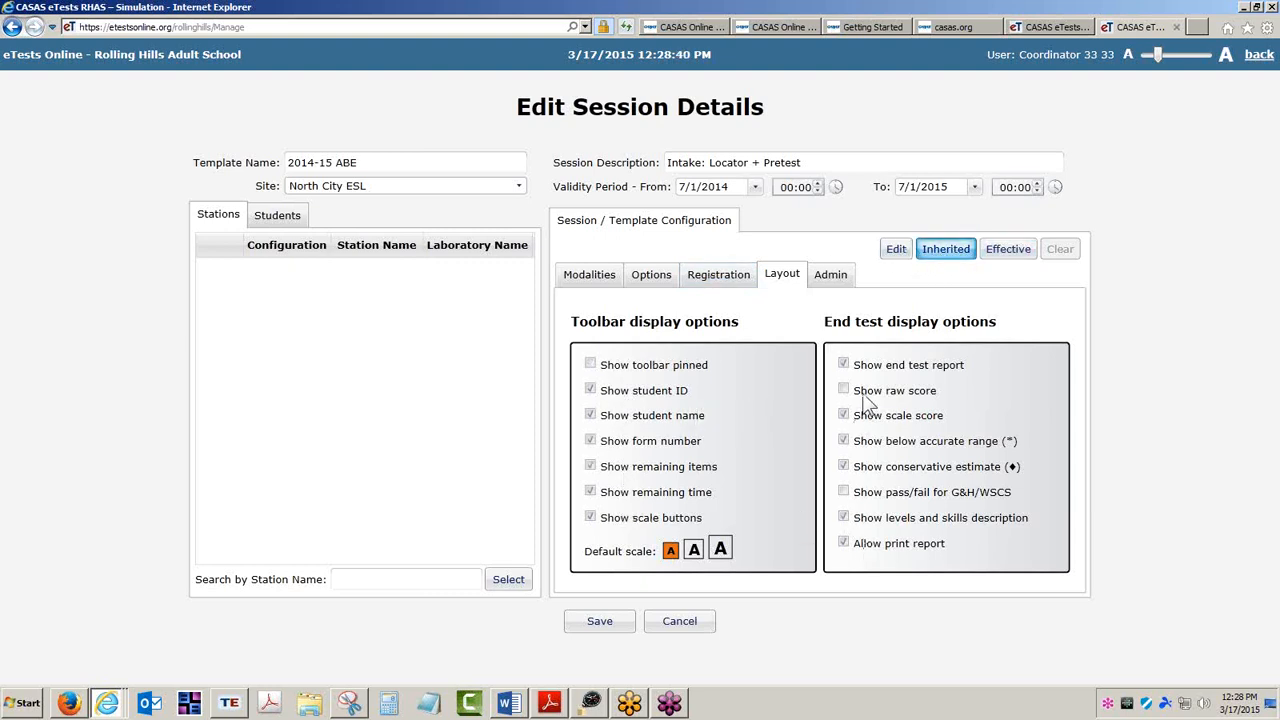
pyautogui.click(893, 251)
pyautogui.click(590, 365)
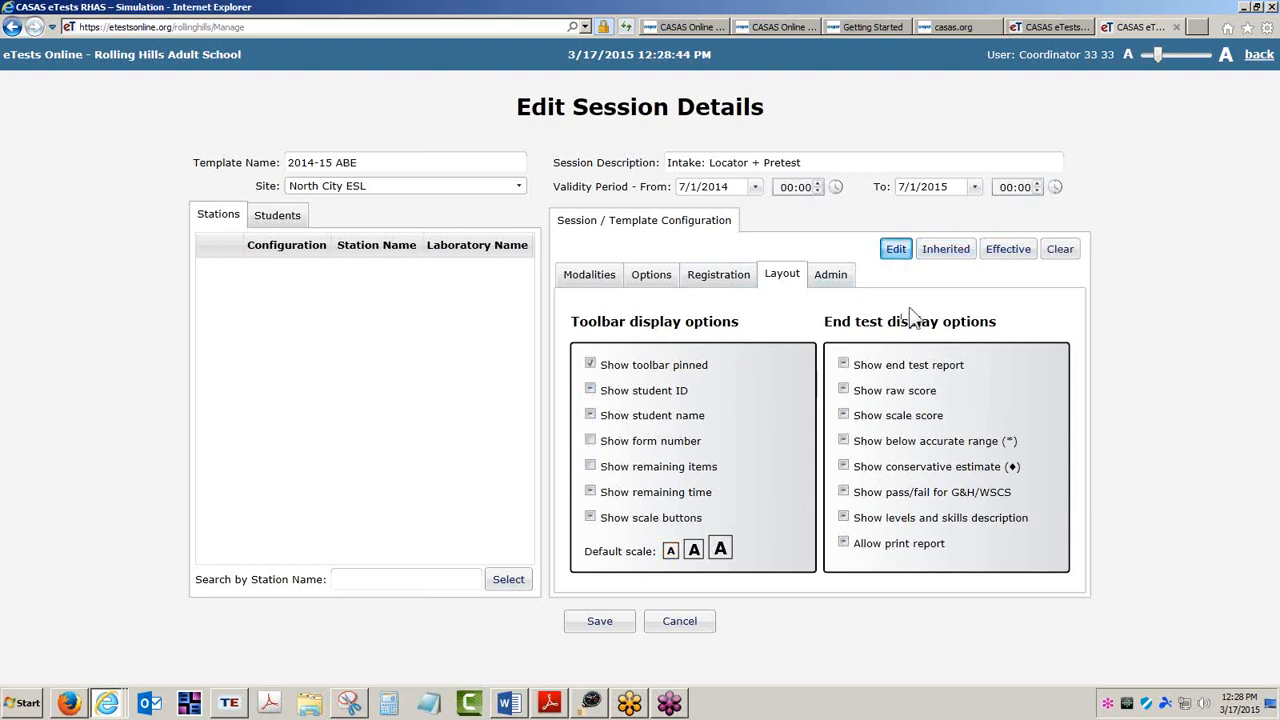
pyautogui.click(1005, 249)
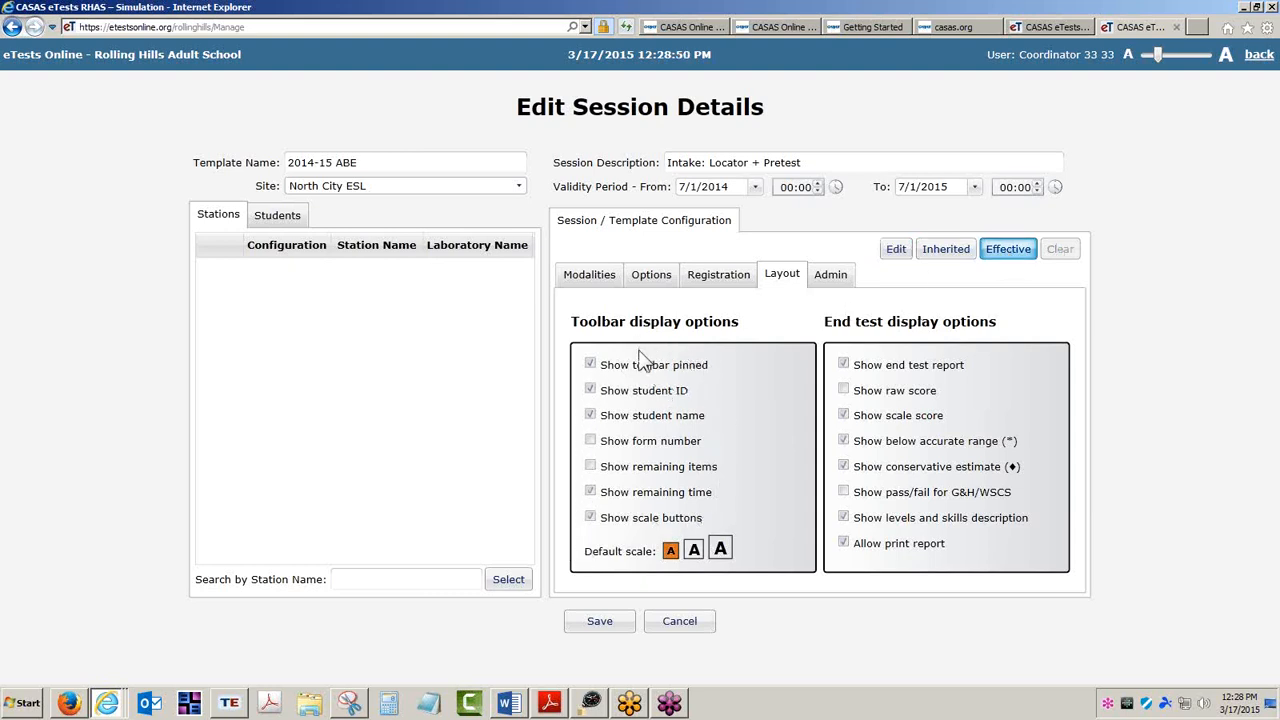
pyautogui.click(719, 280)
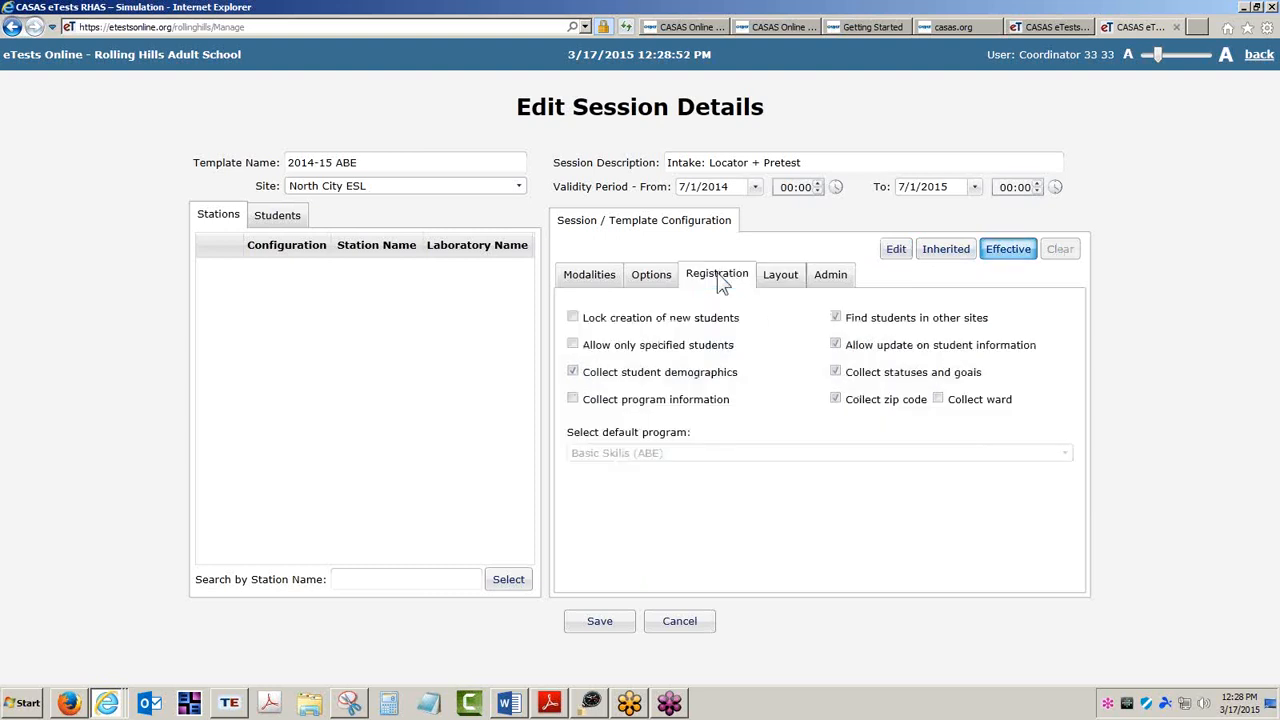
pyautogui.click(896, 250)
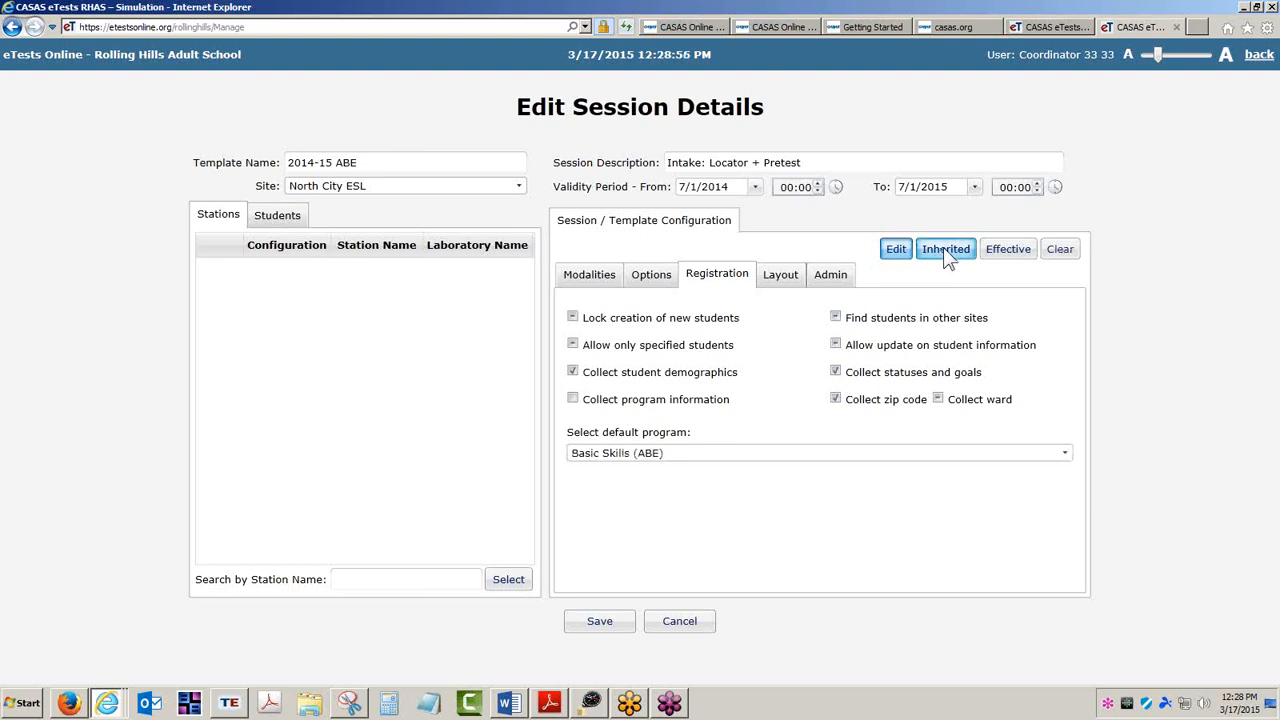
pyautogui.click(945, 250)
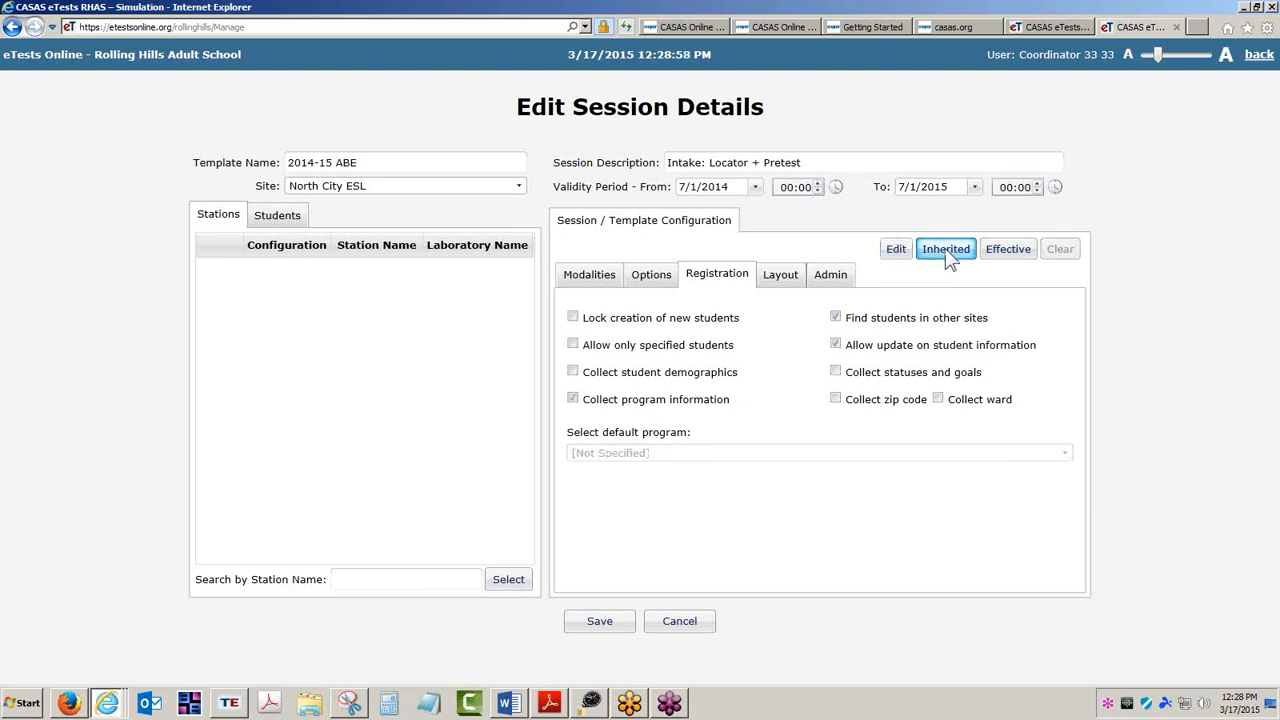
pyautogui.click(1003, 250)
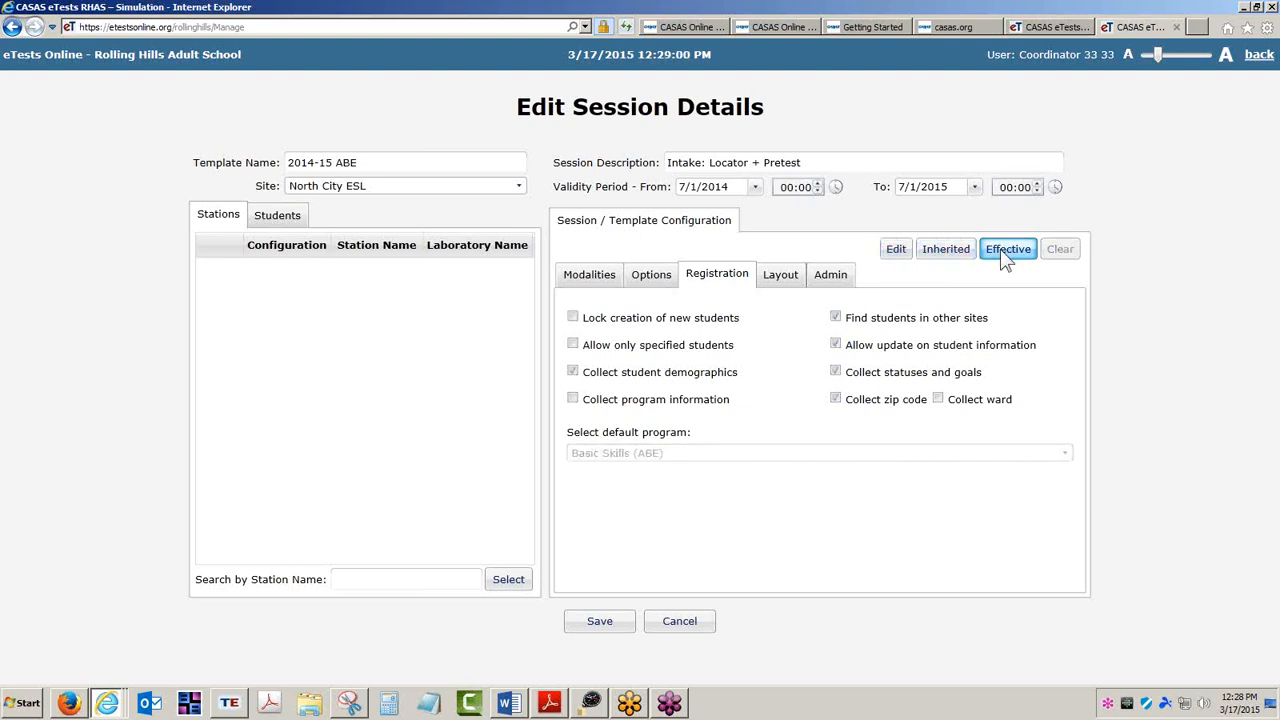
# Review the Options and Modalities settings, then save the Intake: Locator + Pretest session template.
pyautogui.click(657, 281)
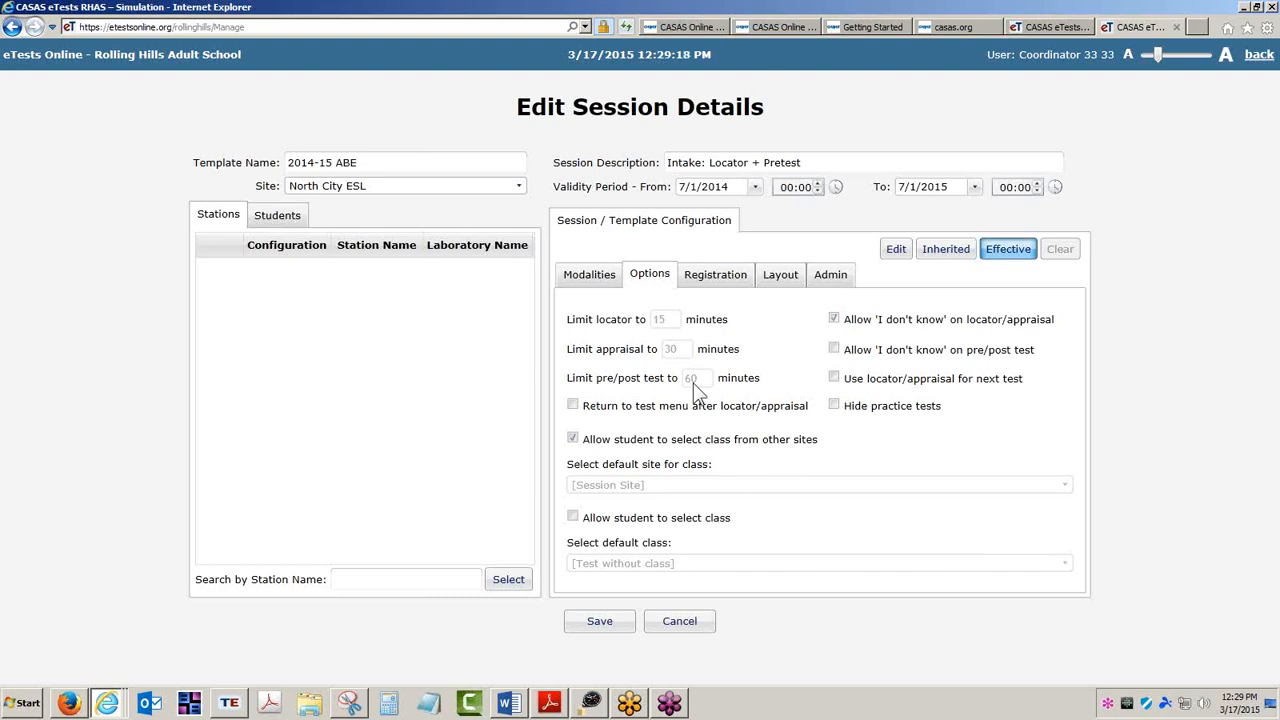
pyautogui.click(606, 280)
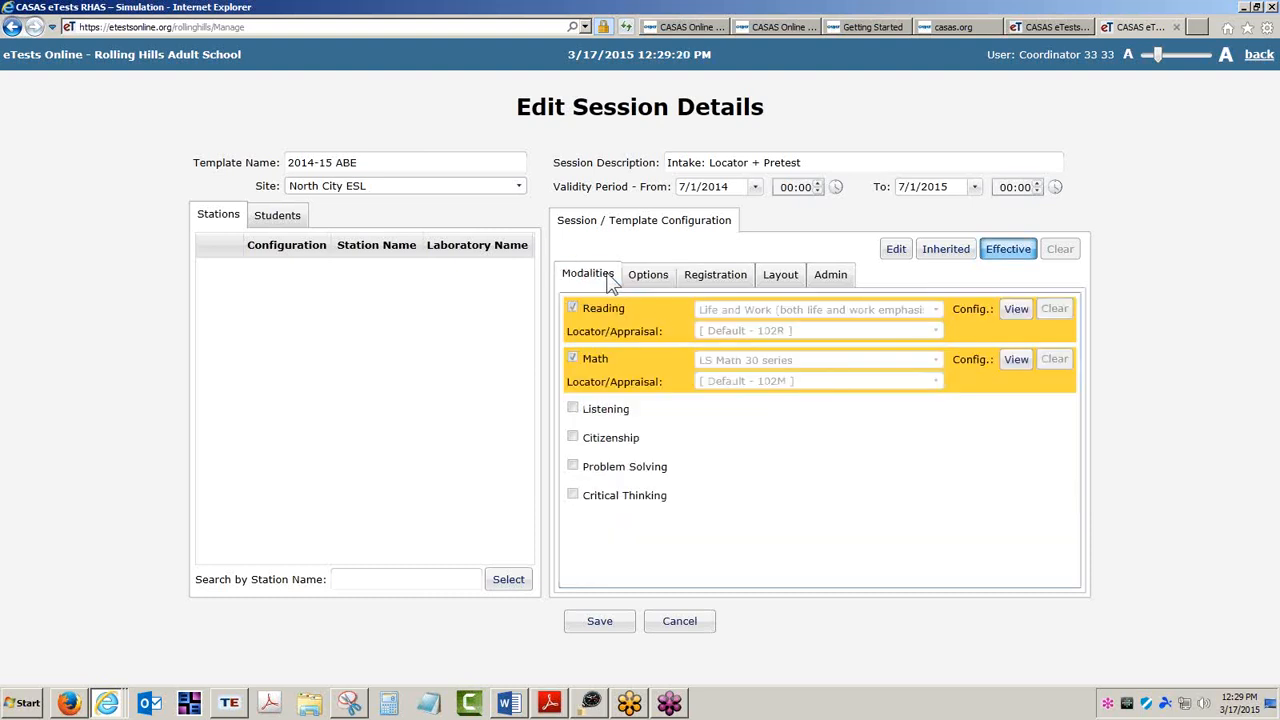
pyautogui.click(608, 621)
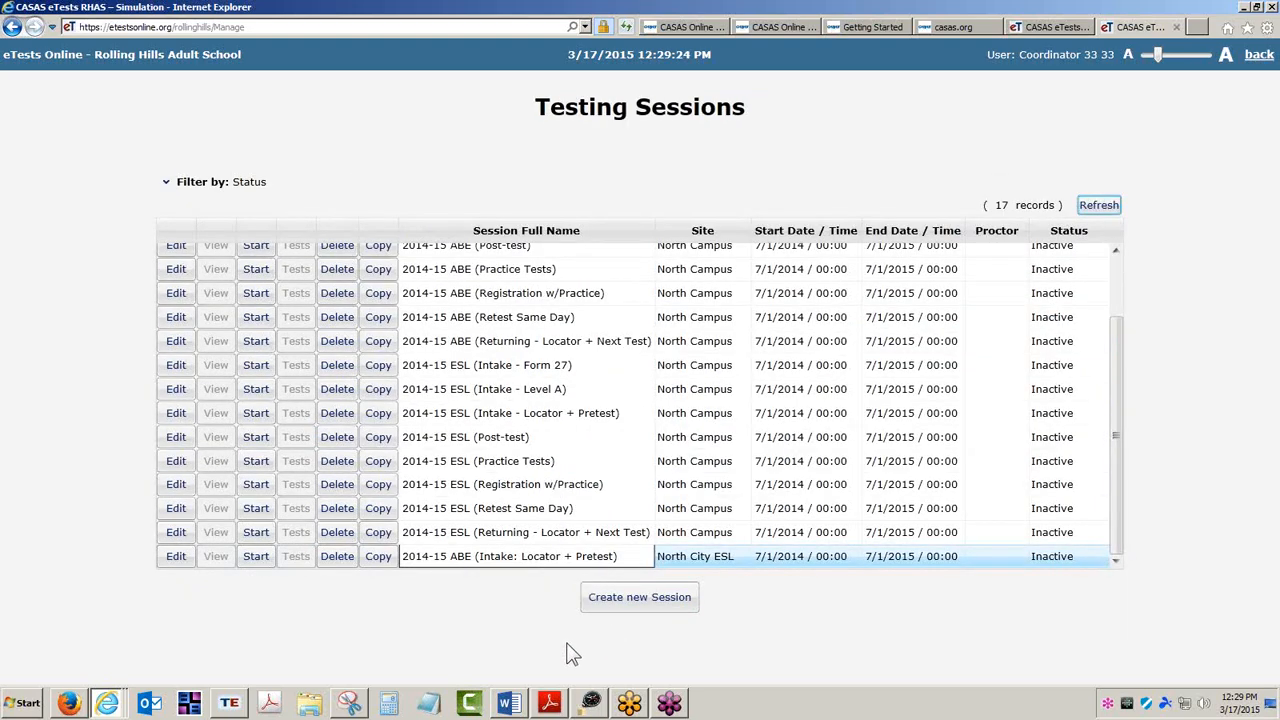
# Filter the testing sessions list to show only the North City ESL site.
pyautogui.click(166, 183)
pyautogui.click(538, 244)
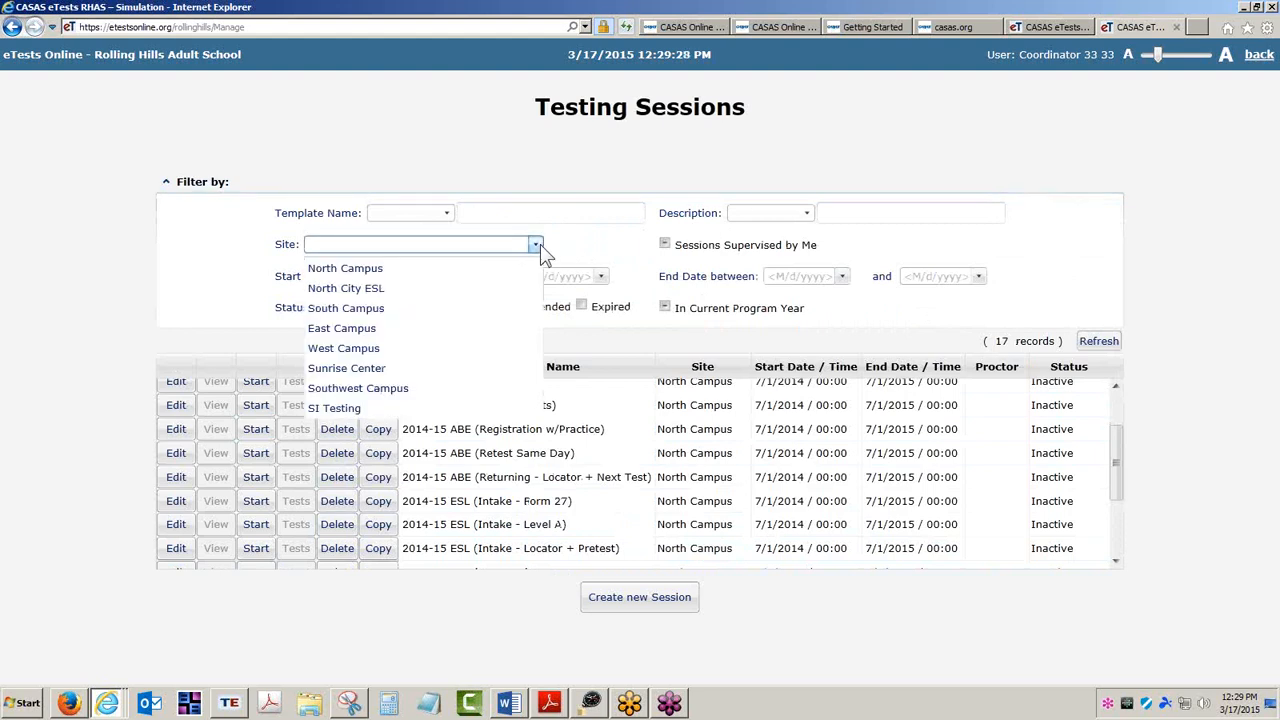
pyautogui.click(392, 287)
pyautogui.click(1096, 343)
pyautogui.click(167, 181)
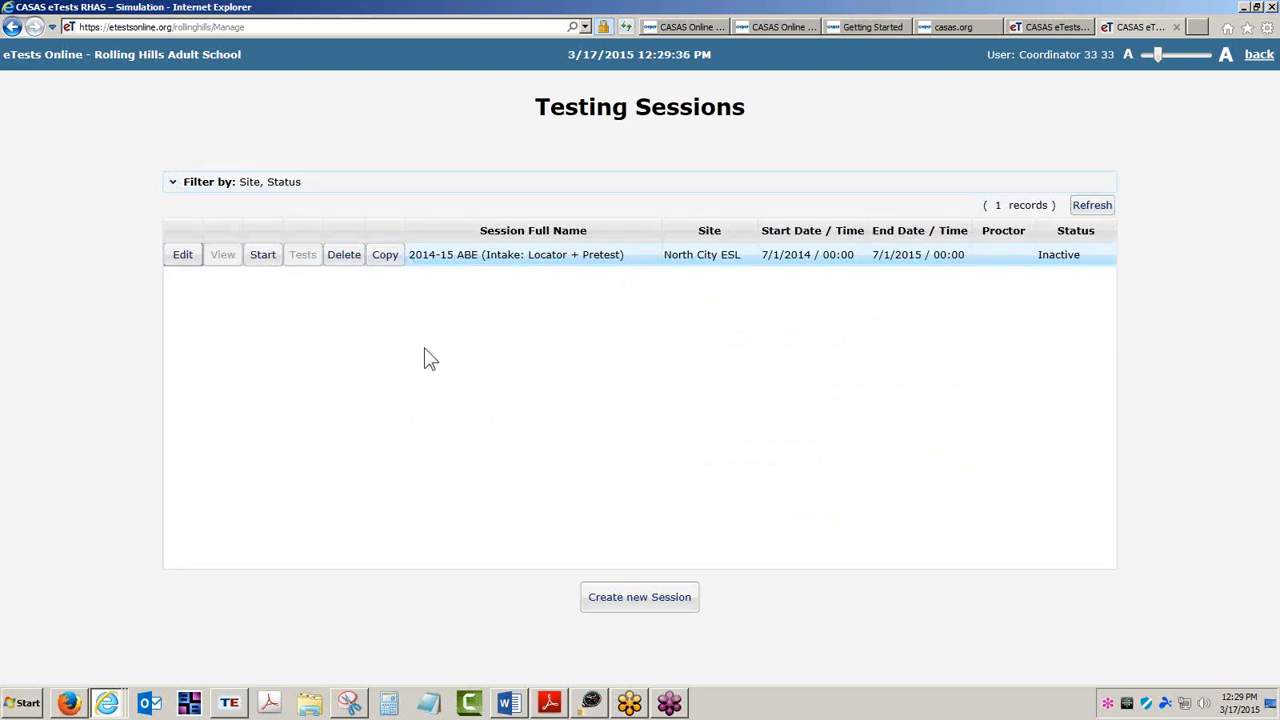
# Copy the Intake: Locator + Pretest session and set the copy's description to Post-test.
pyautogui.click(388, 256)
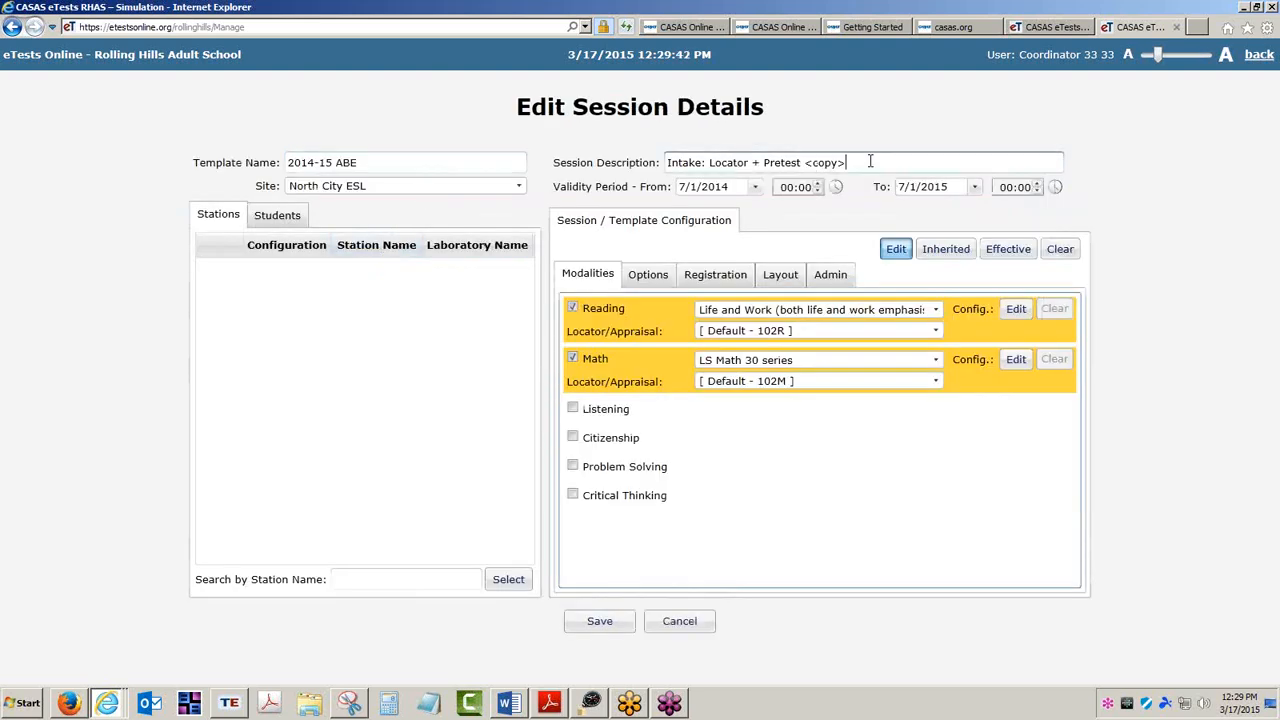
pyautogui.moveTo(870, 162); pyautogui.dragTo(558, 195)
pyautogui.write('Post-')
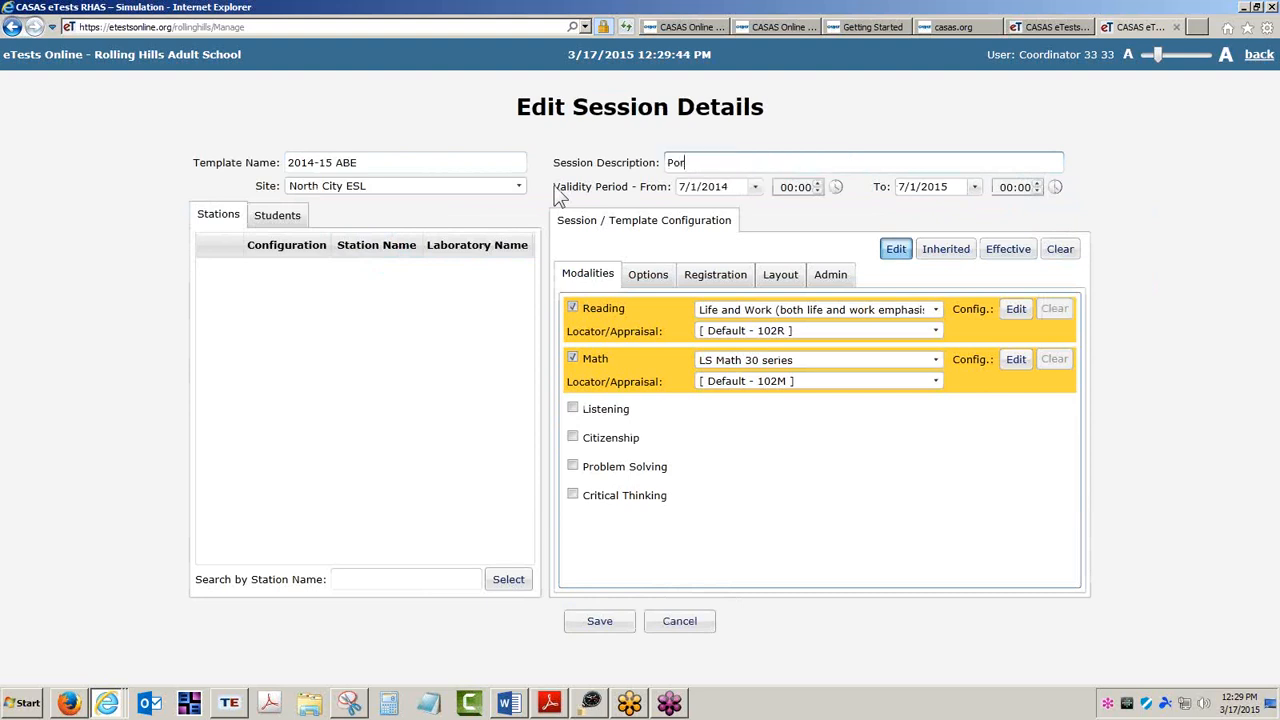
pyautogui.write('test')
# In the Post-test copy, hide practice tests and lock creation of new students, then save the session.
pyautogui.click(645, 274)
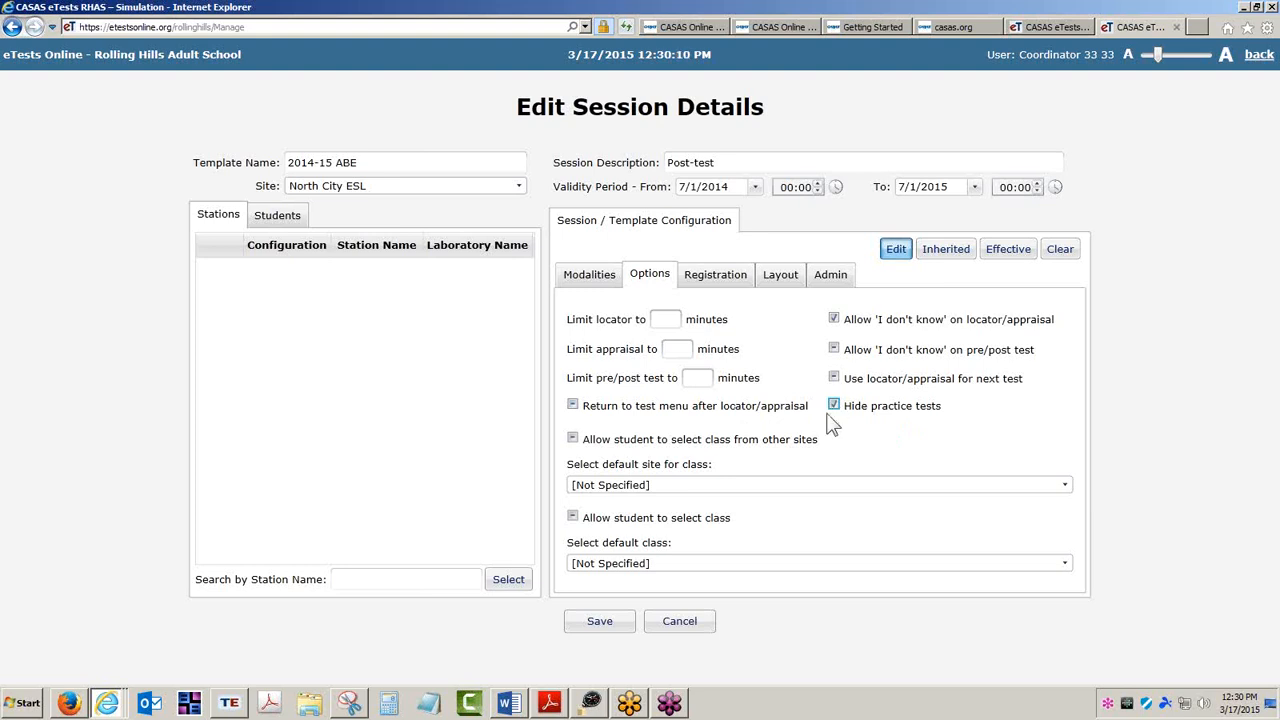
pyautogui.click(724, 279)
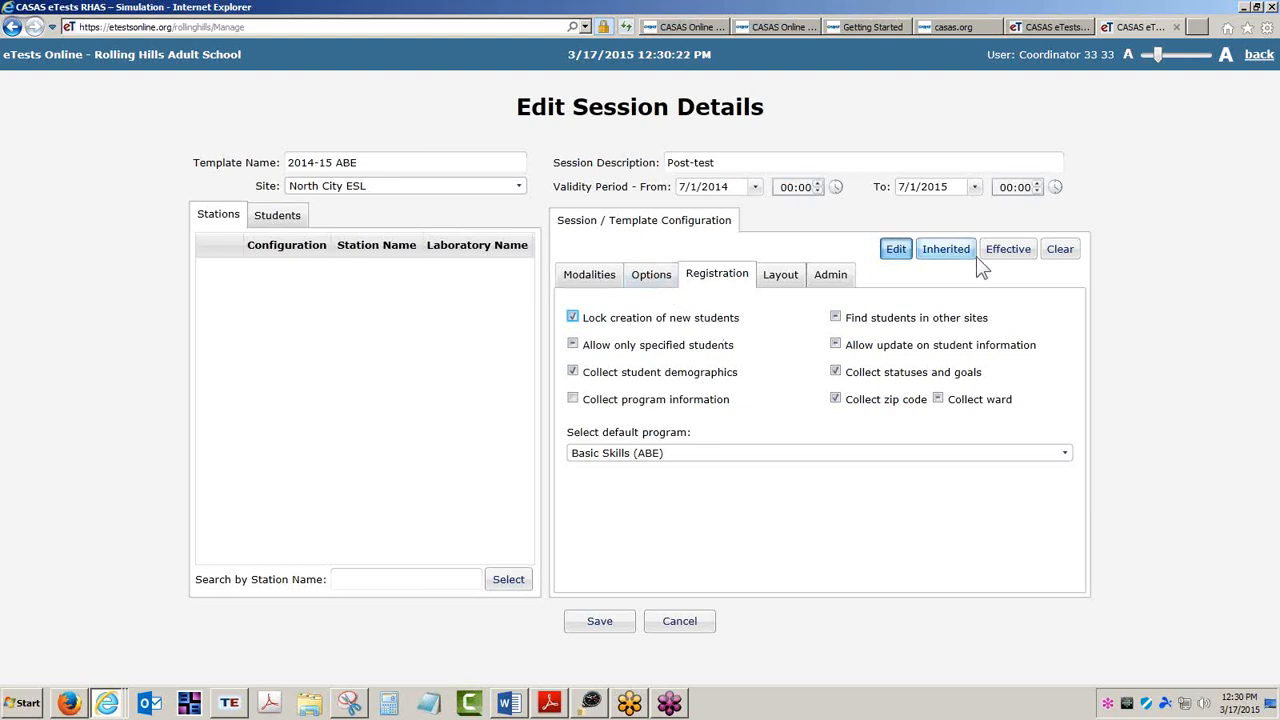
pyautogui.click(1007, 249)
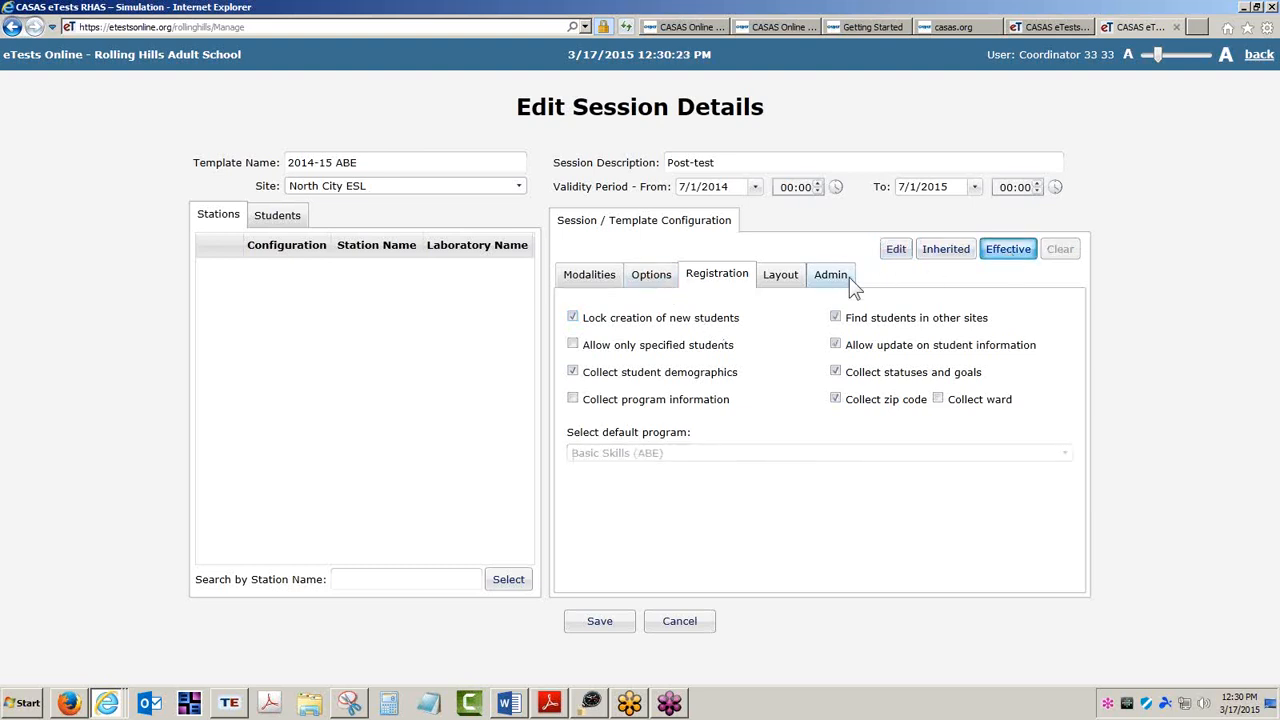
pyautogui.click(662, 282)
pyautogui.click(596, 282)
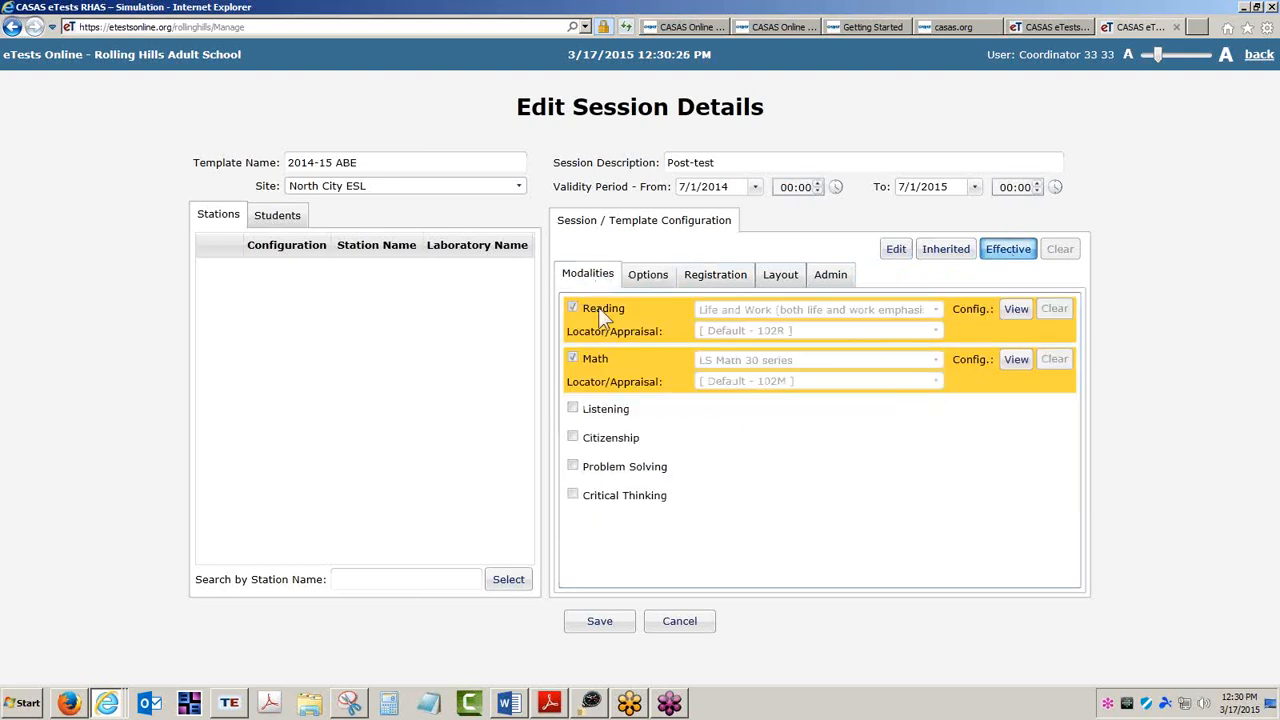
pyautogui.click(618, 621)
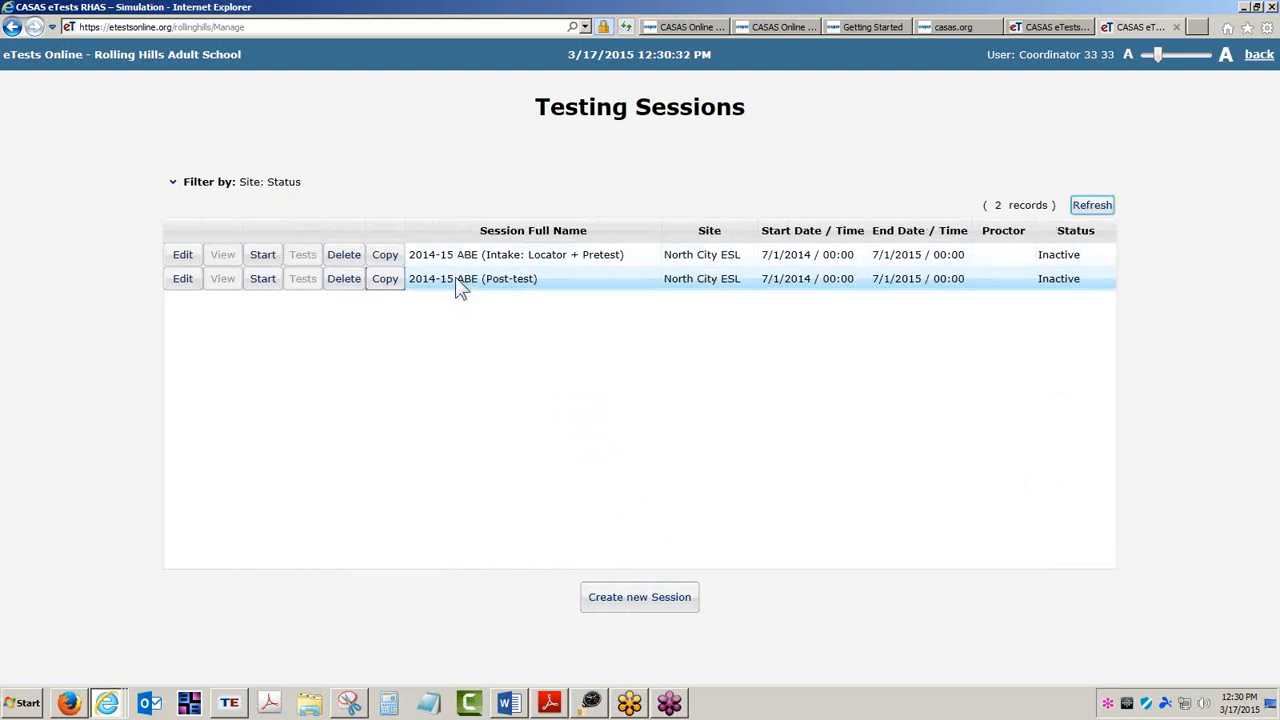
# Copy the Post-test session and set the copy's description to Retest Same Day.
pyautogui.click(386, 279)
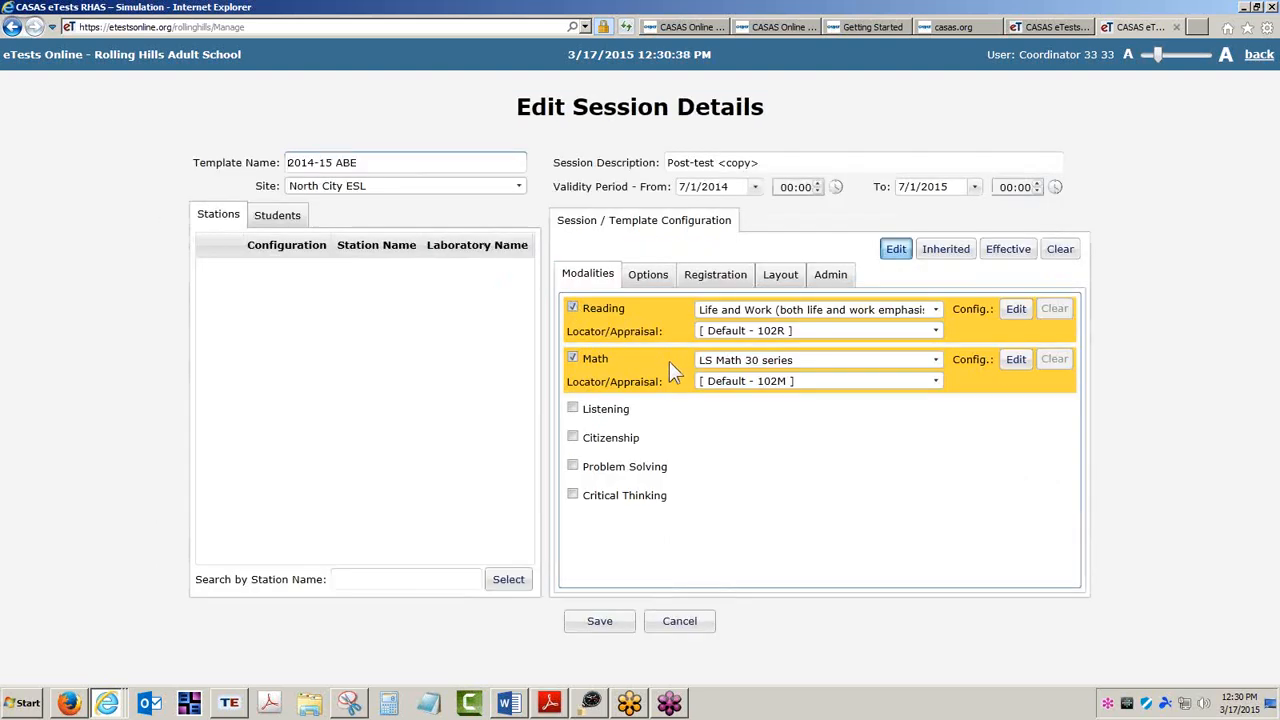
pyautogui.moveTo(760, 164); pyautogui.dragTo(597, 172)
pyautogui.write('Rest')
pyautogui.press('BackSpace')
pyautogui.press('BackSpace')
pyautogui.press('BackSpace')
pyautogui.write('ete')
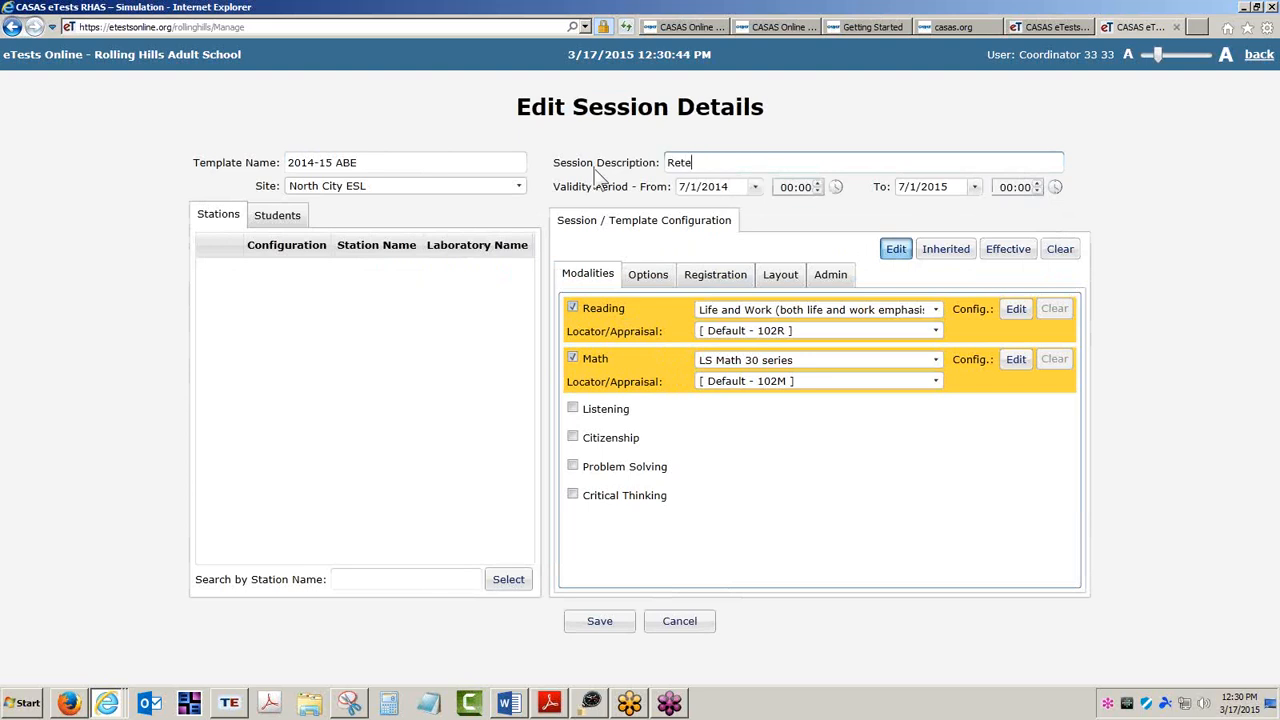
pyautogui.write('st Same Day')
# Set days between tests of the same modality to 0 and save the Retest Same Day session.
pyautogui.click(828, 273)
pyautogui.click(810, 390)
pyautogui.write('0')
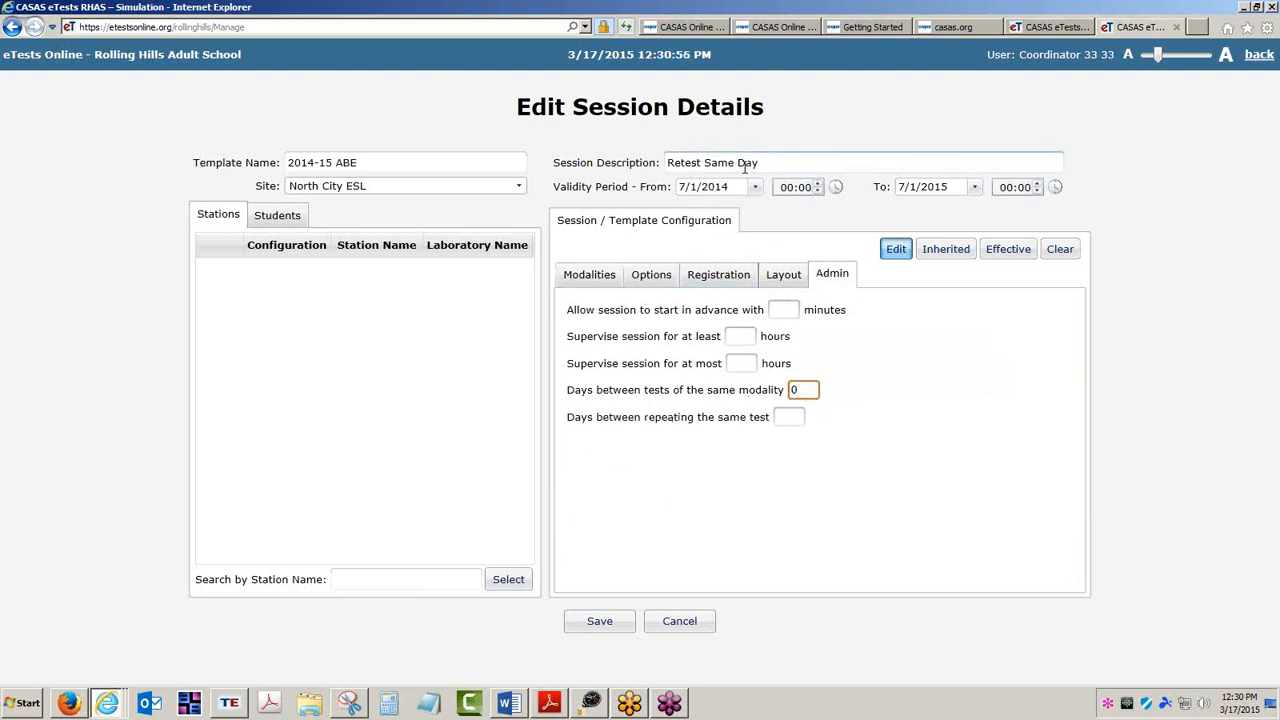
pyautogui.click(962, 256)
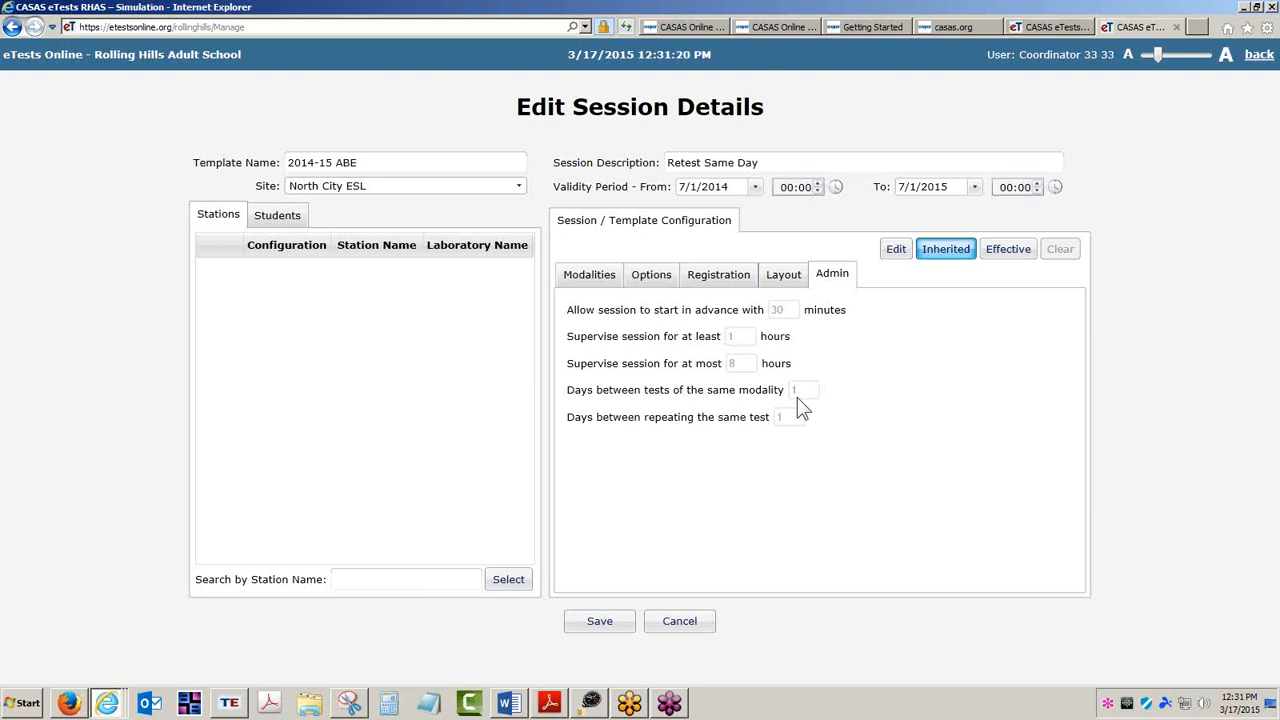
pyautogui.click(617, 622)
# Copy the Post-test session and set the copy's description to Returning - Locator + Next Test.
pyautogui.click(384, 280)
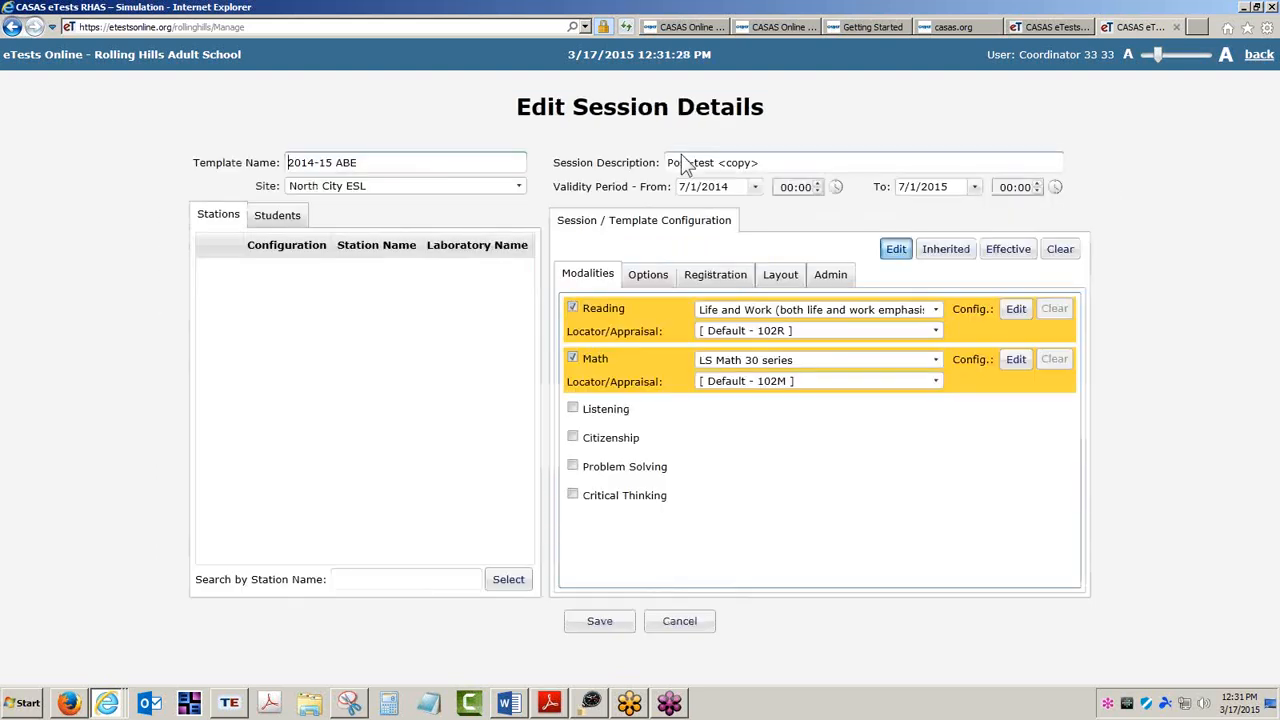
pyautogui.moveTo(770, 161); pyautogui.dragTo(555, 195)
pyautogui.write('Re')
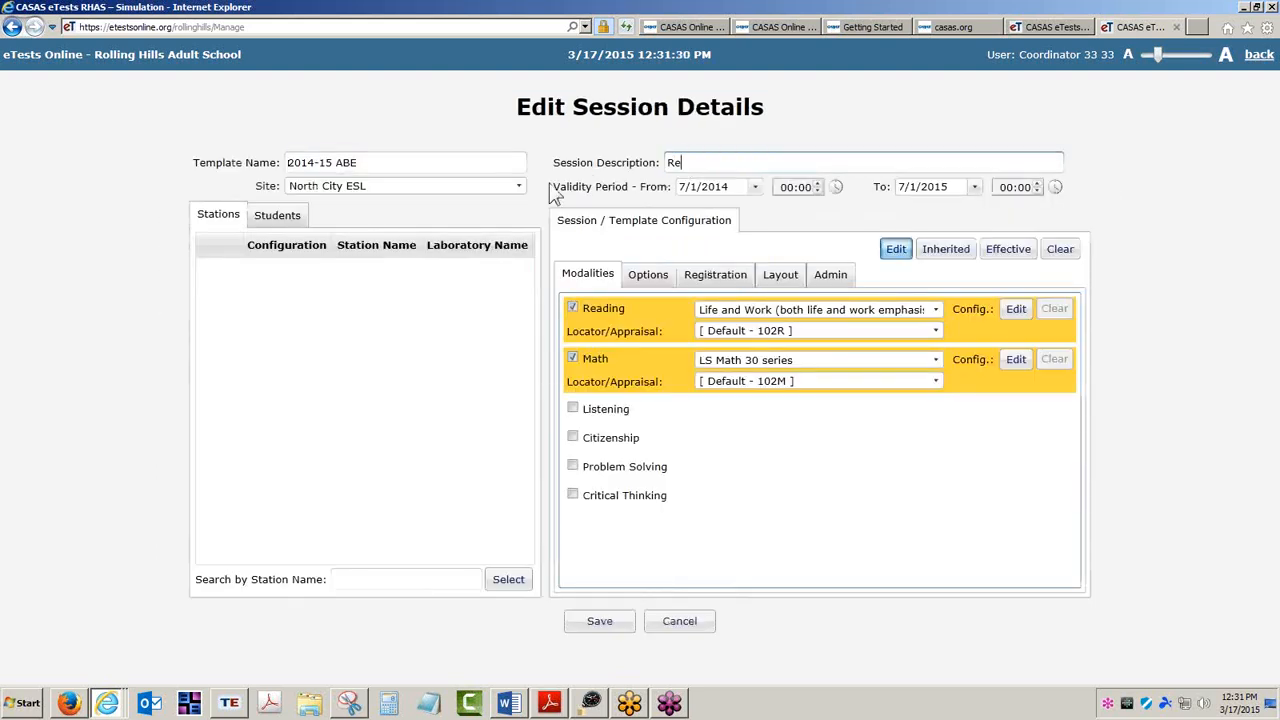
pyautogui.write('turning - Locator - Next Test')
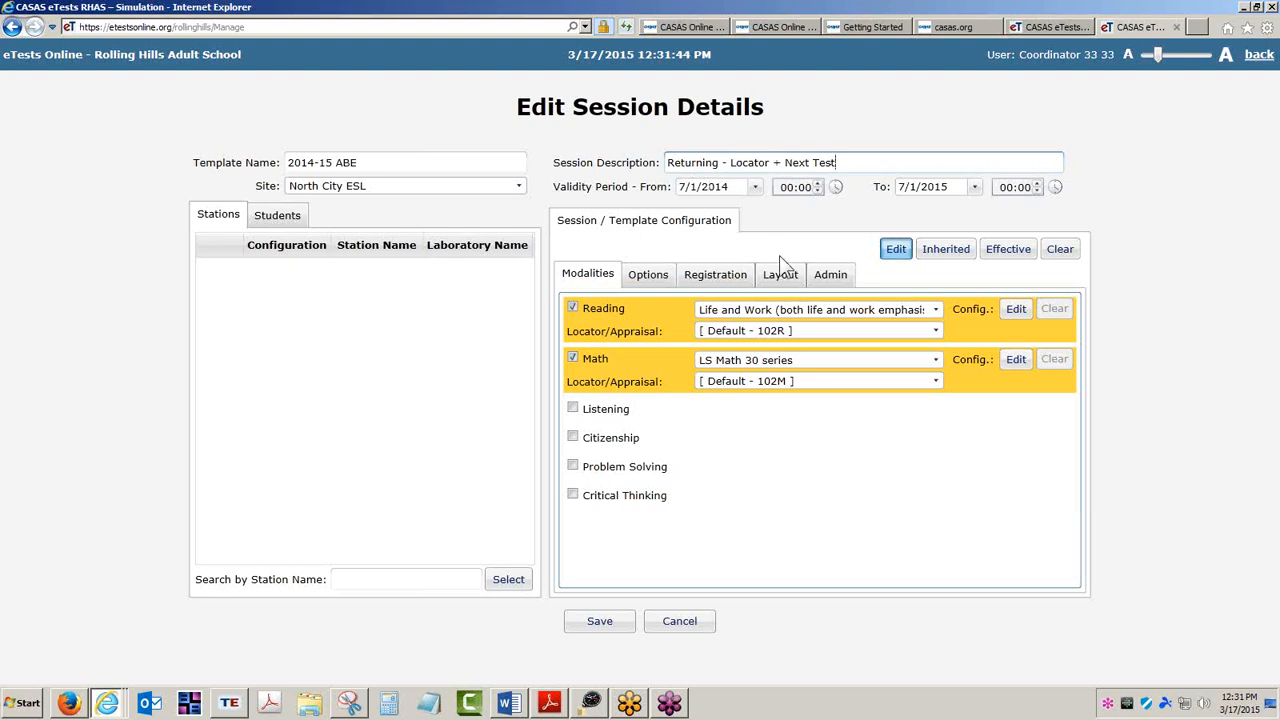
# Turn on Use locator/appraisal for next test and save the Returning session.
pyautogui.click(650, 277)
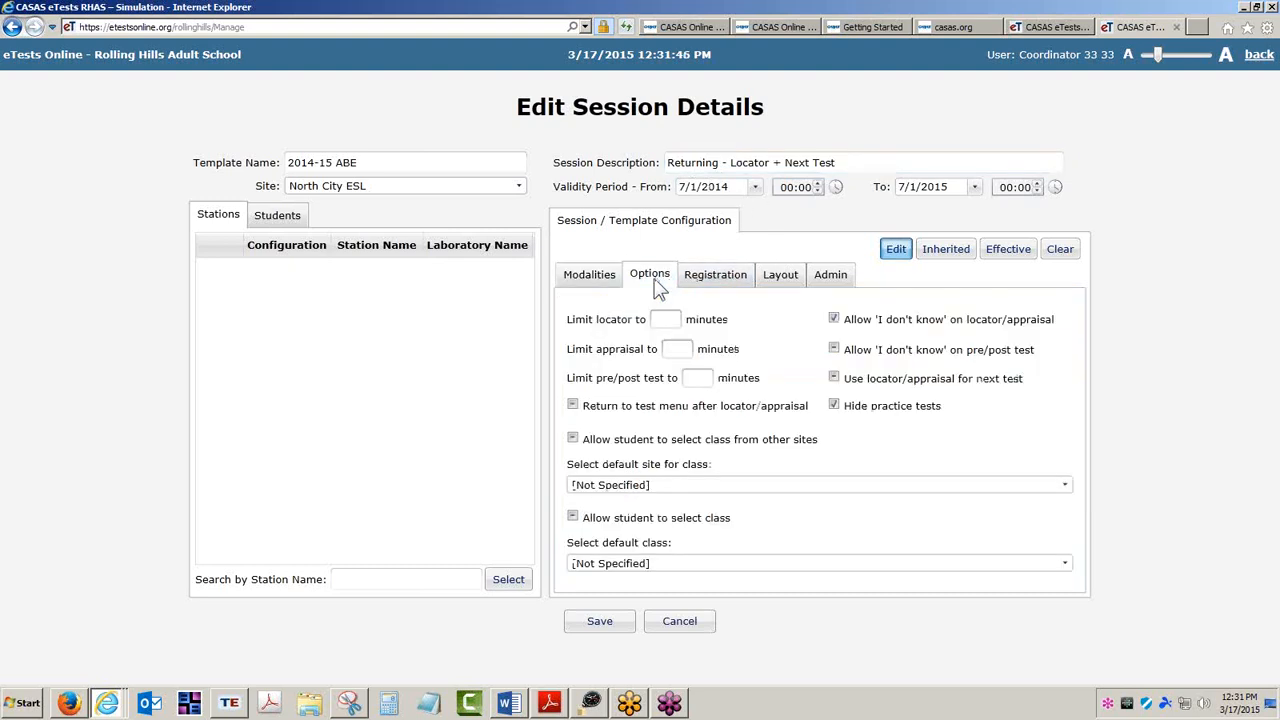
pyautogui.click(836, 379)
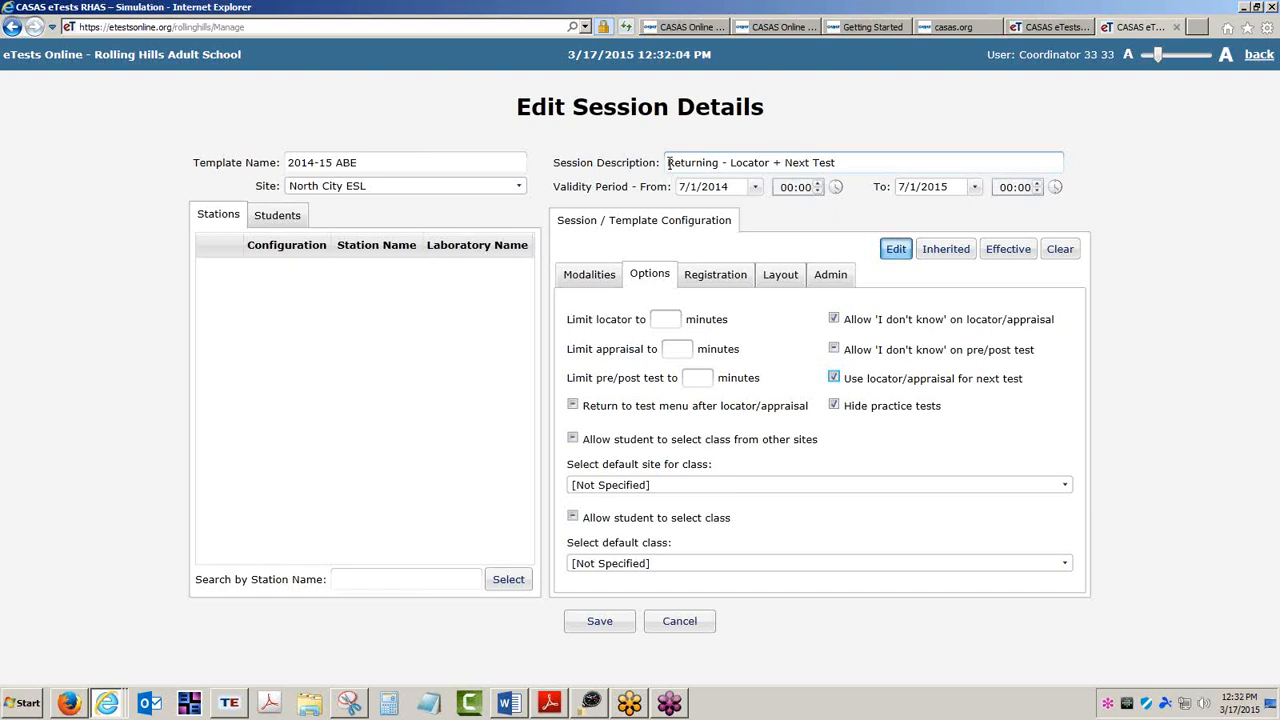
pyautogui.moveTo(669, 163); pyautogui.dragTo(720, 162)
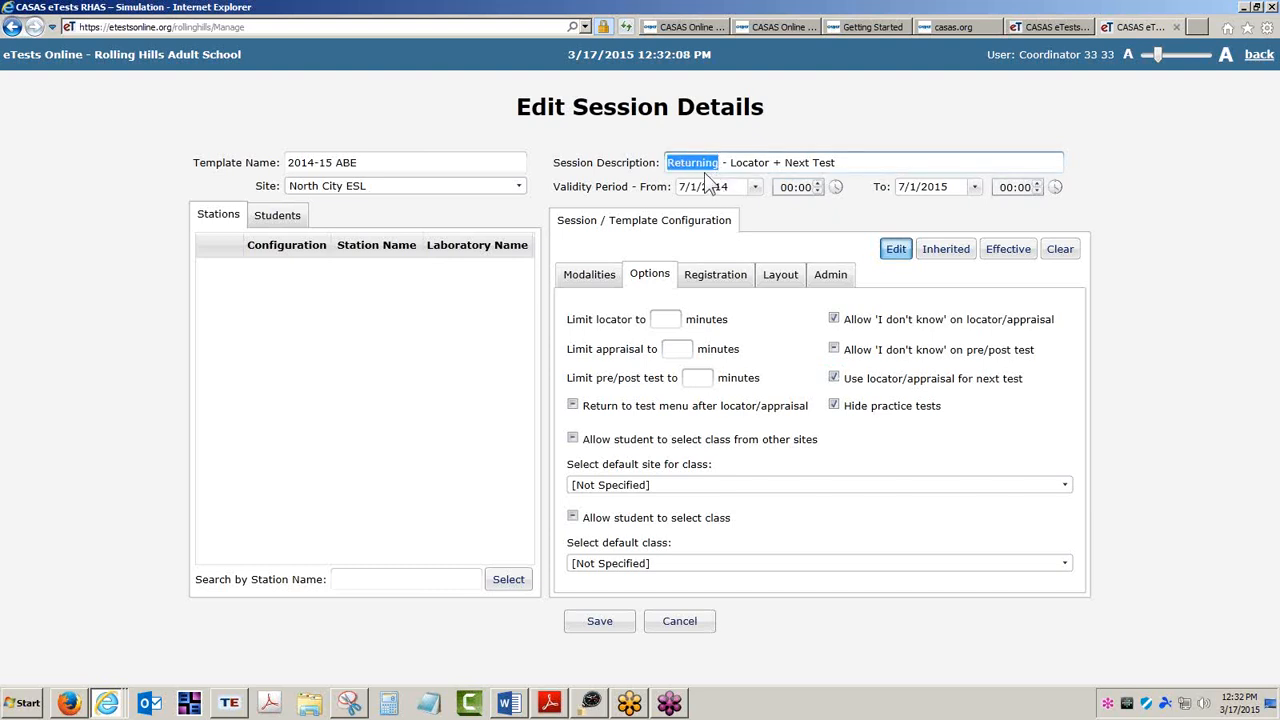
pyautogui.click(601, 618)
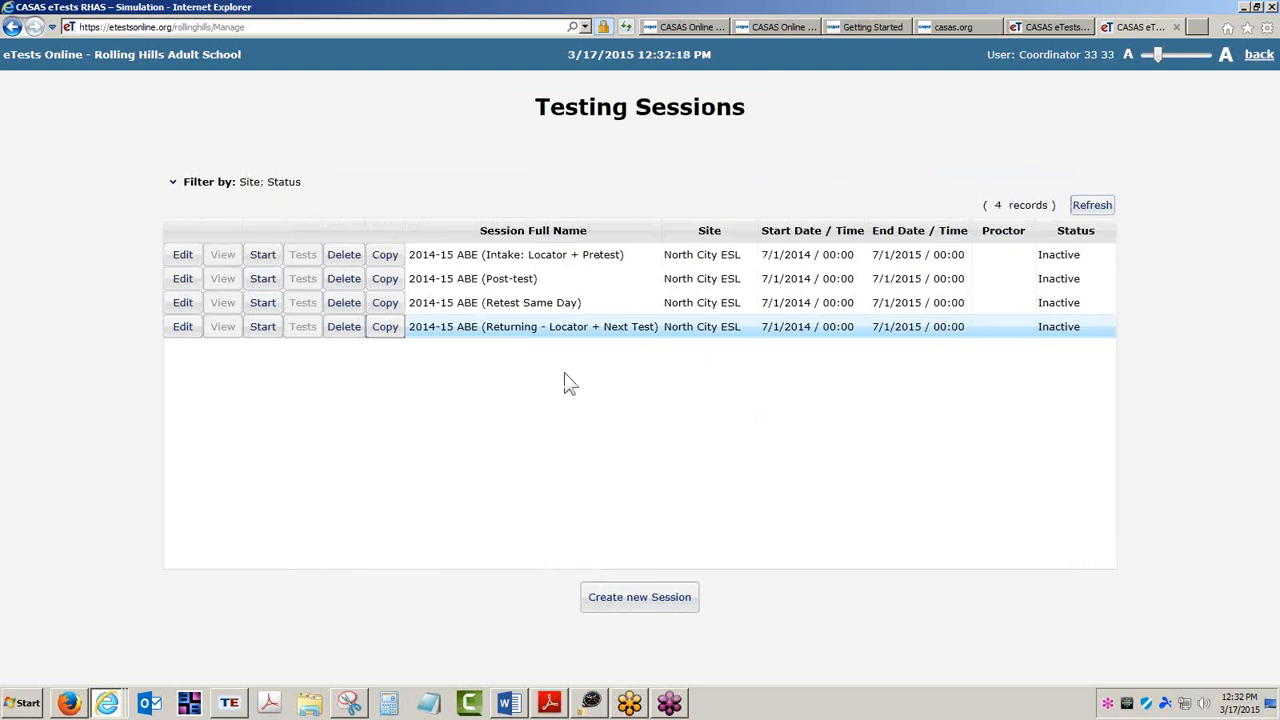
# Review the four 2014-15 ABE sessions in the testing sessions list.
pyautogui.click(555, 259)
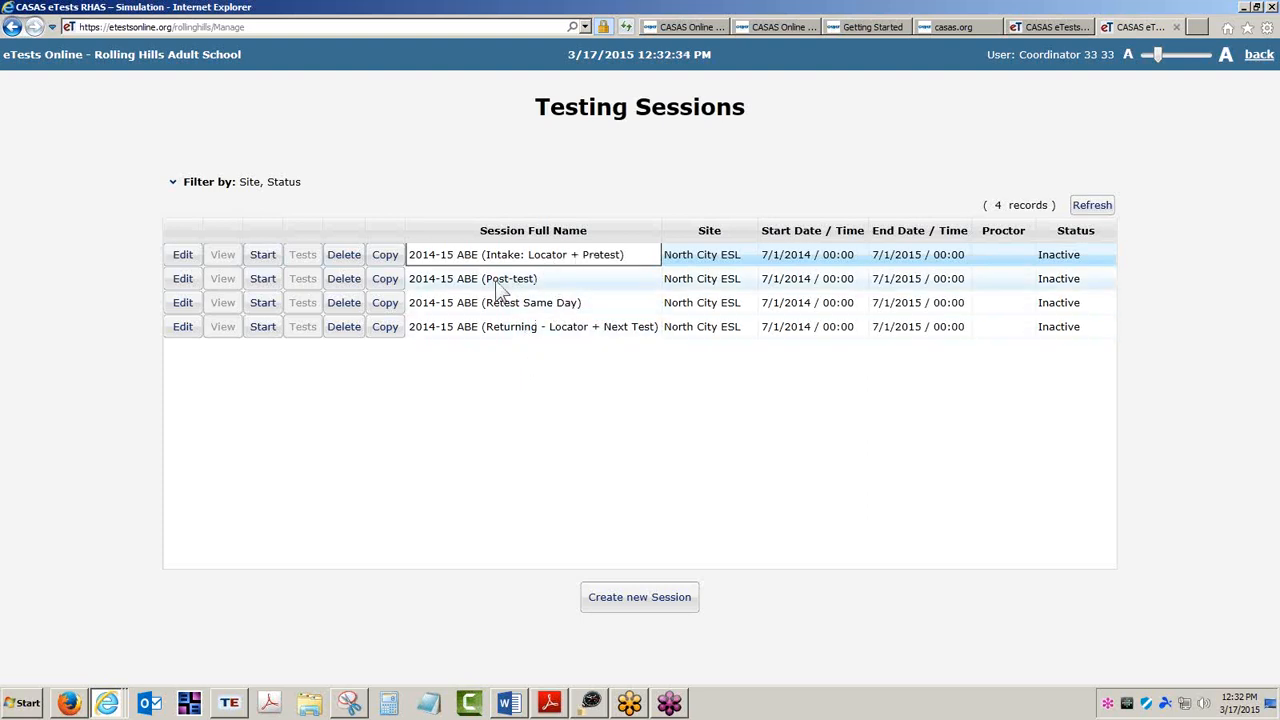
pyautogui.click(531, 303)
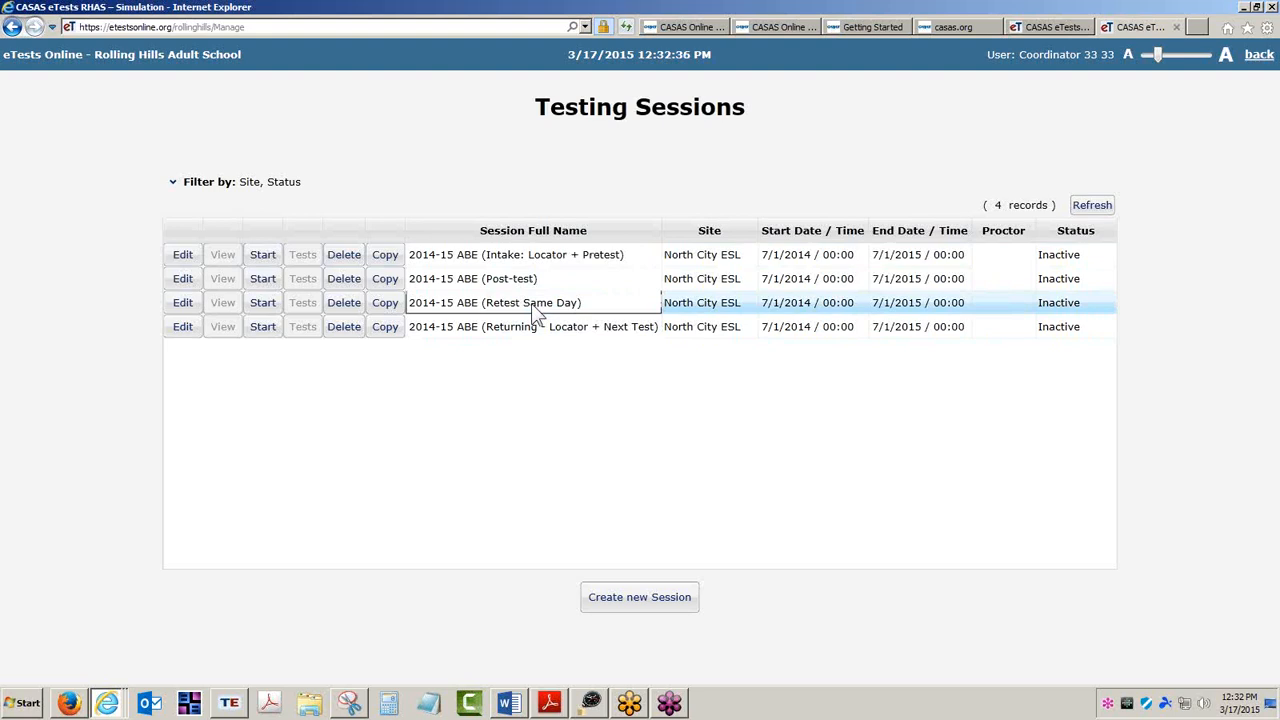
pyautogui.click(543, 331)
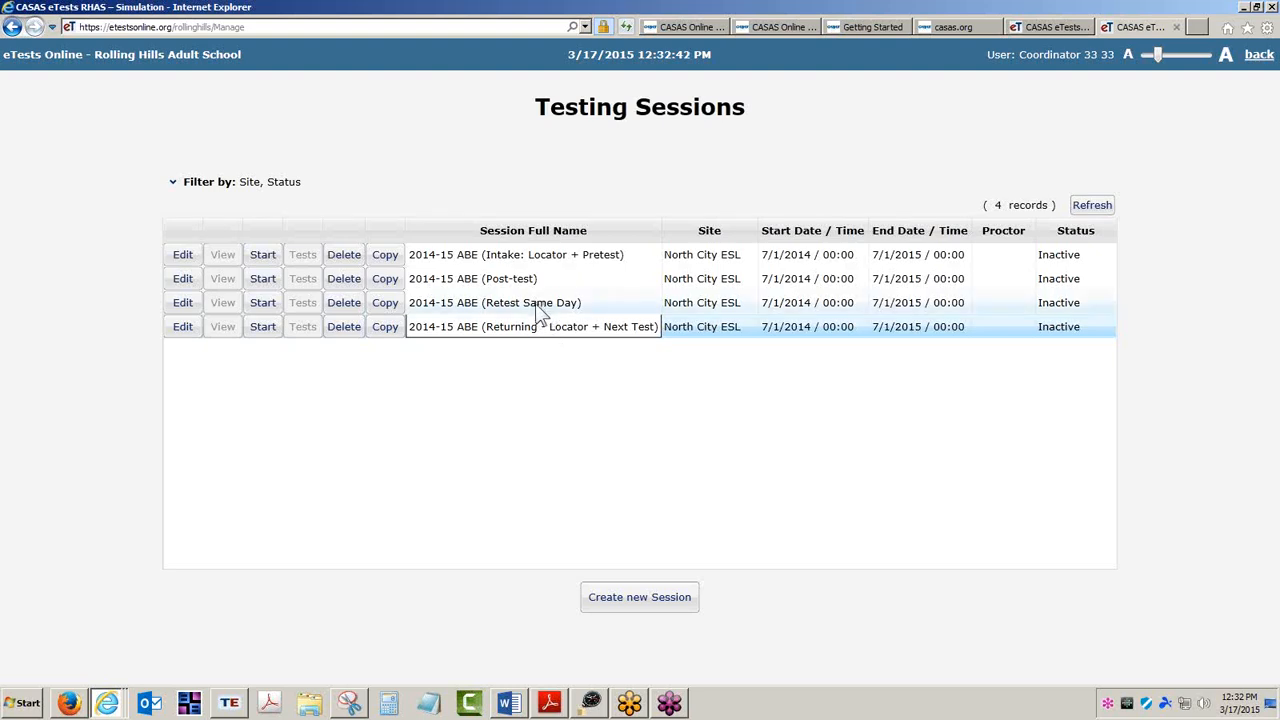
pyautogui.click(537, 309)
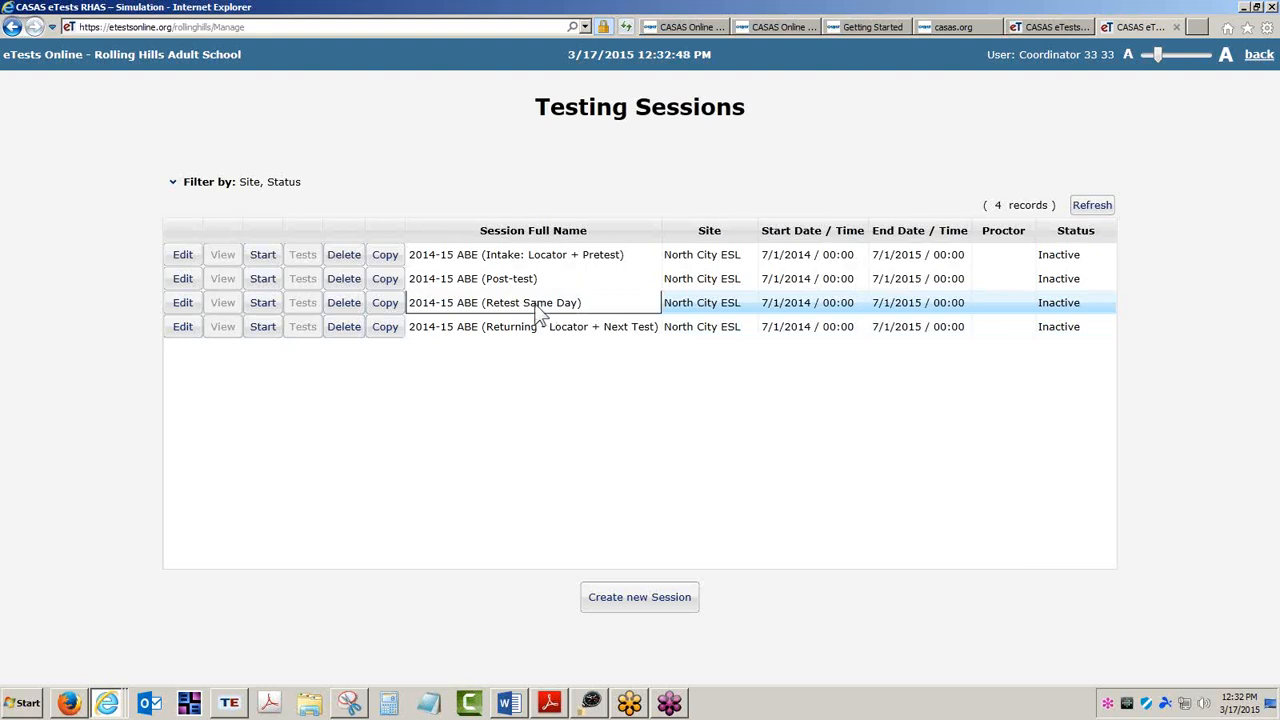
pyautogui.click(537, 337)
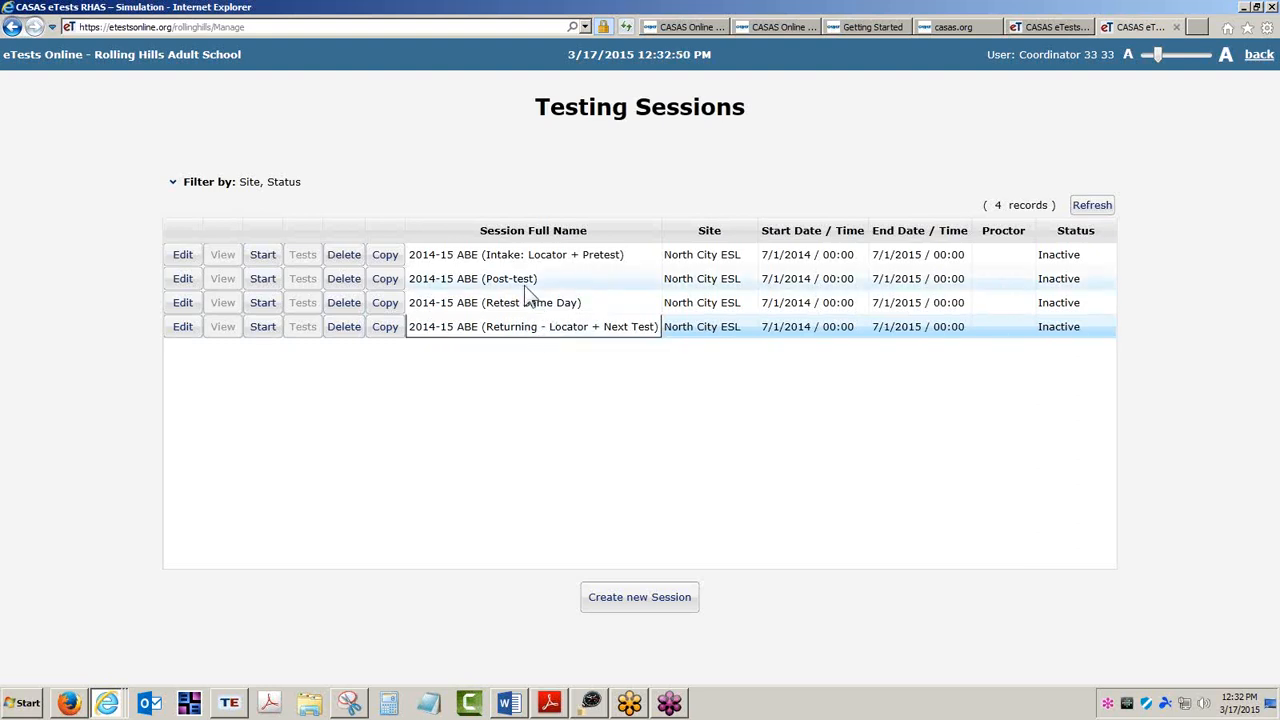
pyautogui.click(556, 262)
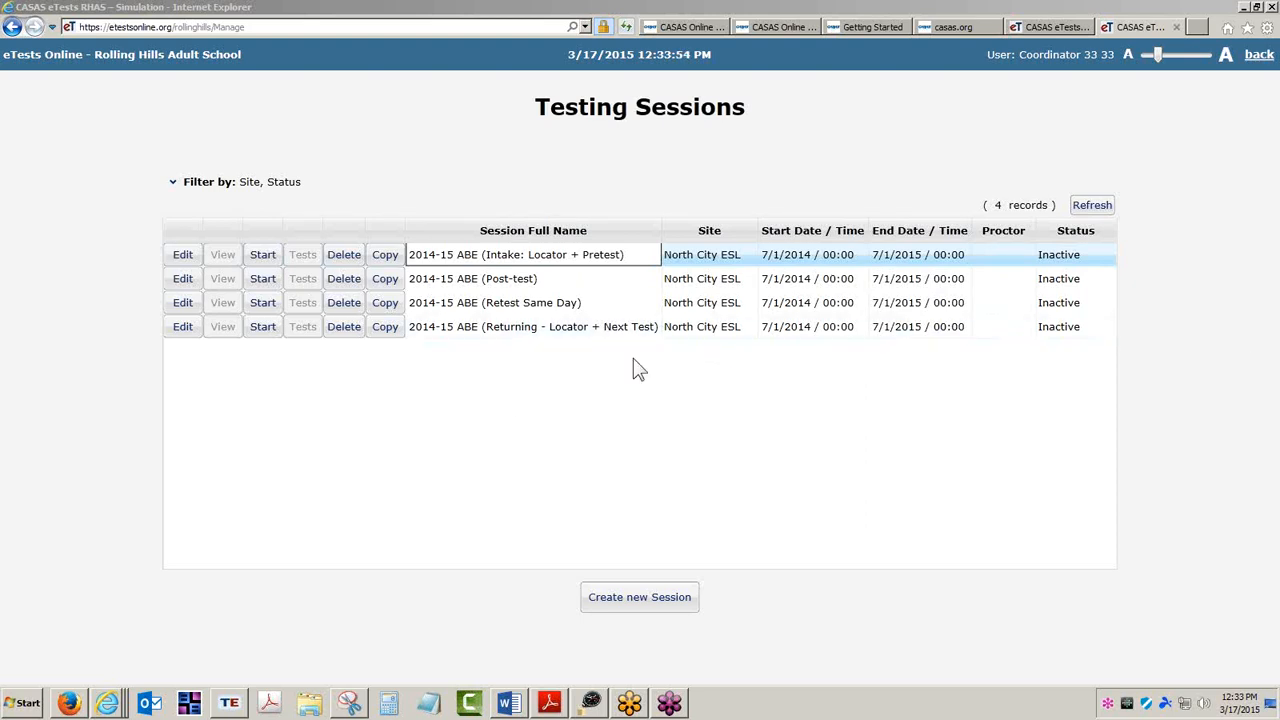
pyautogui.click(622, 334)
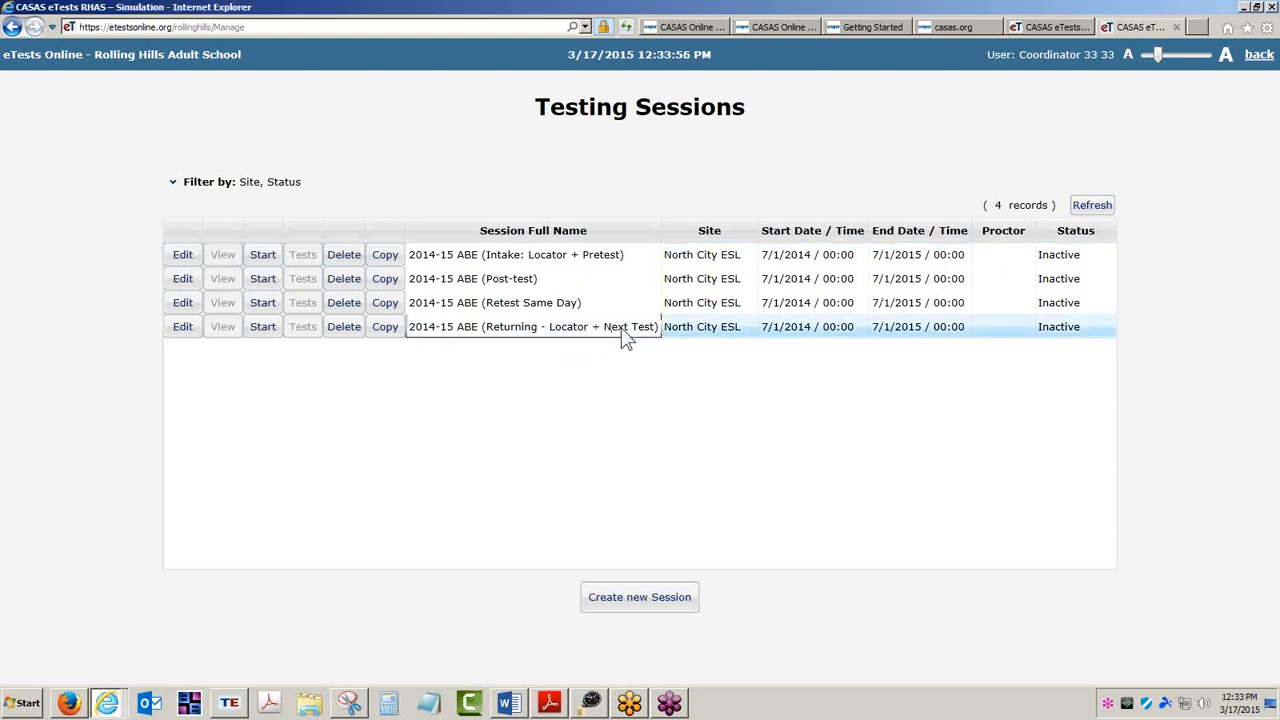
pyautogui.click(533, 310)
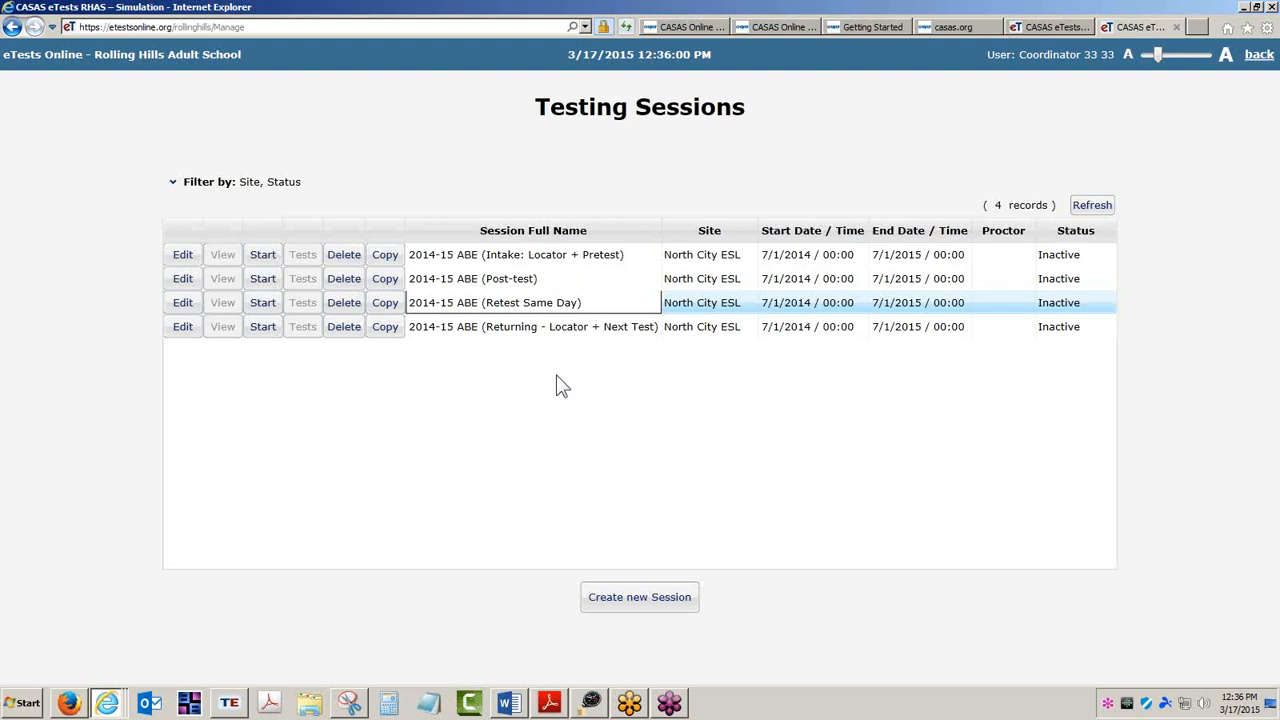
# Open the ET Help Documentation page on casas.org and locate the CASAS eTests Online Guide link.
pyautogui.click(890, 27)
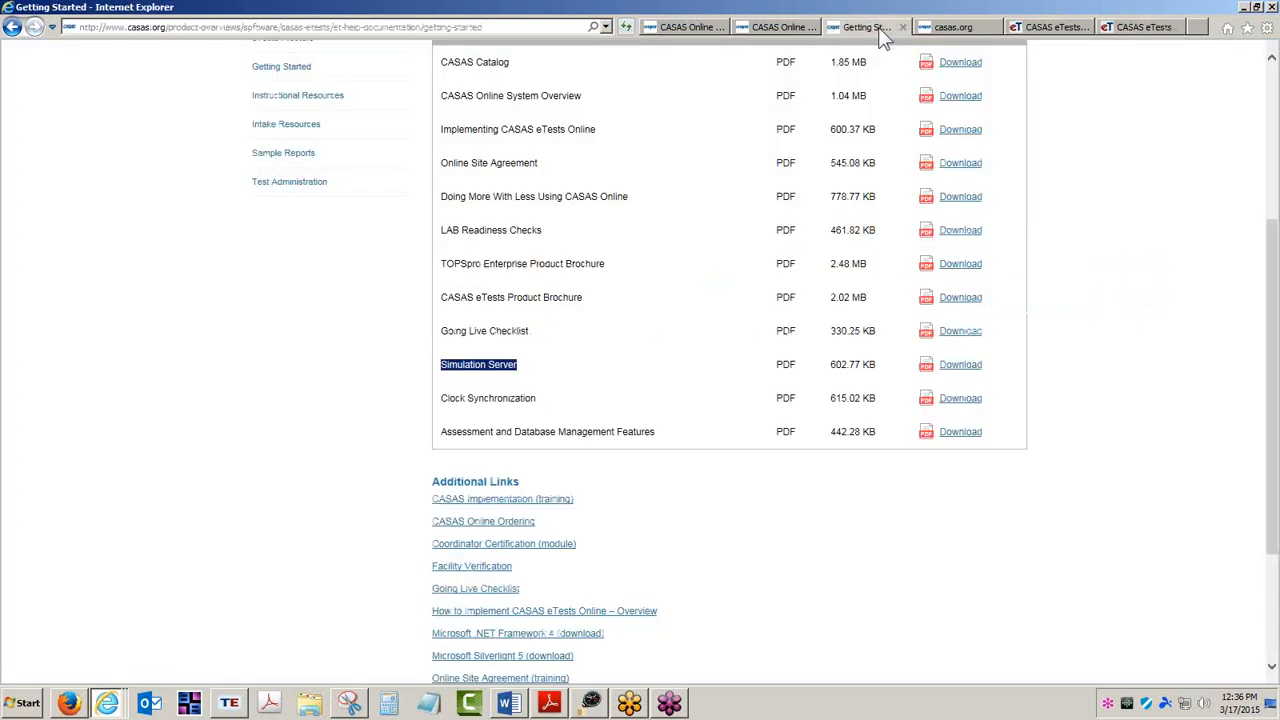
pyautogui.click(1208, 466)
pyautogui.scroll(3, 1208, 466)
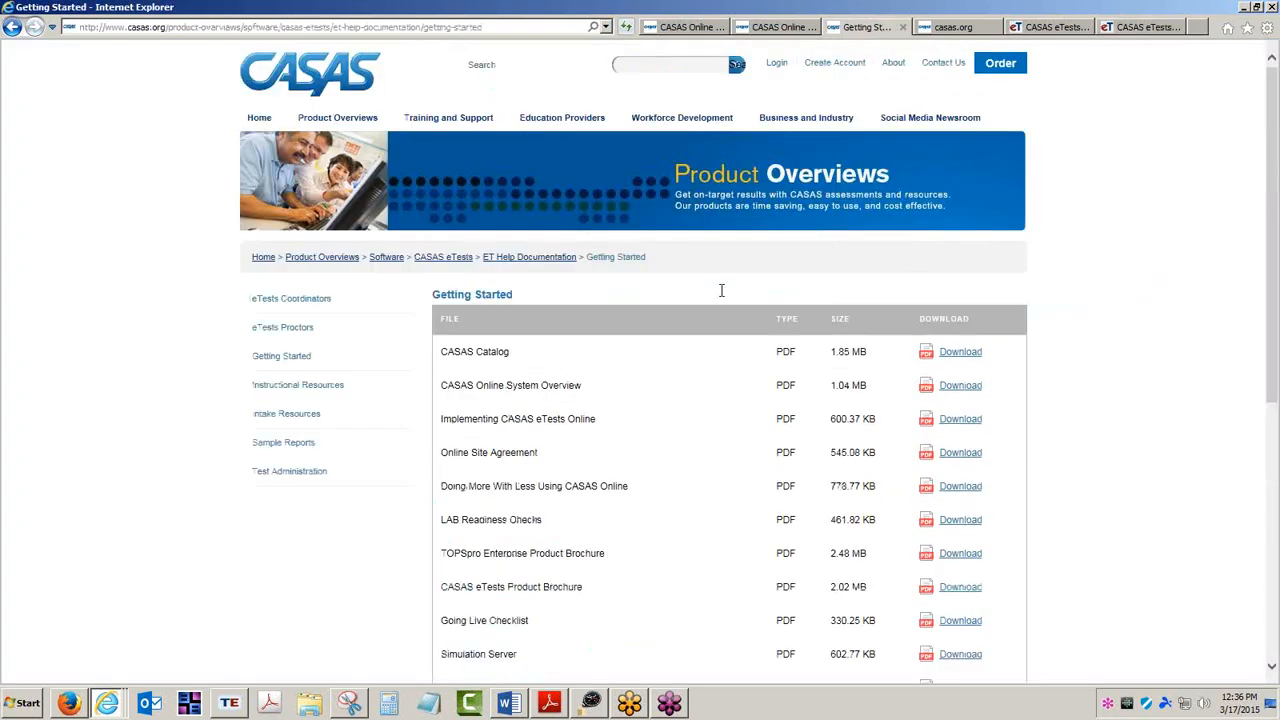
pyautogui.click(450, 126)
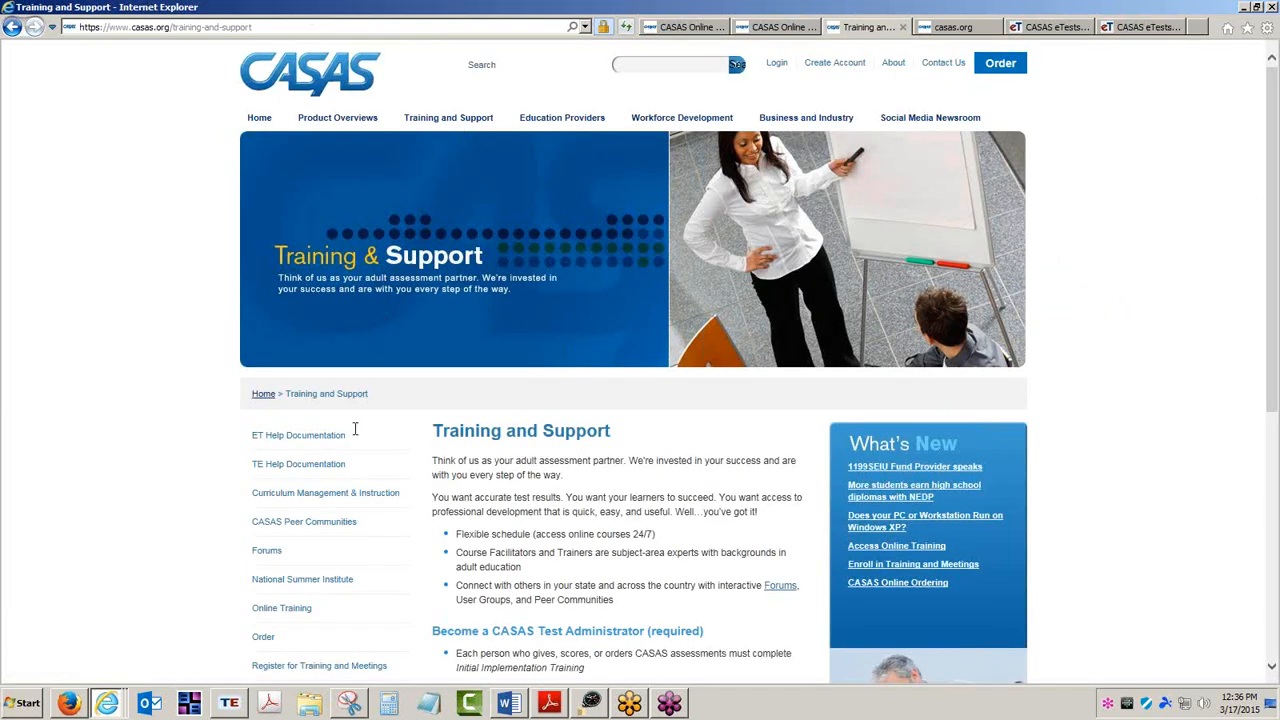
pyautogui.click(300, 441)
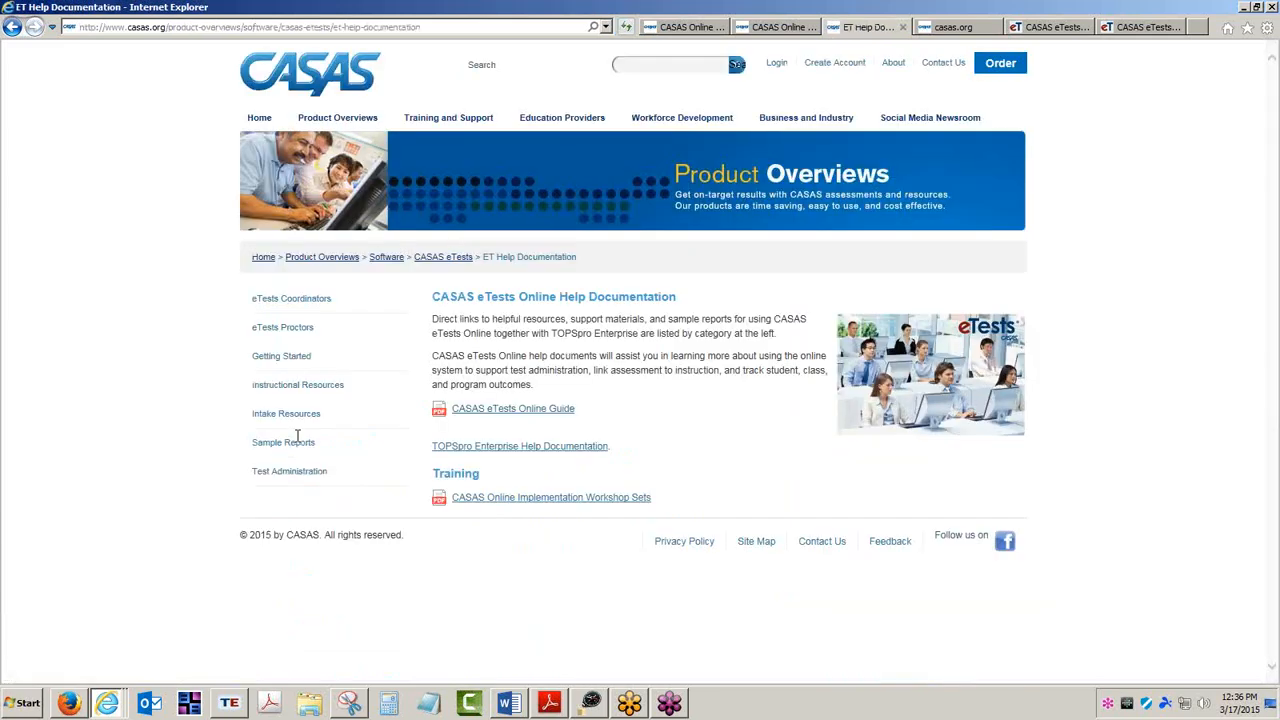
pyautogui.moveTo(612, 408); pyautogui.dragTo(433, 418)
pyautogui.press('ctrl')
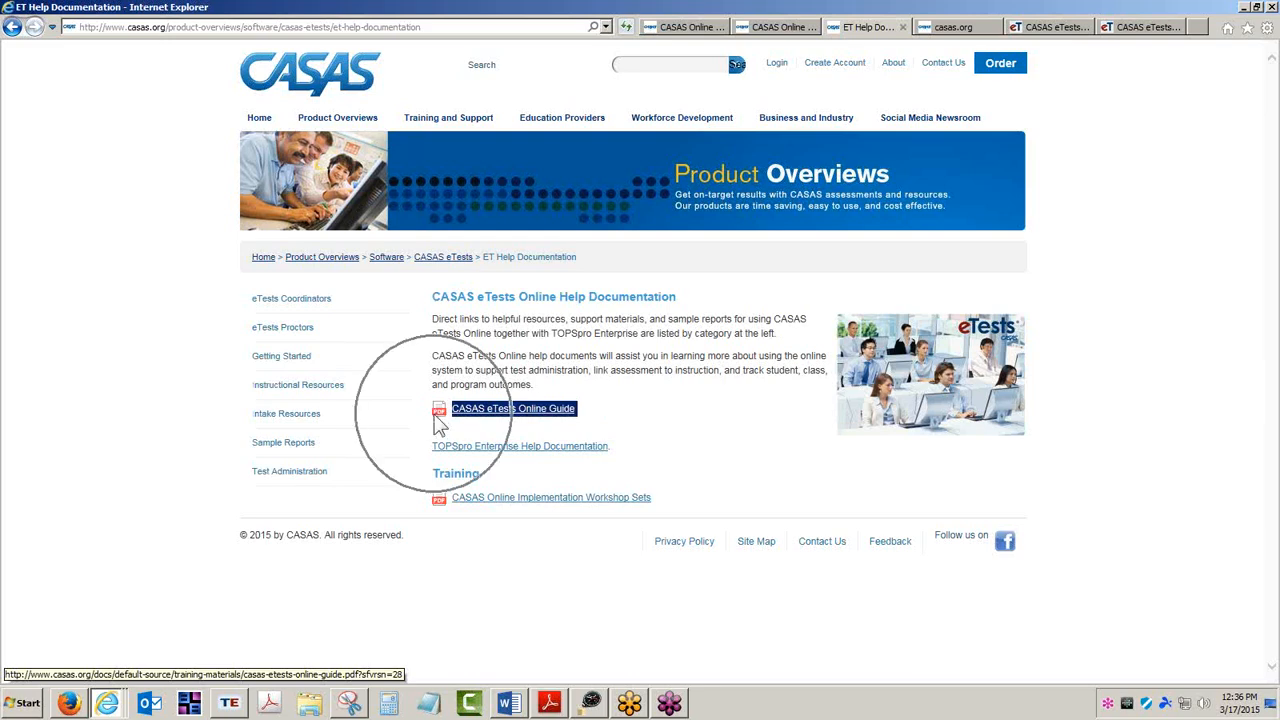
pyautogui.press('ctrl')
pyautogui.press('ctrl')
pyautogui.press('ctrl')
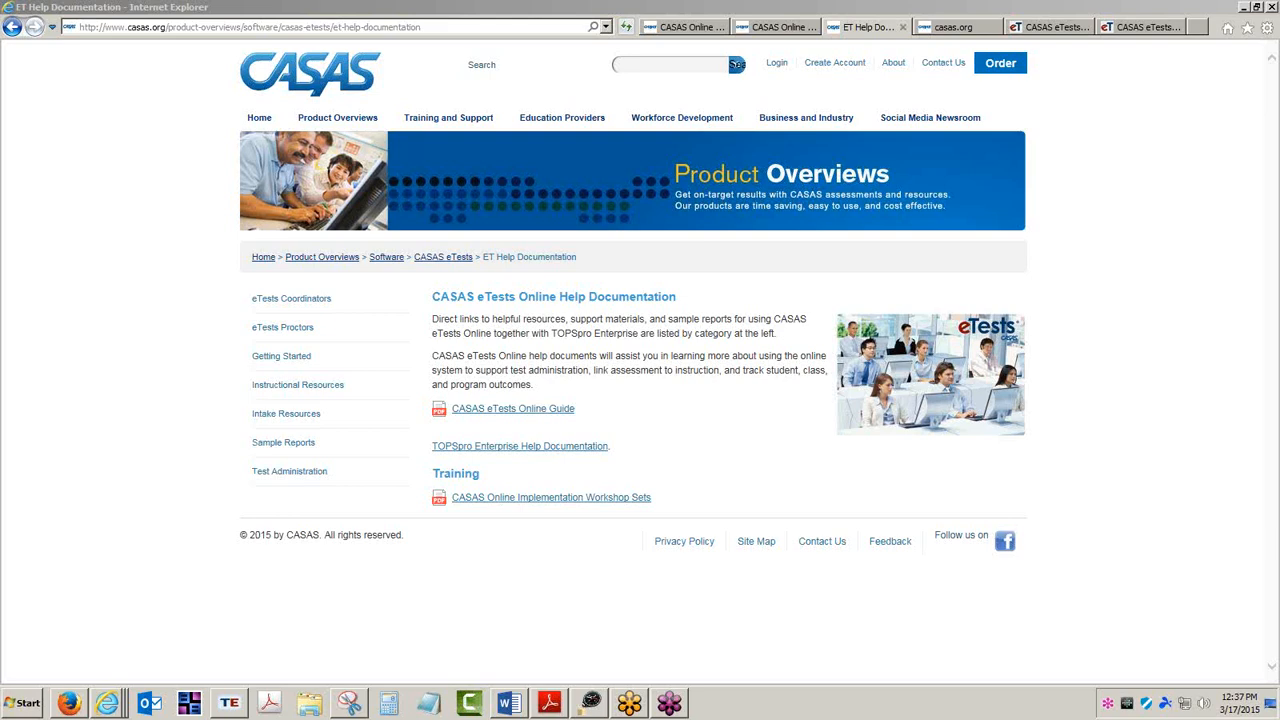
# In the Intake session's template configuration, toggle the Allow print report and Show end test report layout options and save.
pyautogui.click(1150, 28)
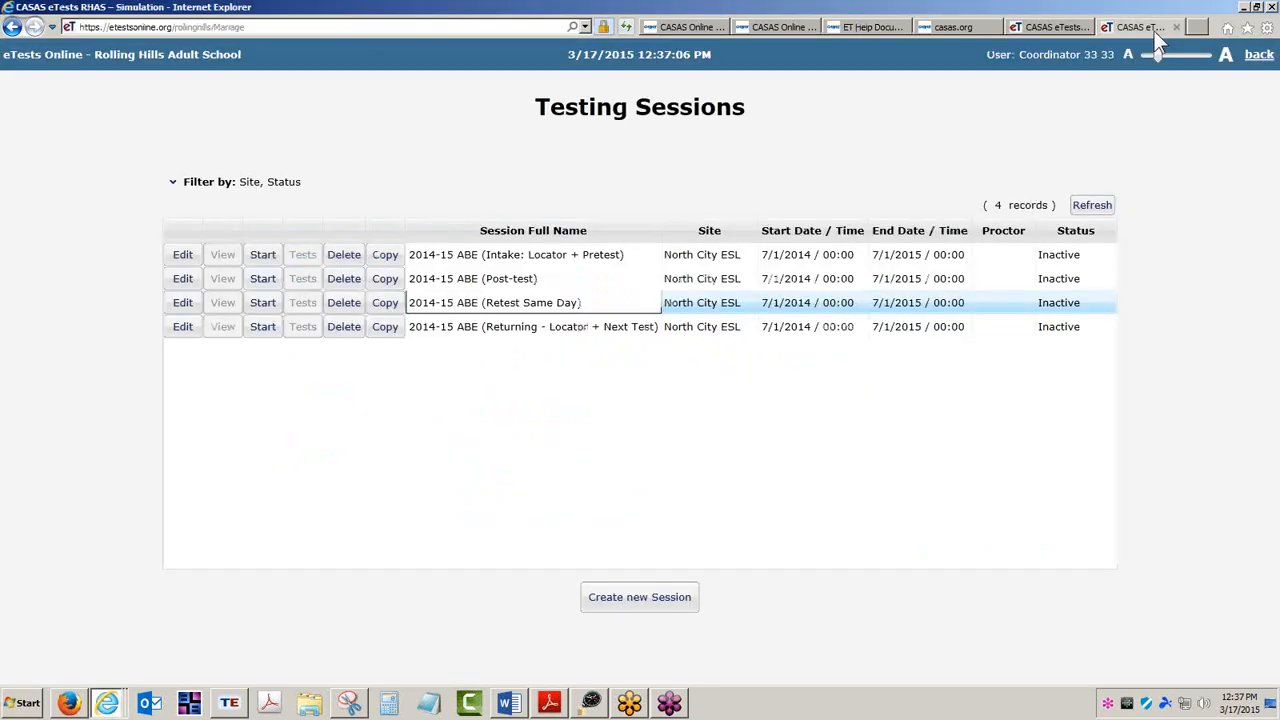
pyautogui.click(183, 256)
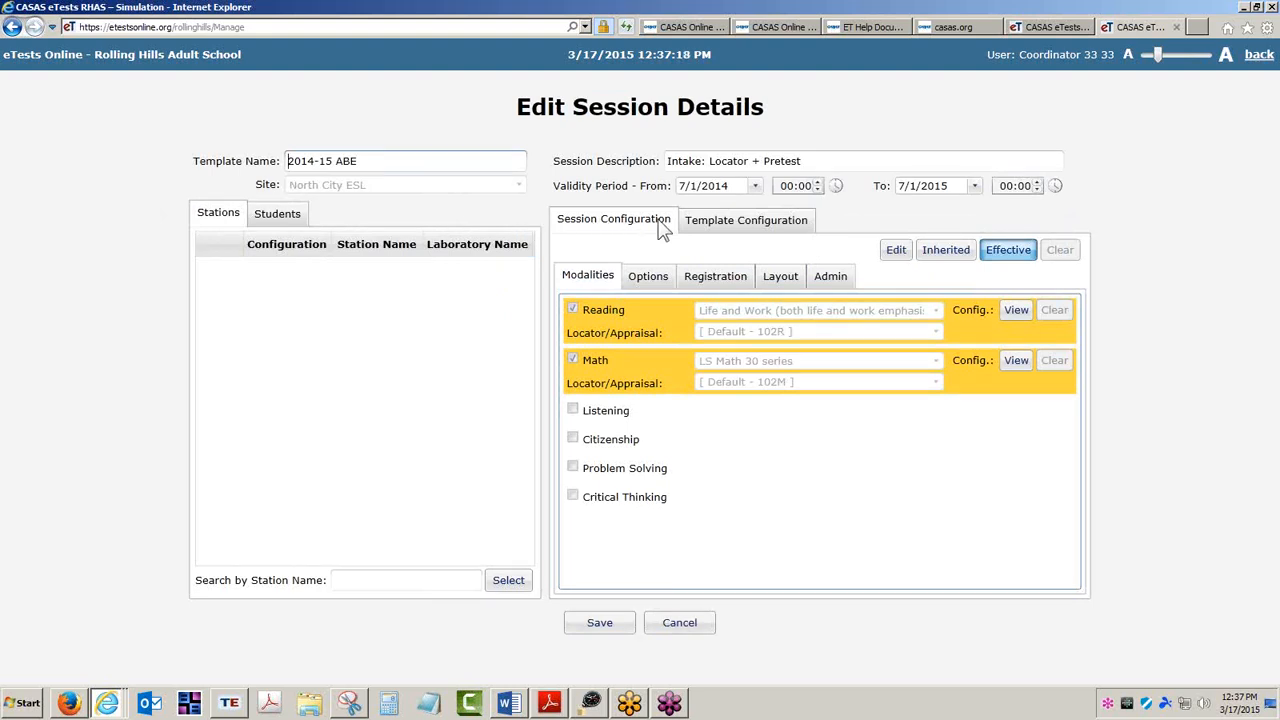
pyautogui.click(766, 229)
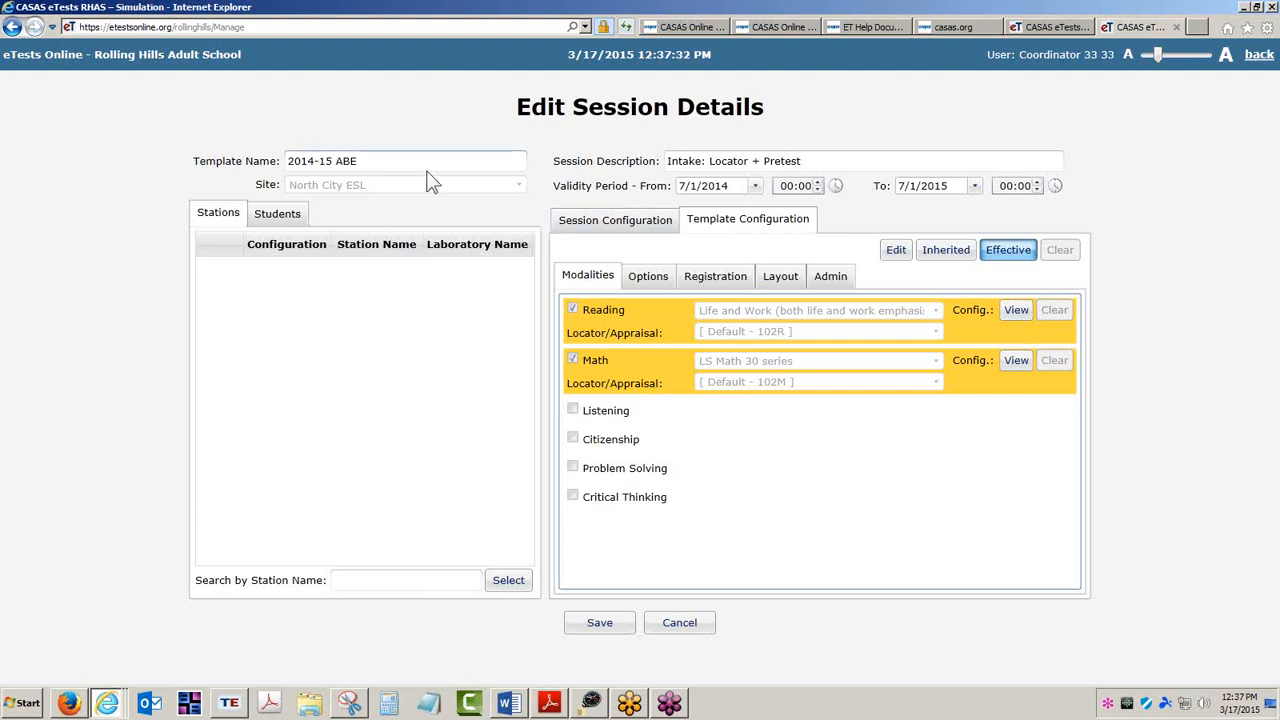
pyautogui.moveTo(414, 162); pyautogui.dragTo(268, 178)
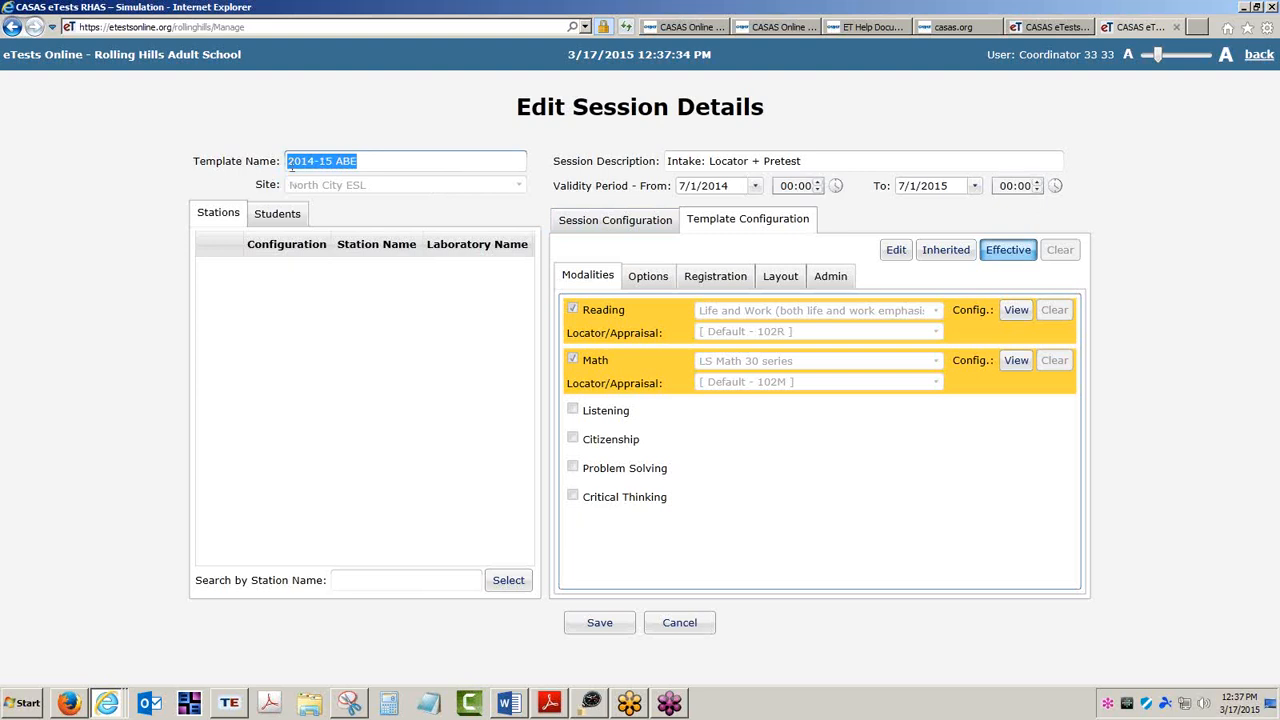
pyautogui.click(787, 230)
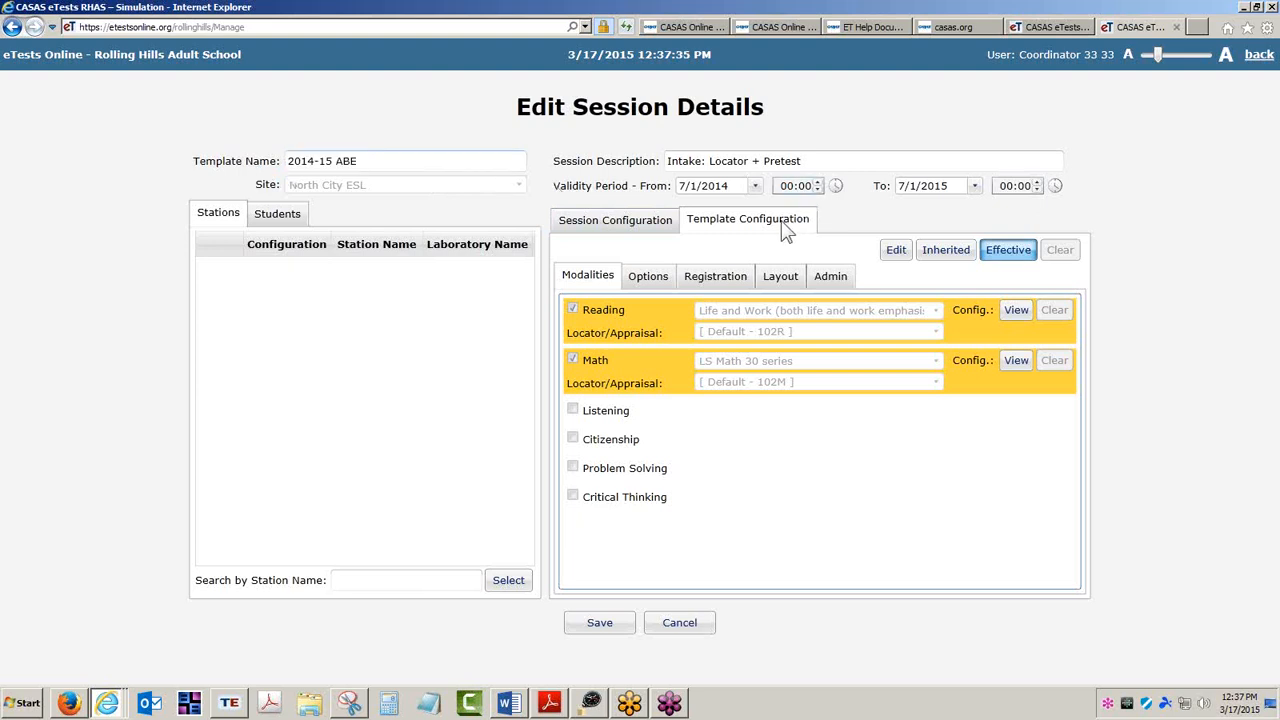
pyautogui.click(898, 251)
pyautogui.click(785, 280)
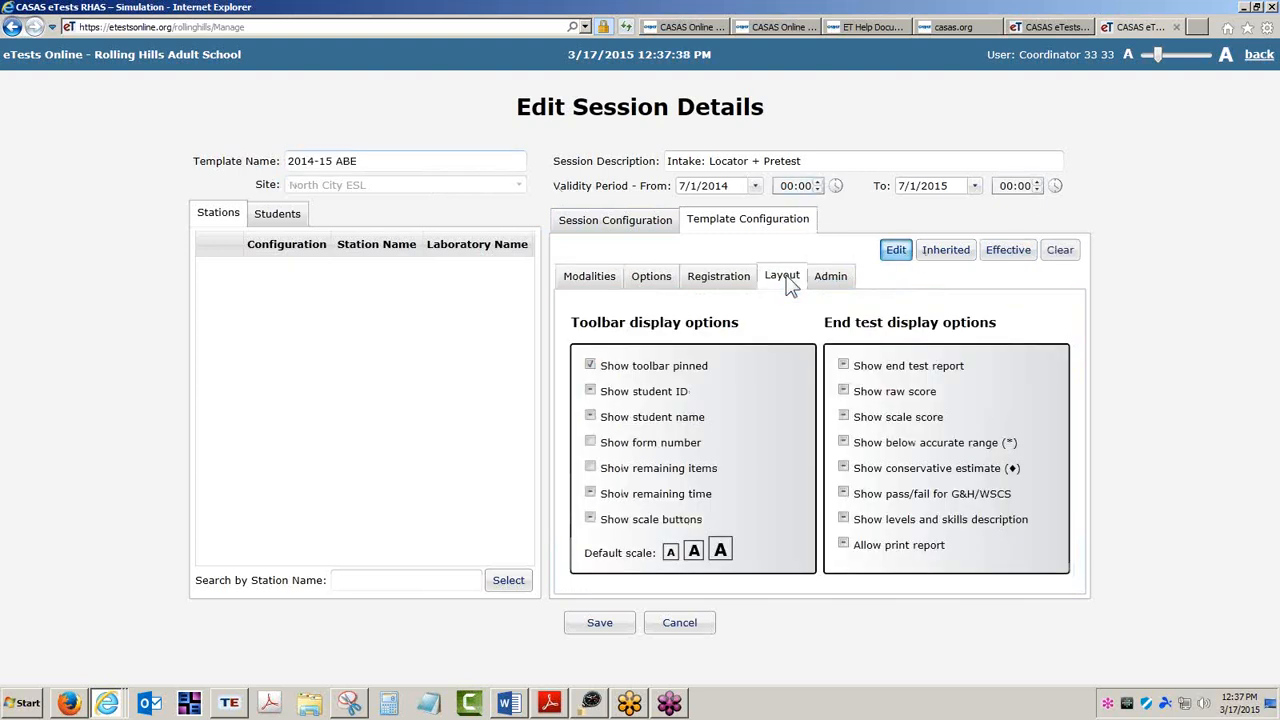
pyautogui.click(845, 547)
pyautogui.click(844, 366)
pyautogui.click(616, 621)
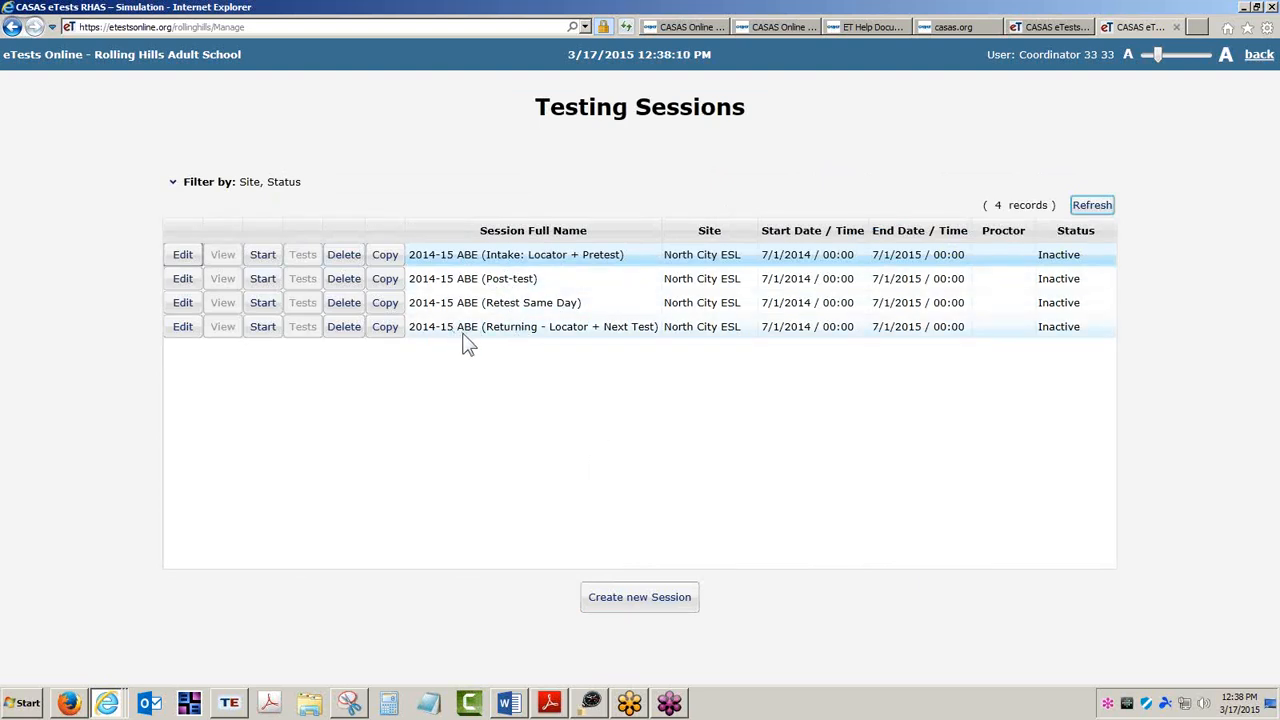
# Open the Returning session and inspect its effective layout display options.
pyautogui.click(183, 326)
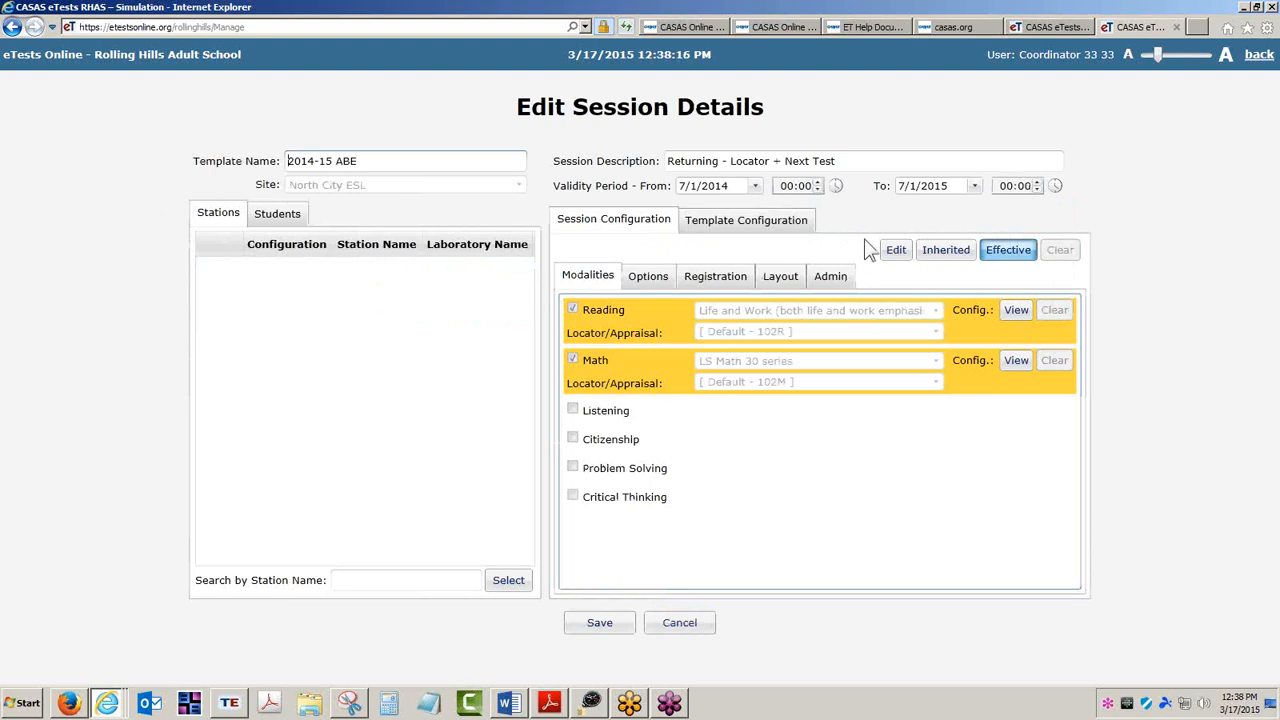
pyautogui.click(782, 282)
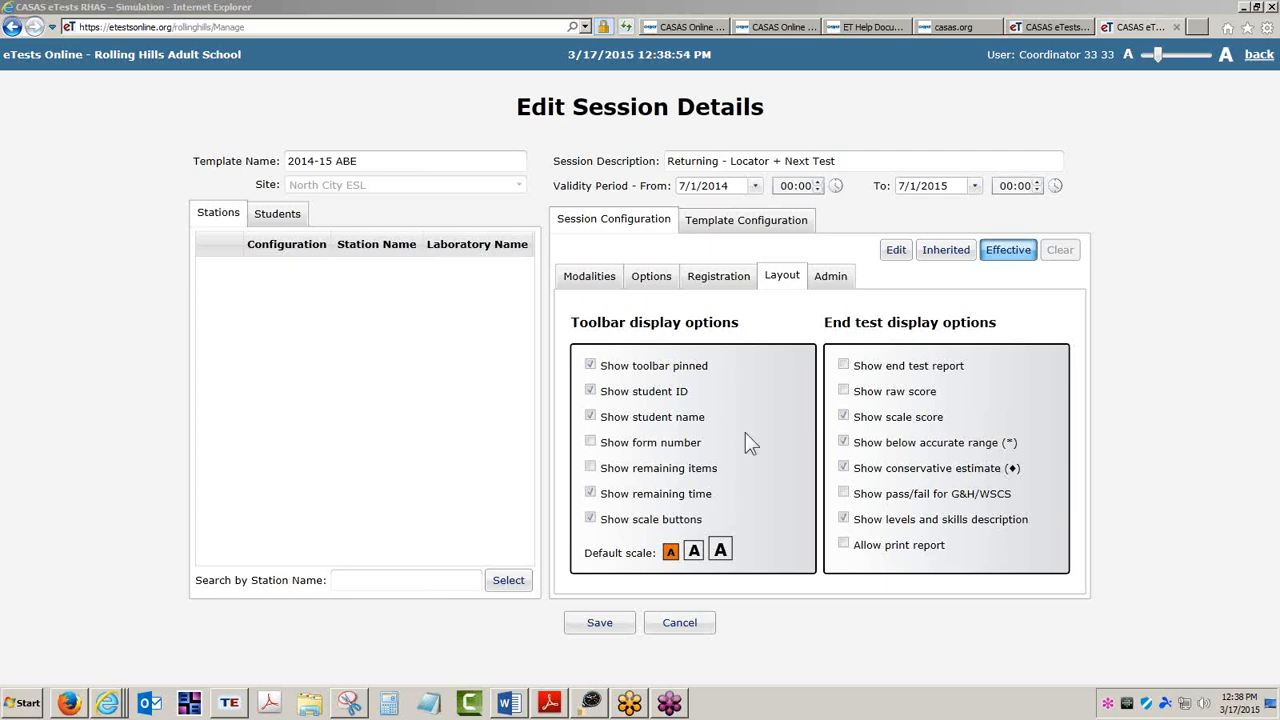
# Switch to the CASAS workshop listing and review the eTests Online session-management workshop titles.
pyautogui.click(795, 22)
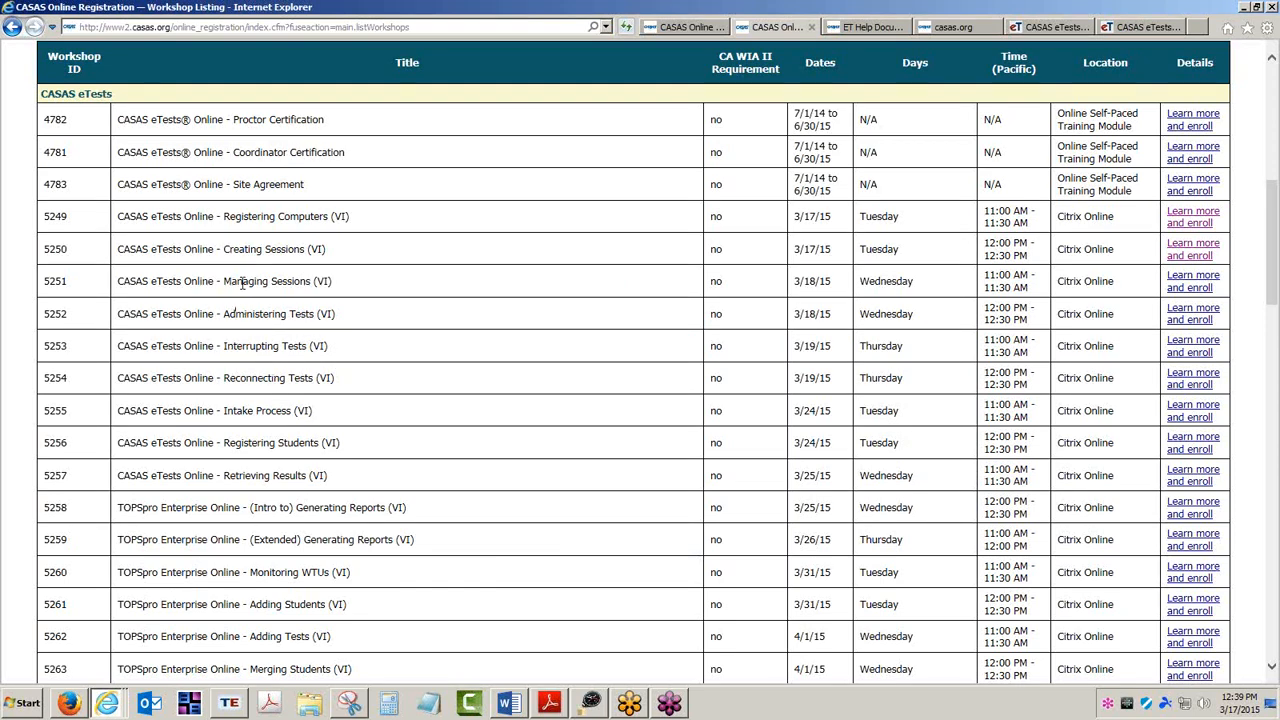
pyautogui.moveTo(225, 282); pyautogui.dragTo(312, 283)
pyautogui.moveTo(224, 314); pyautogui.dragTo(311, 319)
pyautogui.click(284, 346)
pyautogui.moveTo(226, 346); pyautogui.dragTo(285, 390)
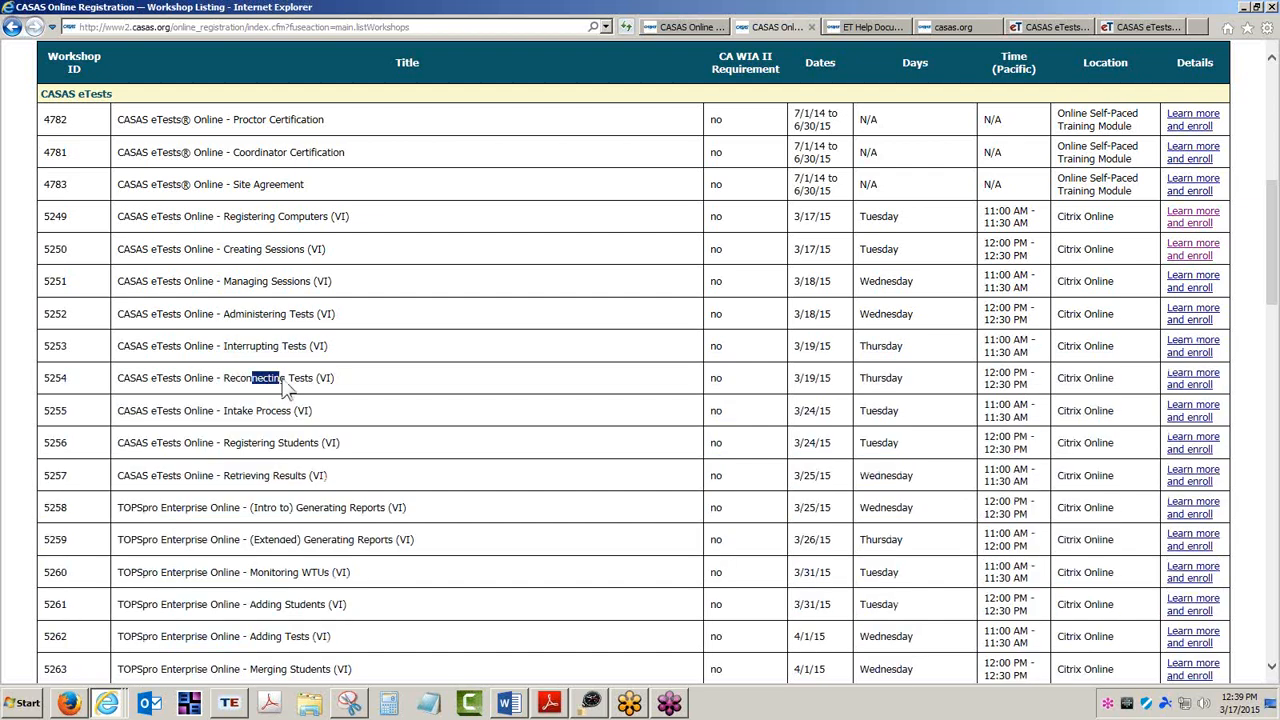